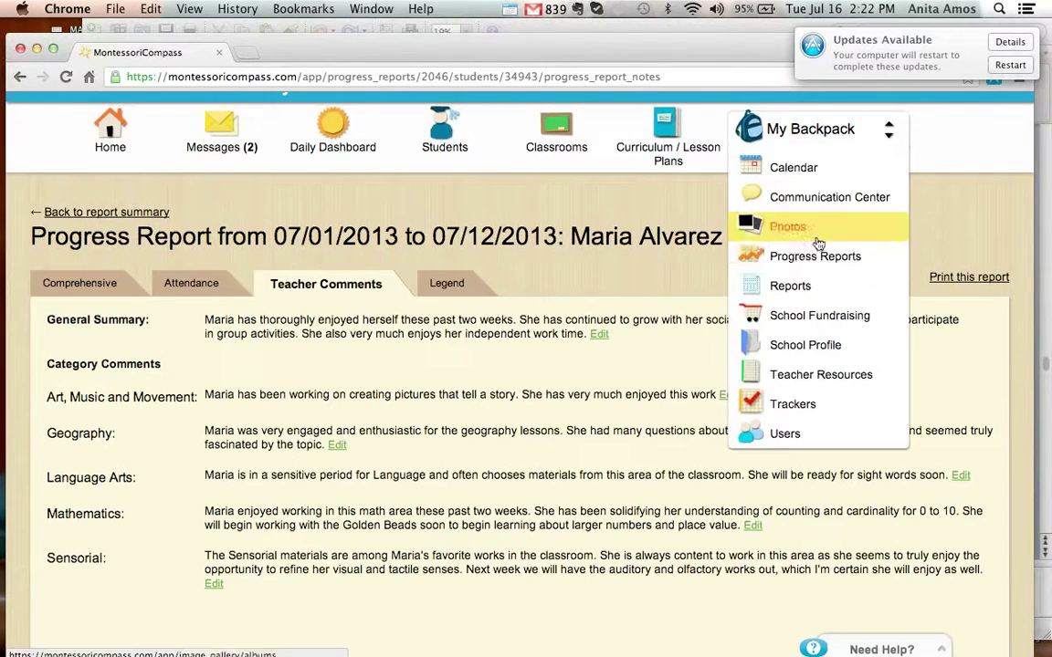
# Open the Trackers Report for all classrooms and filter it to the Naps tracker category
pyautogui.click(808, 290)
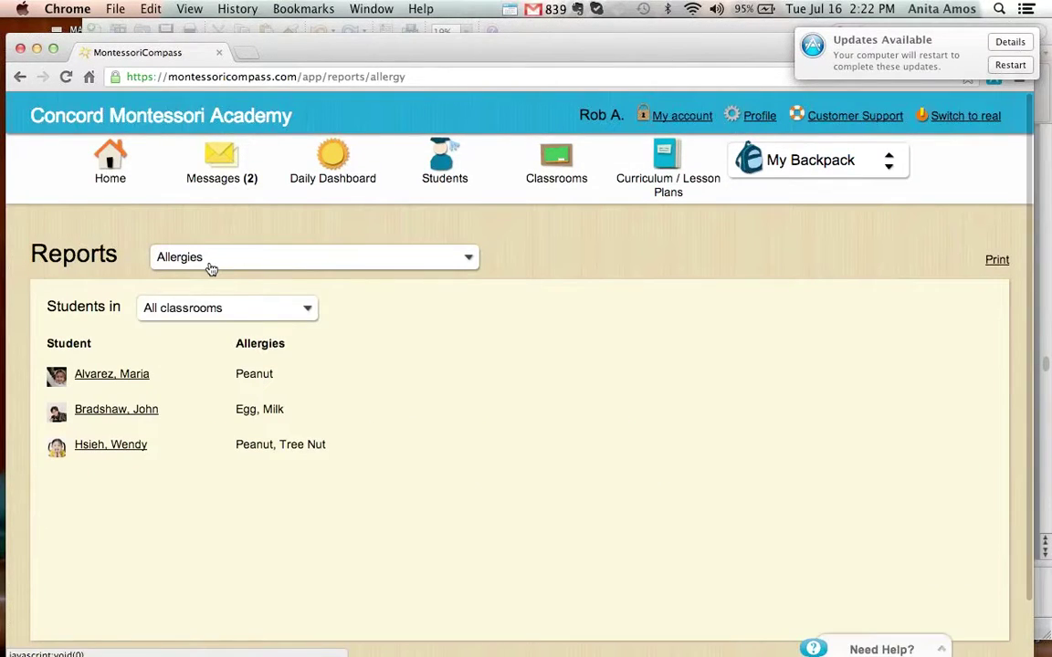
pyautogui.click(209, 269)
pyautogui.scroll(-1, 210, 387)
pyautogui.scroll(-5, 211, 387)
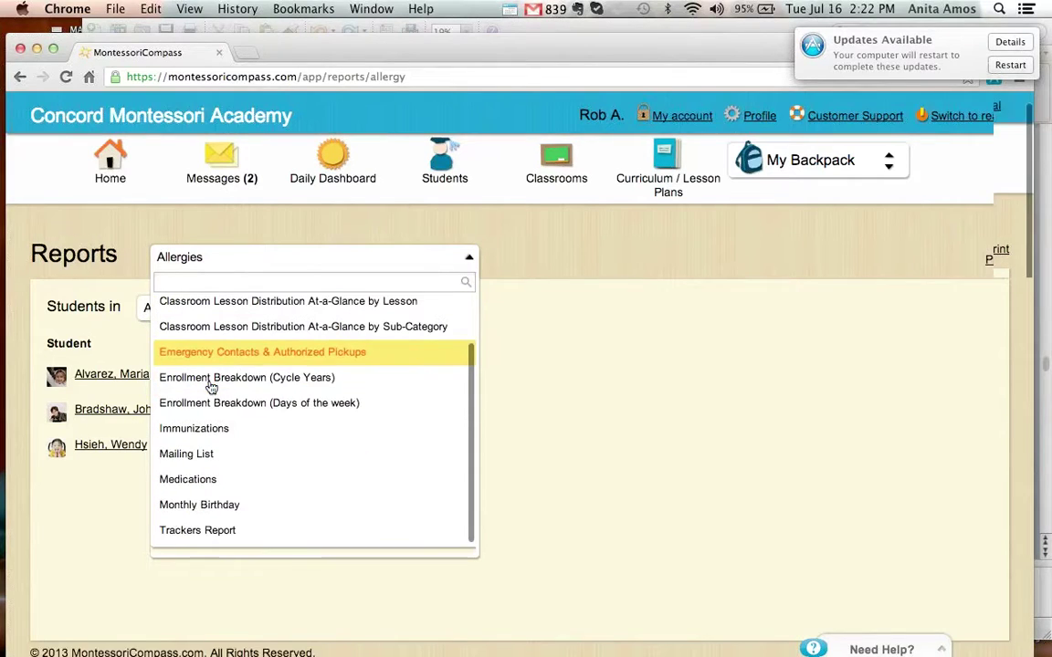
pyautogui.click(219, 464)
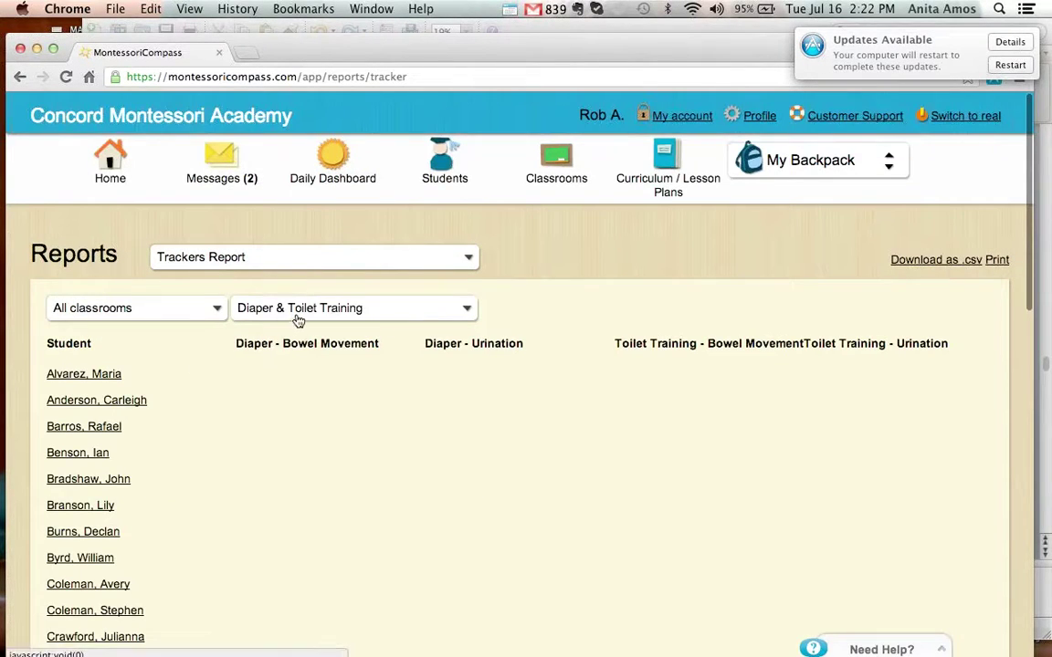
pyautogui.click(298, 315)
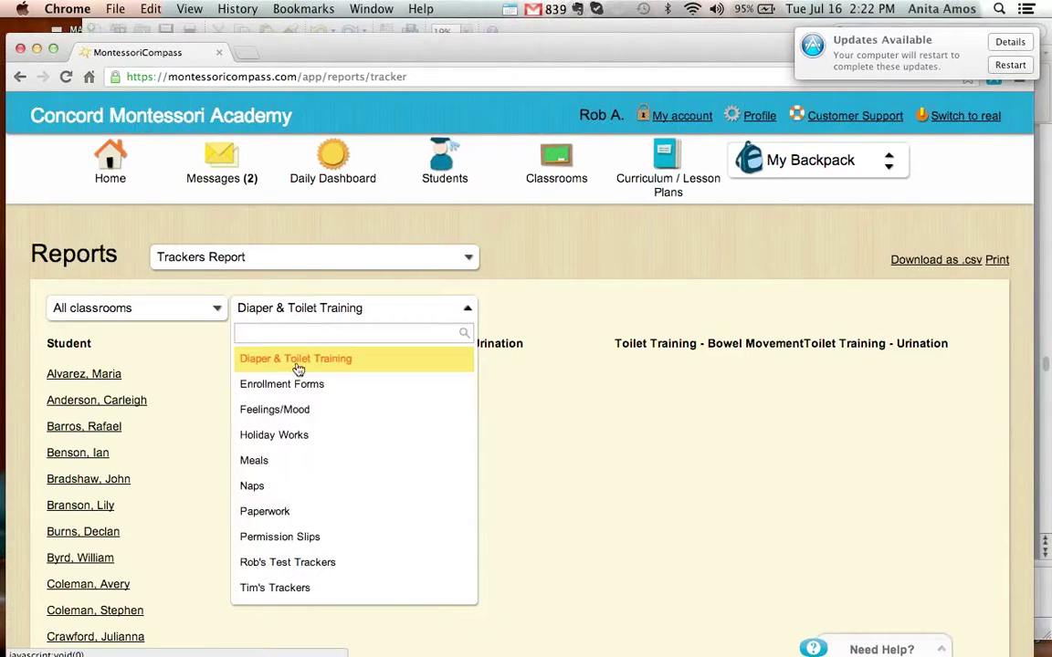
pyautogui.click(289, 486)
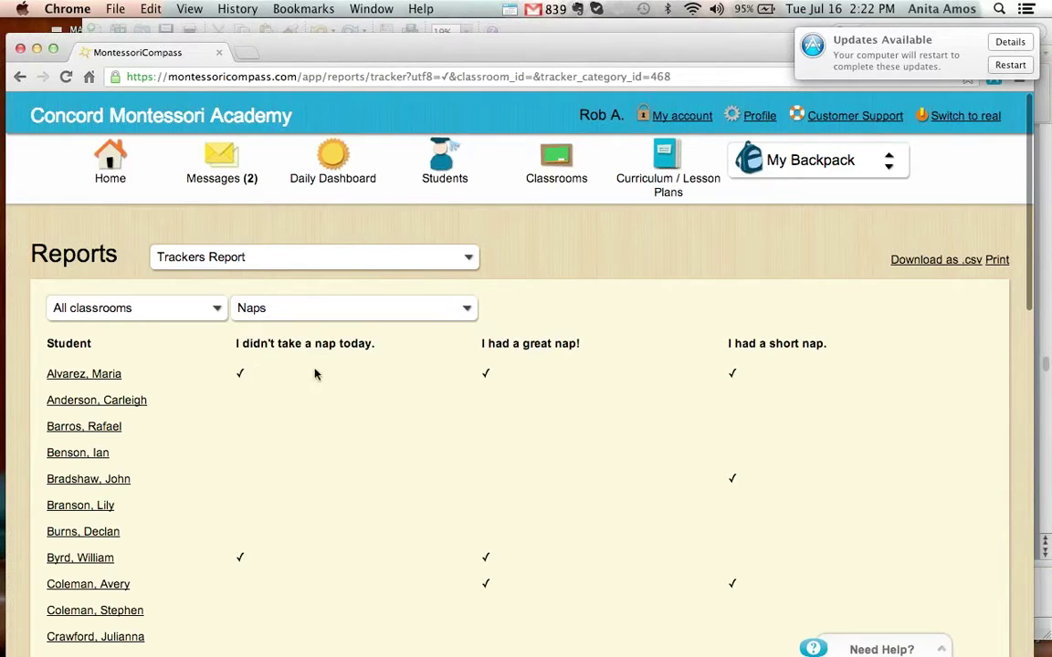
# Download the Naps tracker report as a CSV file and view its printable PDF version before returning to the report
pyautogui.click(950, 263)
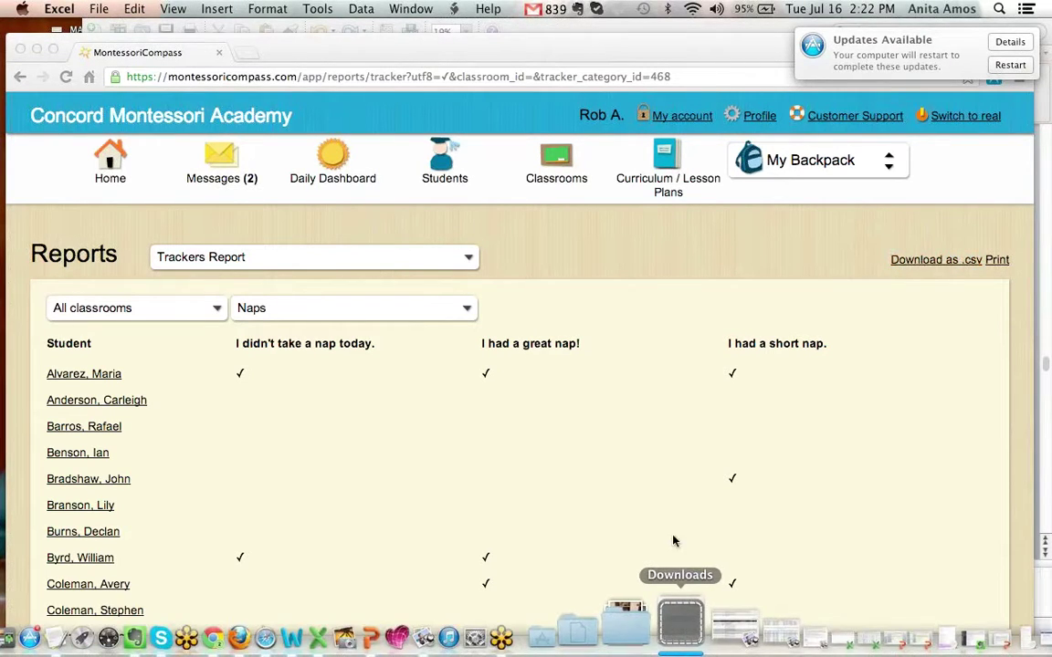
pyautogui.click(997, 262)
pyautogui.click(999, 262)
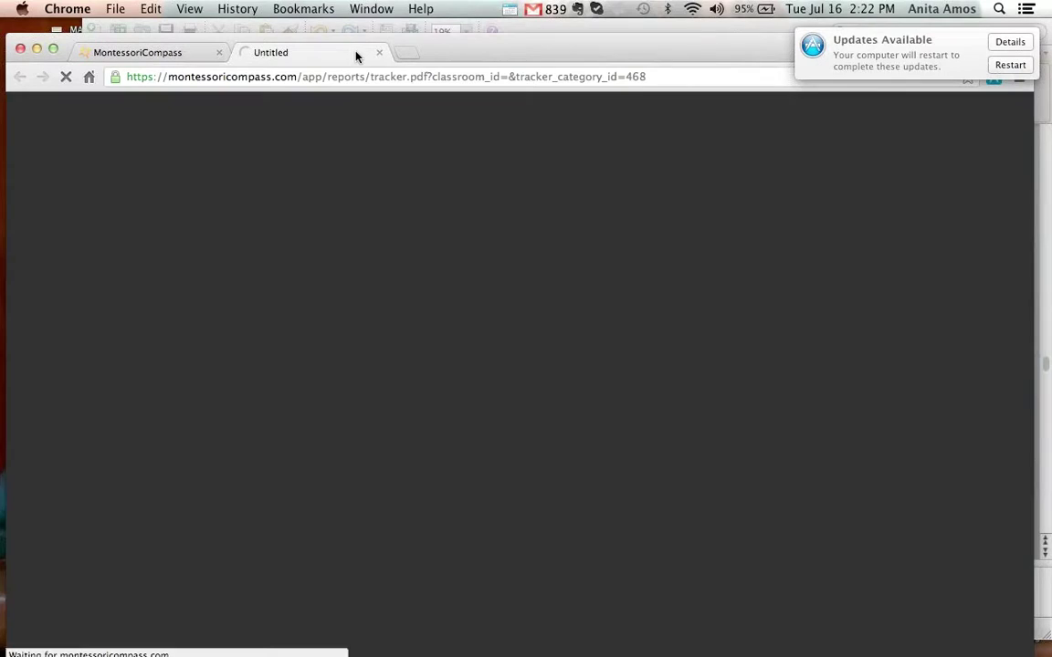
pyautogui.scroll(-3, 379, 234)
pyautogui.scroll(3, 379, 234)
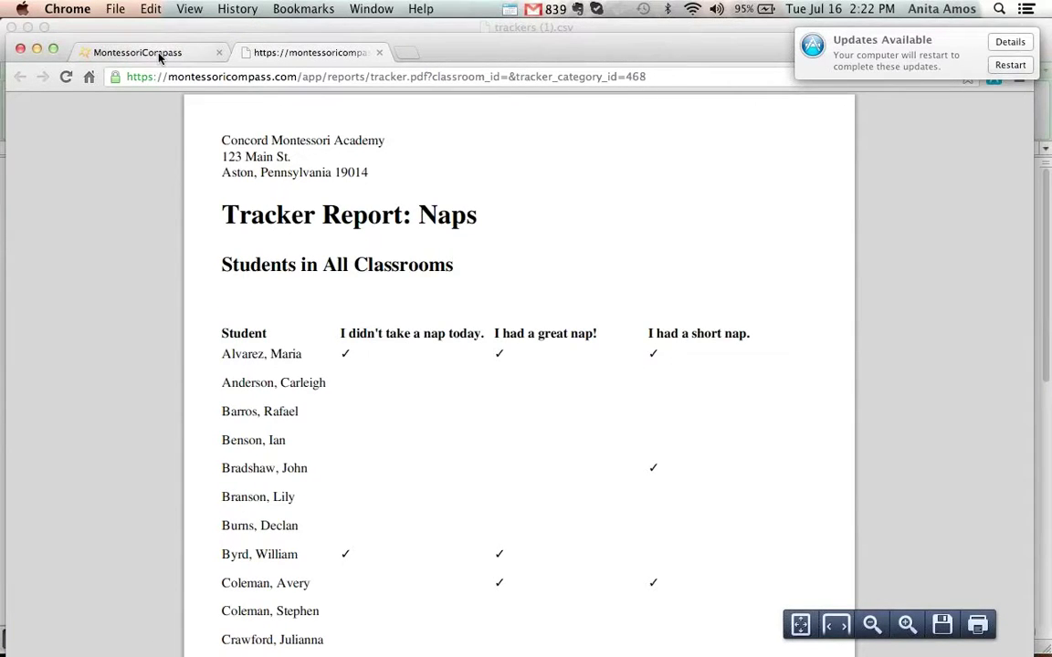
pyautogui.click(158, 55)
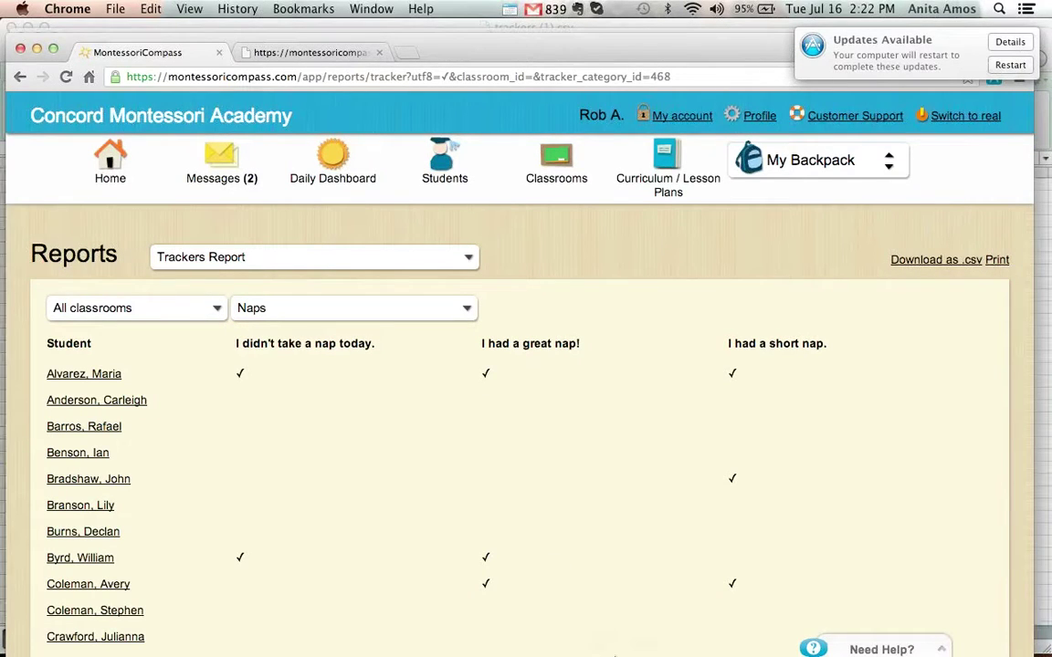
# Open the downloaded trackers (2).csv in Excel to view the nap data and switch back to Chrome
pyautogui.moveTo(620, 639)
pyautogui.click(678, 634)
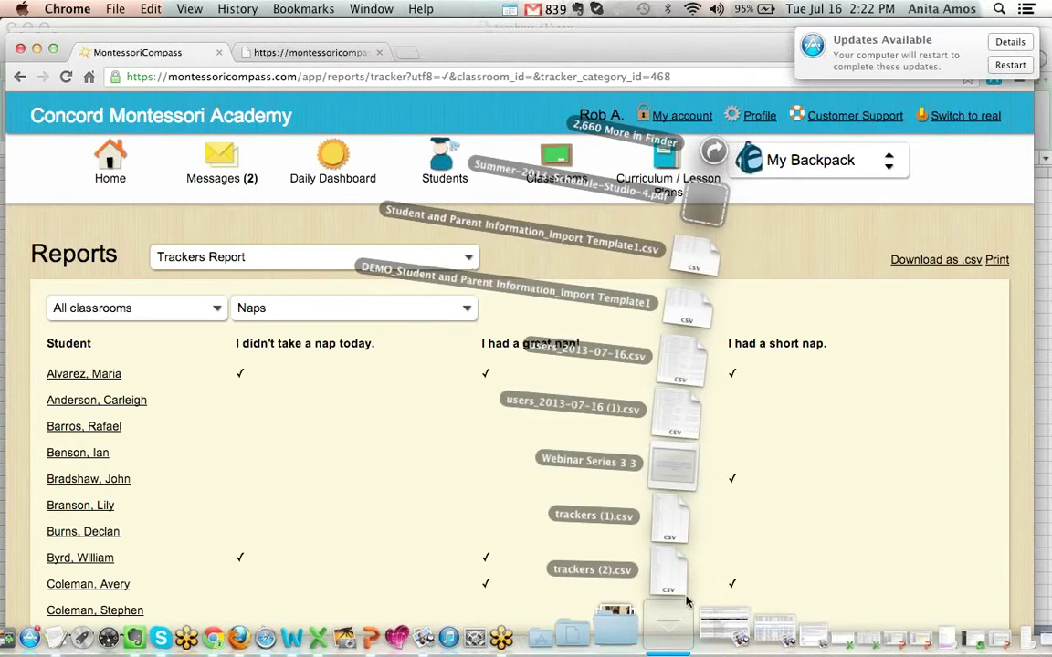
pyautogui.click(680, 589)
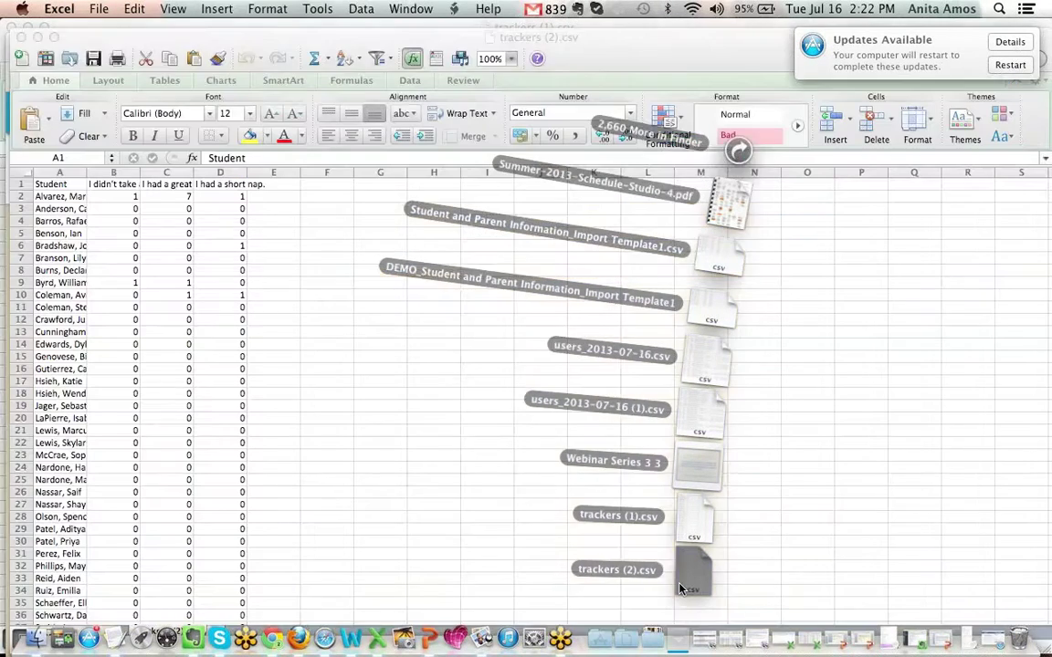
pyautogui.click(611, 524)
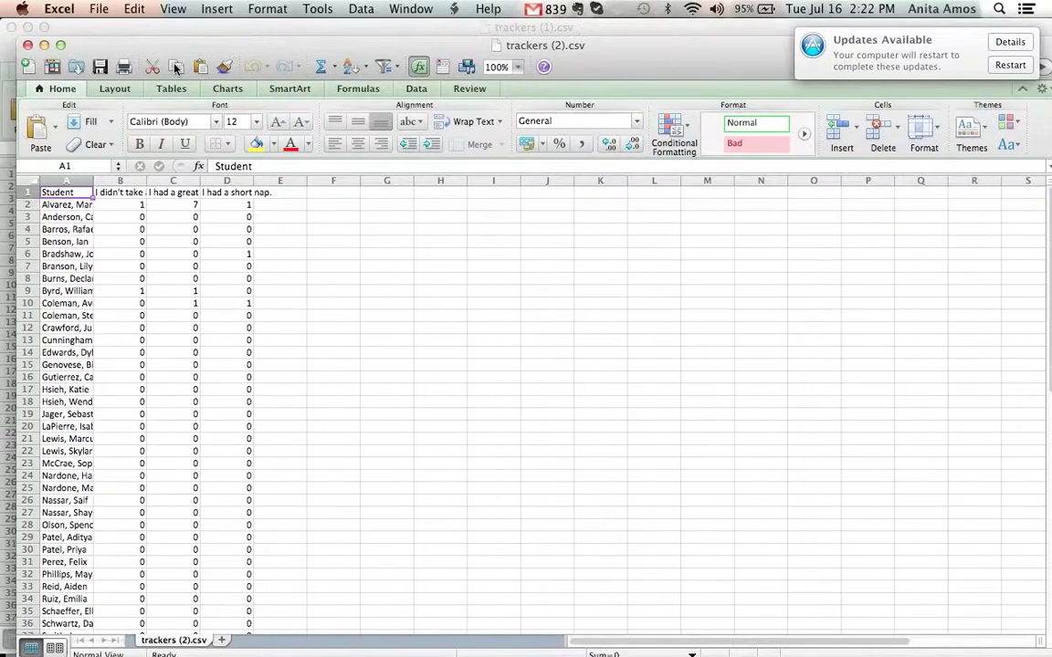
pyautogui.moveTo(149, 38); pyautogui.dragTo(192, 84)
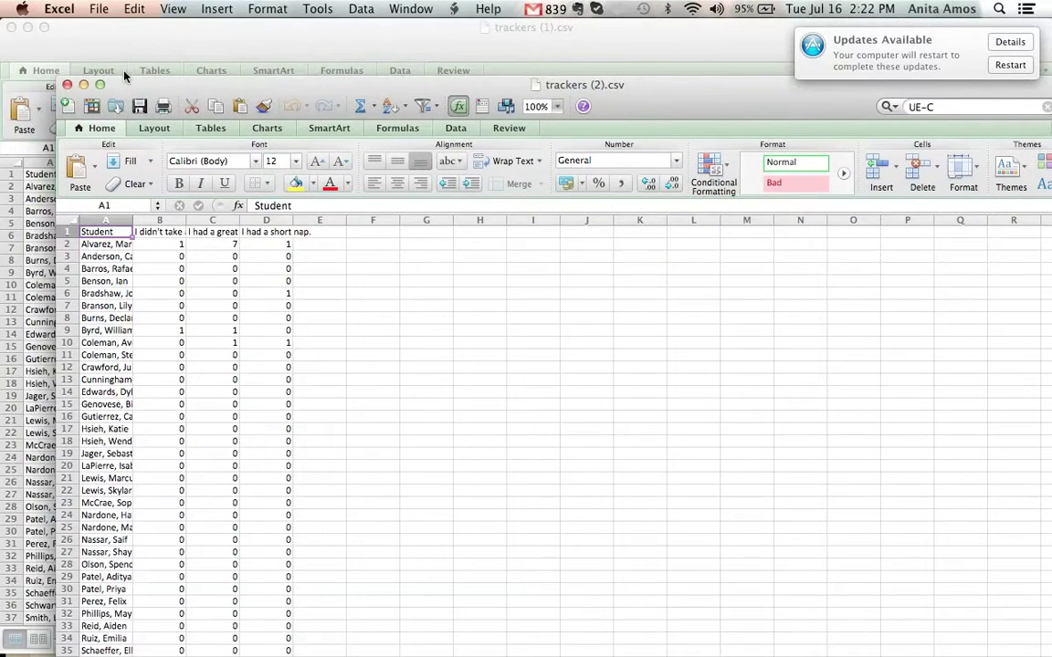
pyautogui.hotkey('ctrl', 'Up')
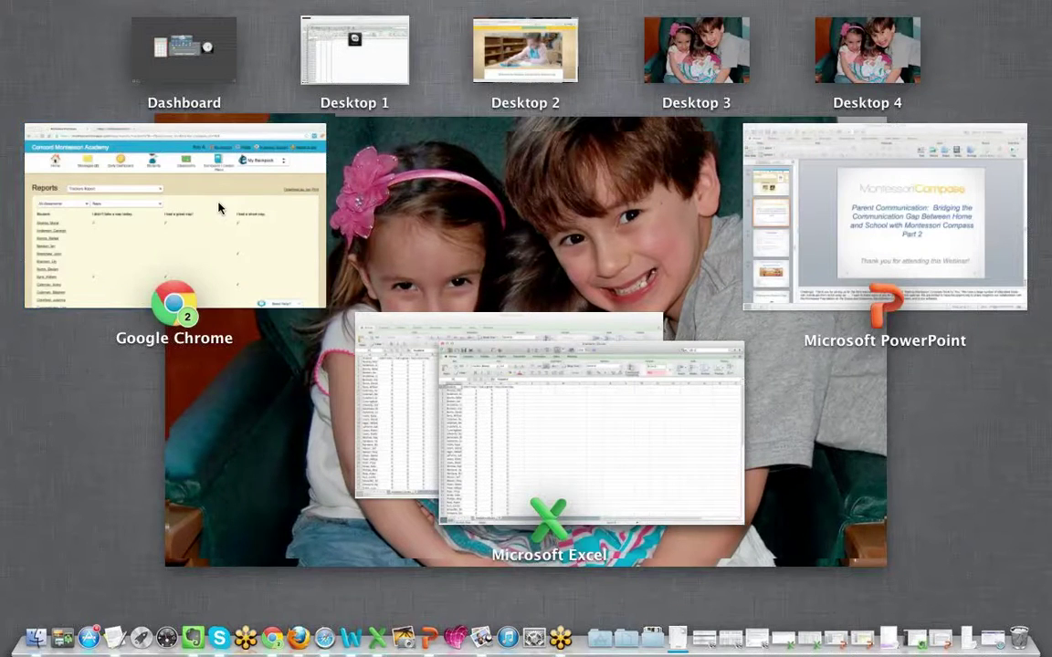
pyautogui.click(220, 207)
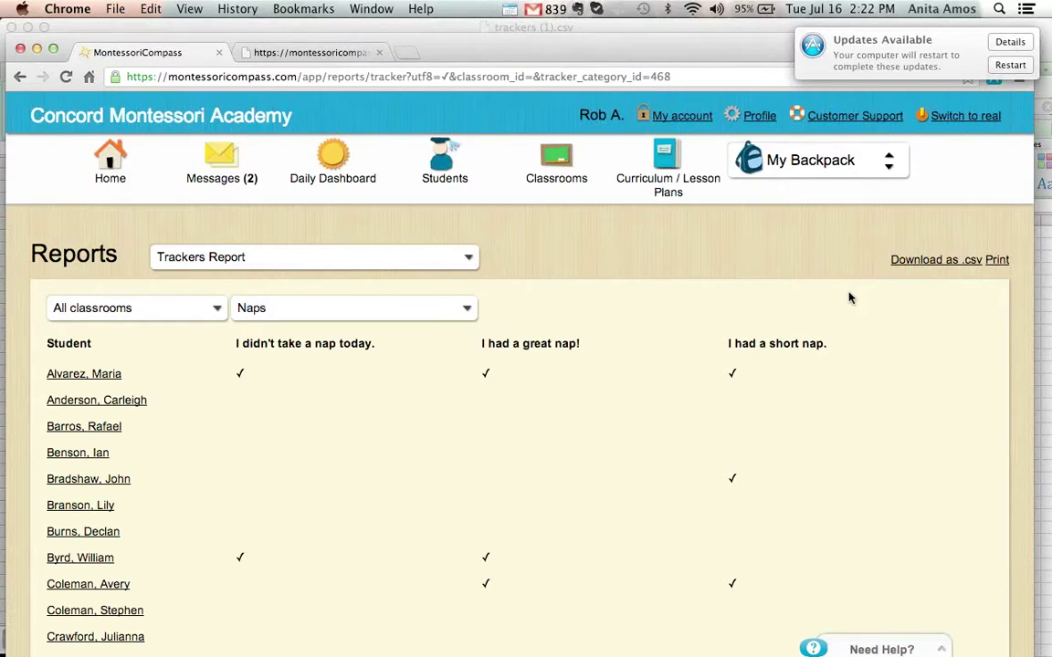
# Show the "Naps | I had a great nap!" tracker for the Primary Room in the Daily Dashboard
pyautogui.click(336, 161)
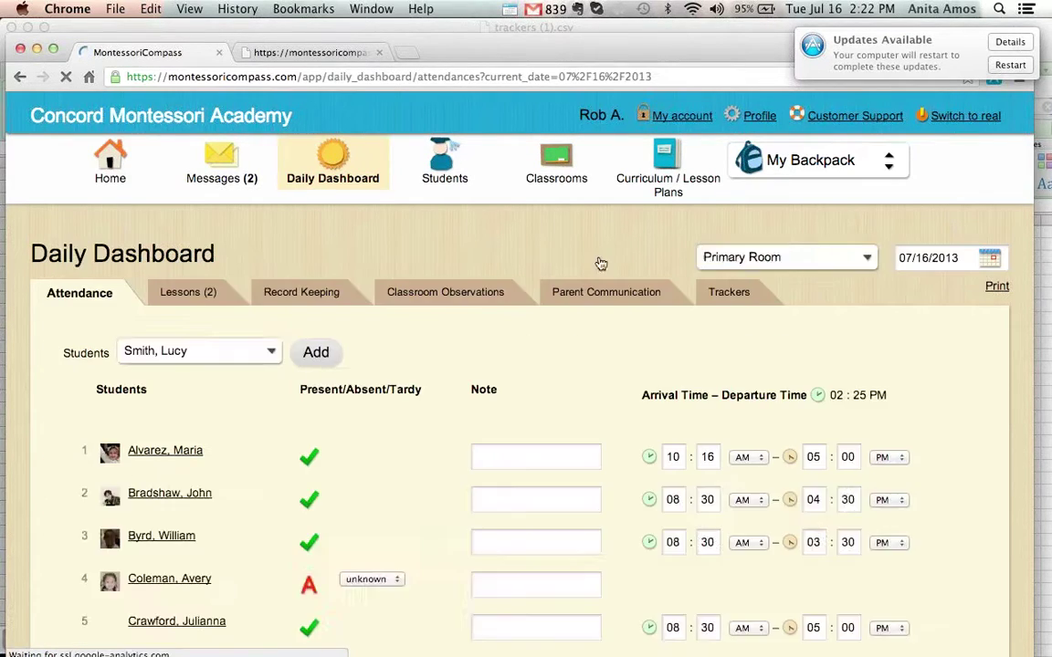
pyautogui.click(716, 294)
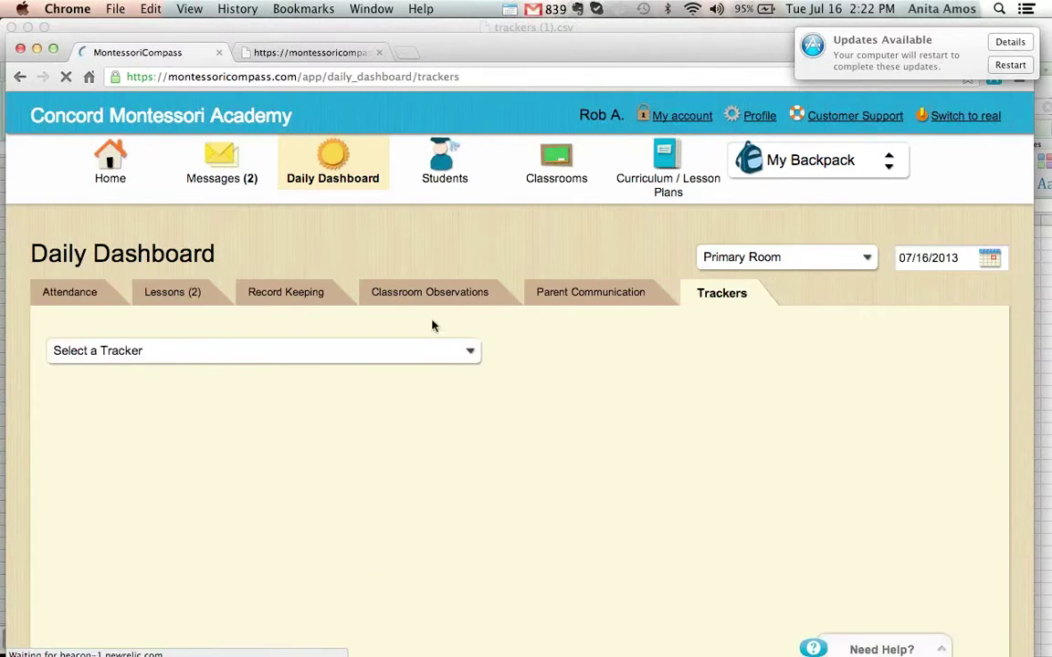
pyautogui.click(387, 354)
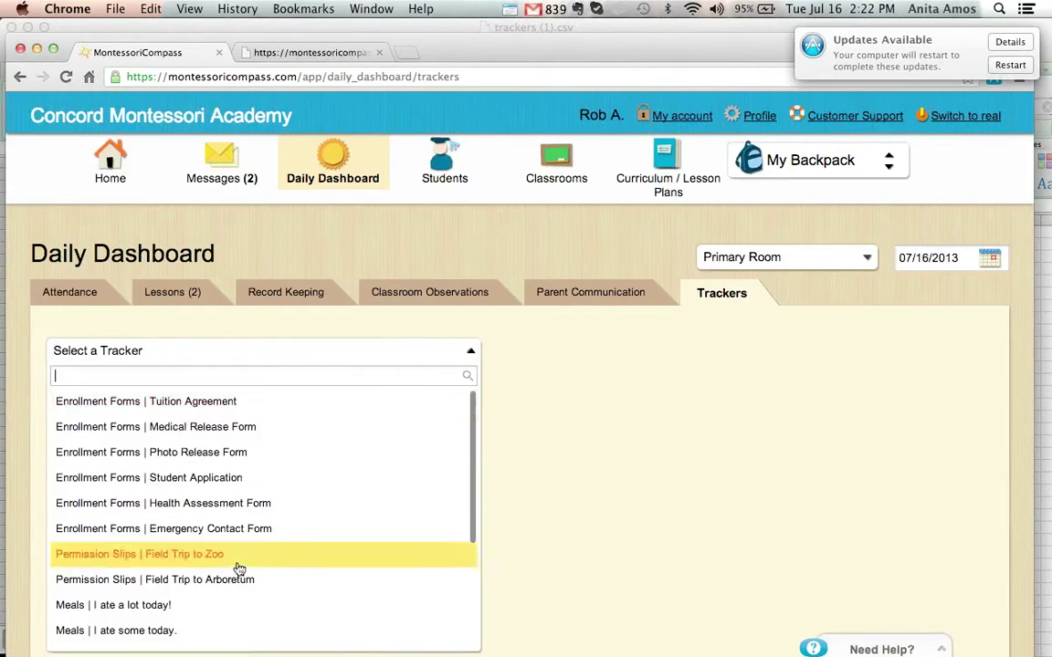
pyautogui.scroll(-3, 210, 618)
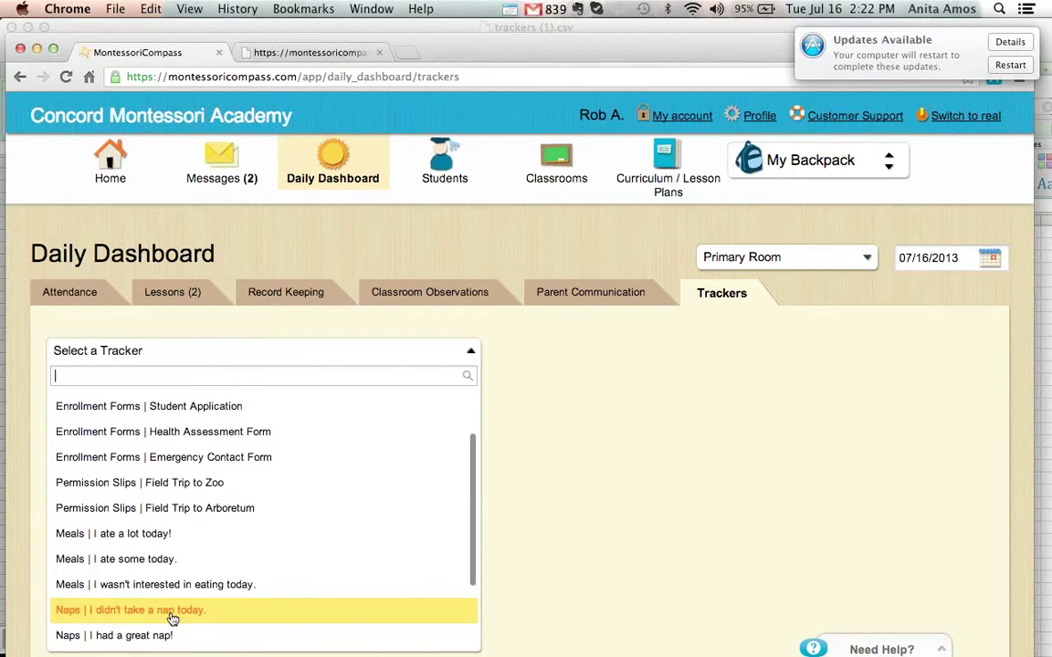
pyautogui.click(165, 633)
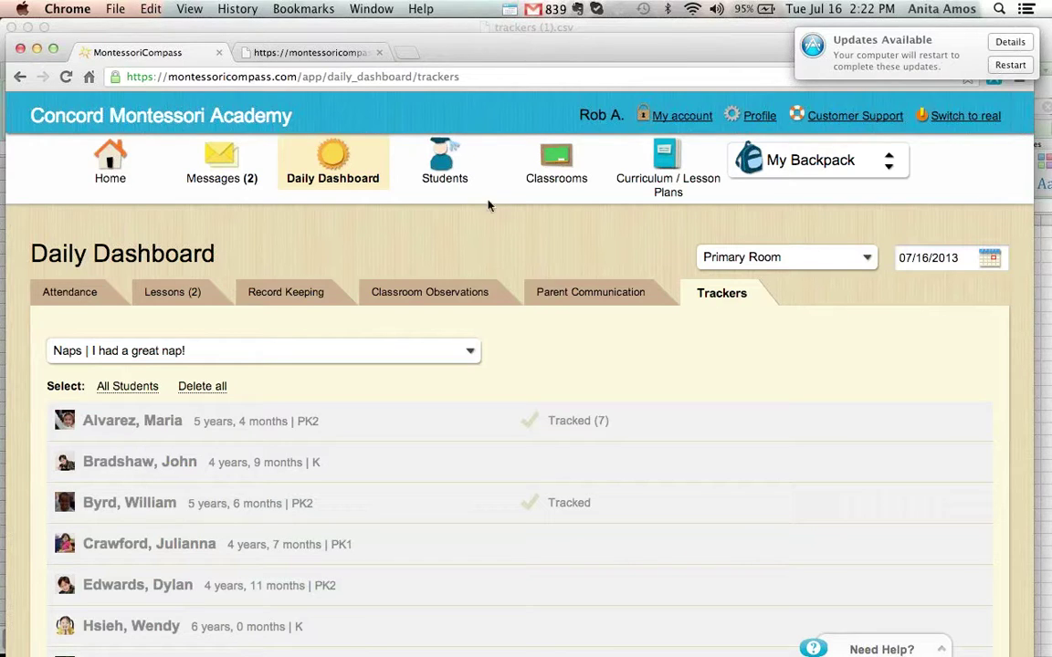
# Filter the student list to the Lower Elementary classroom and open the first student's profile
pyautogui.click(444, 164)
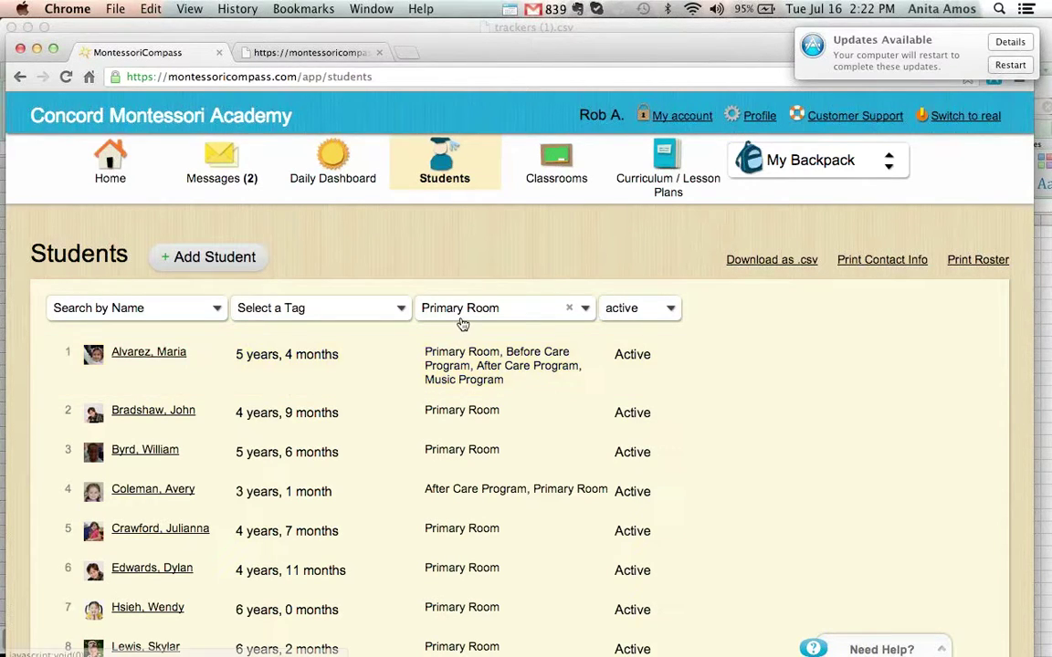
pyautogui.click(459, 310)
pyautogui.click(470, 487)
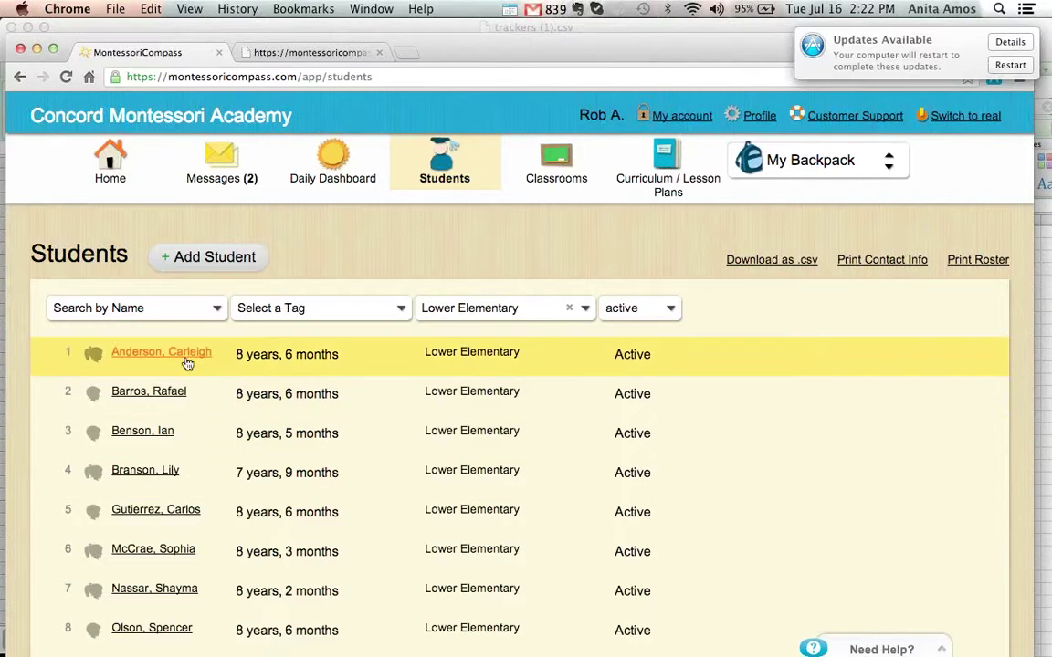
pyautogui.click(183, 360)
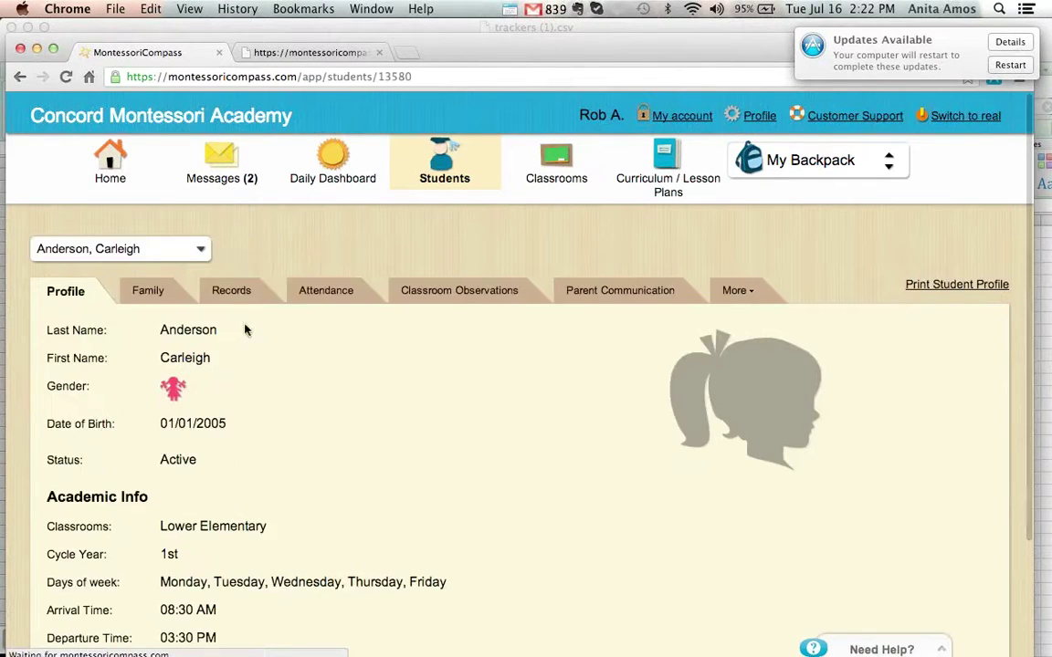
# Open the student's Language Arts records and expand the Beginning Handwriting lessons
pyautogui.click(233, 299)
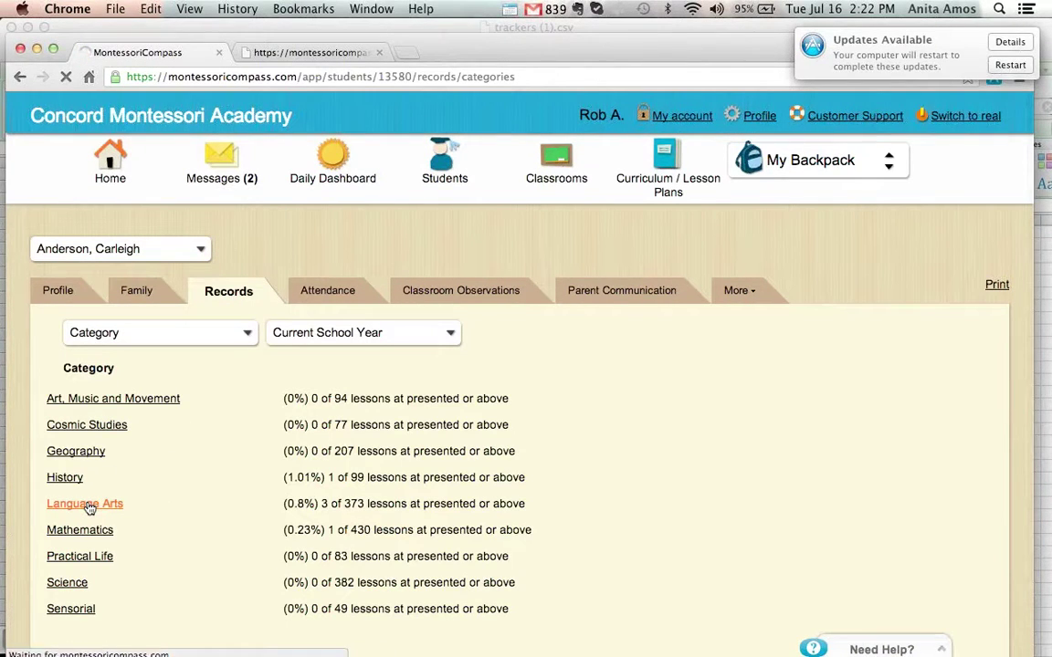
pyautogui.click(90, 507)
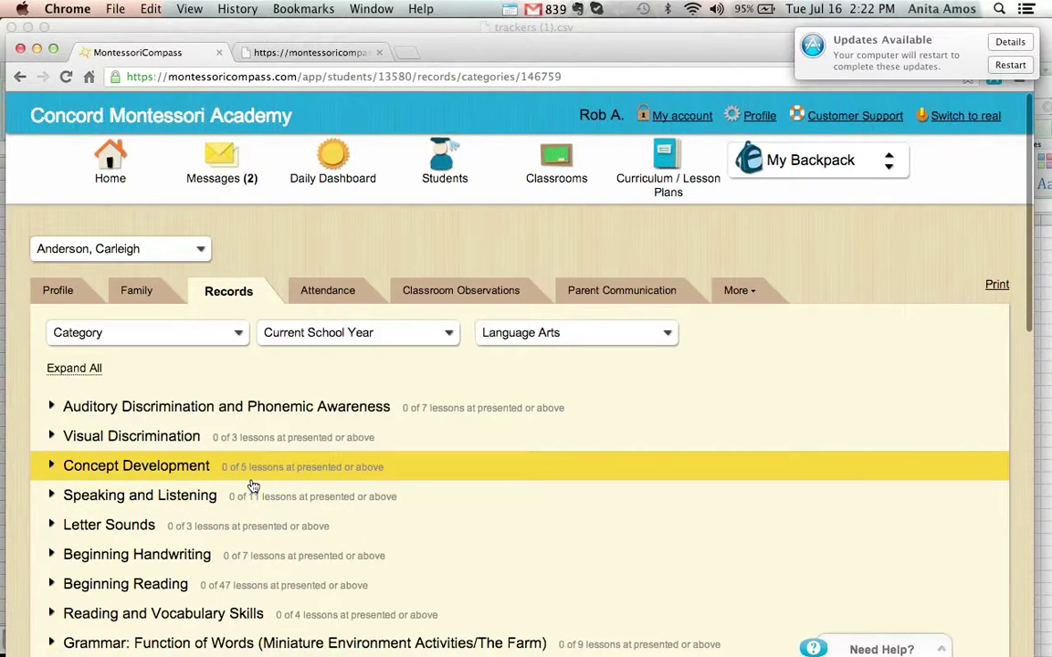
pyautogui.scroll(-2, 207, 470)
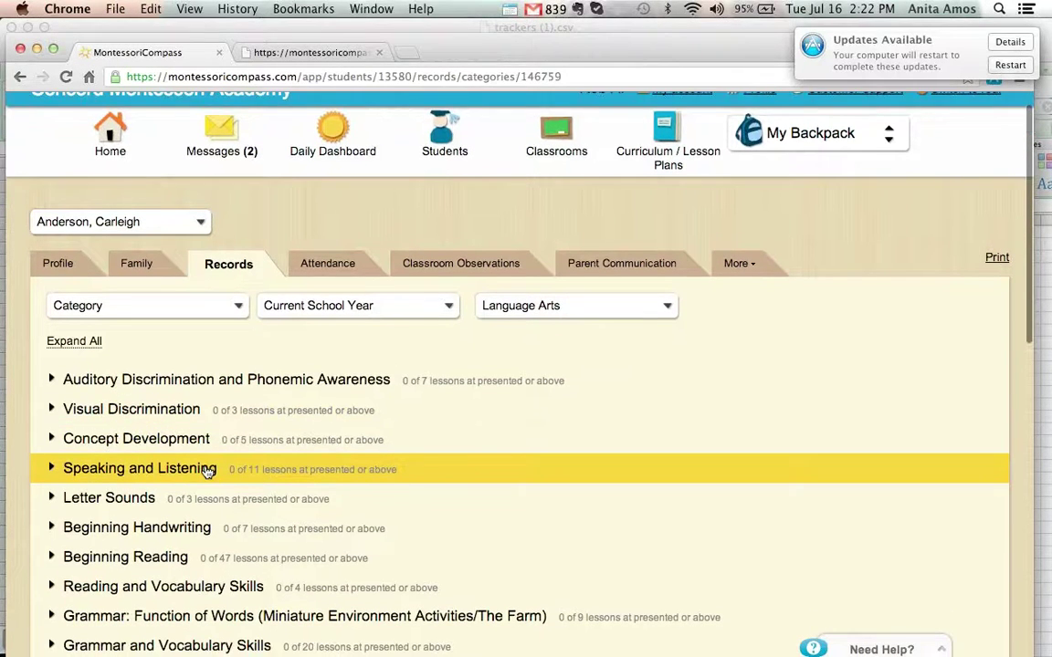
pyautogui.scroll(-1, 206, 470)
pyautogui.click(206, 496)
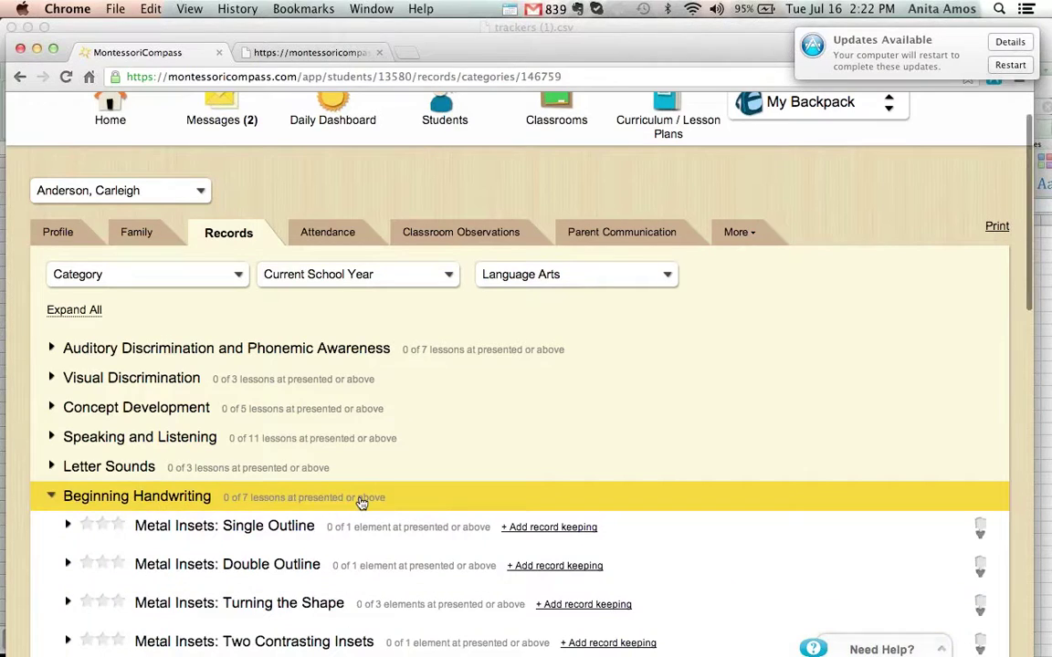
# Expand Word Study / Spelling and mark Compound Words, Contractions and Prefixes as lesson ideas for the student
pyautogui.scroll(-2, 361, 504)
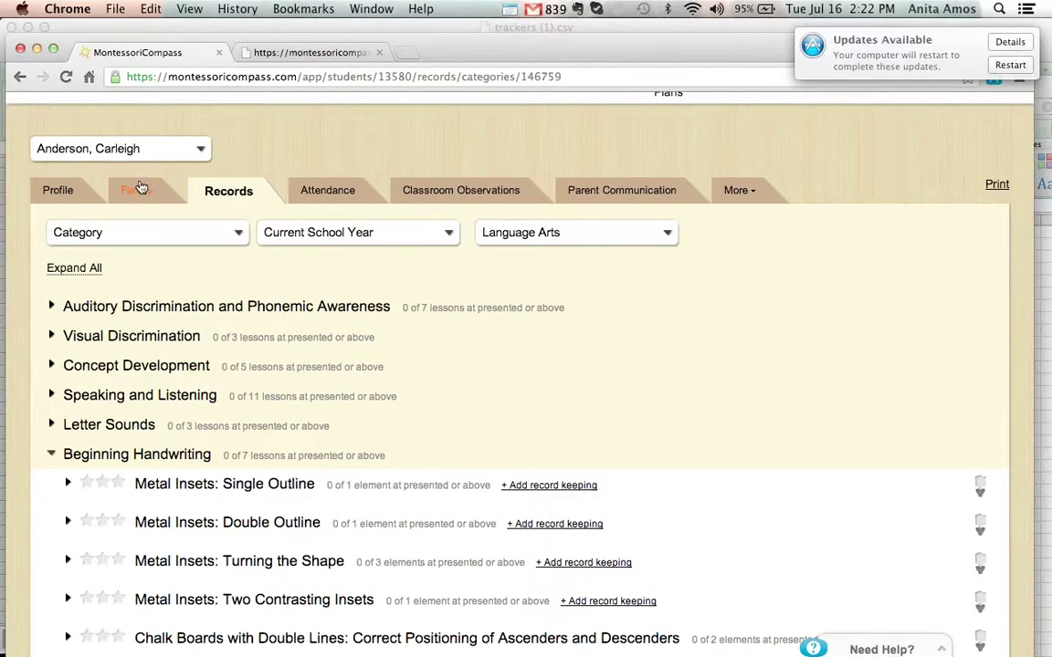
pyautogui.scroll(-4, 284, 423)
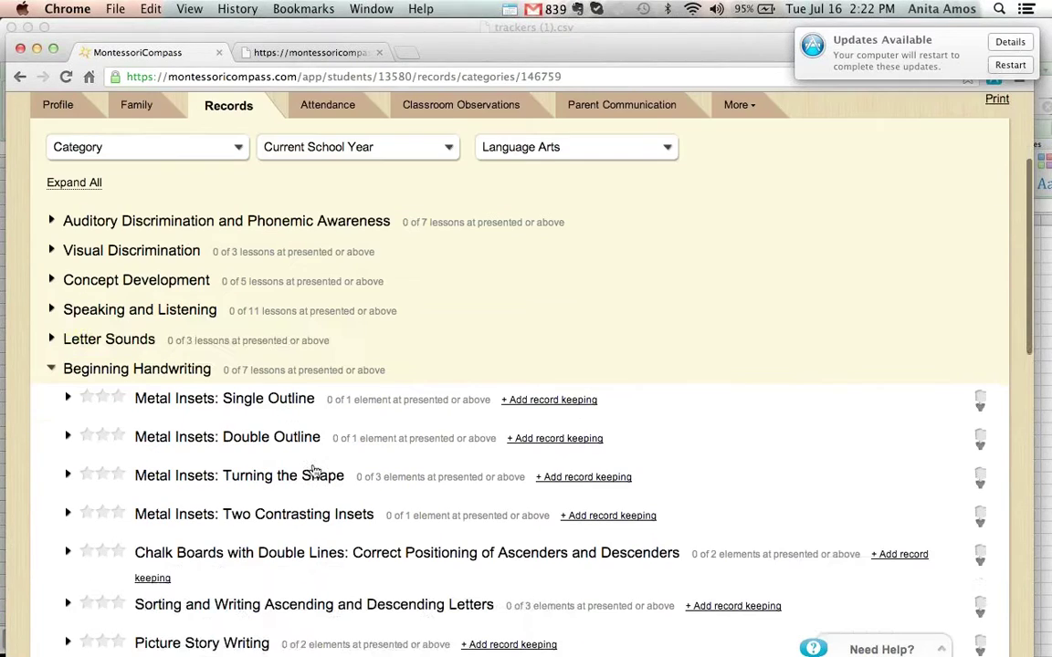
pyautogui.scroll(-12, 216, 377)
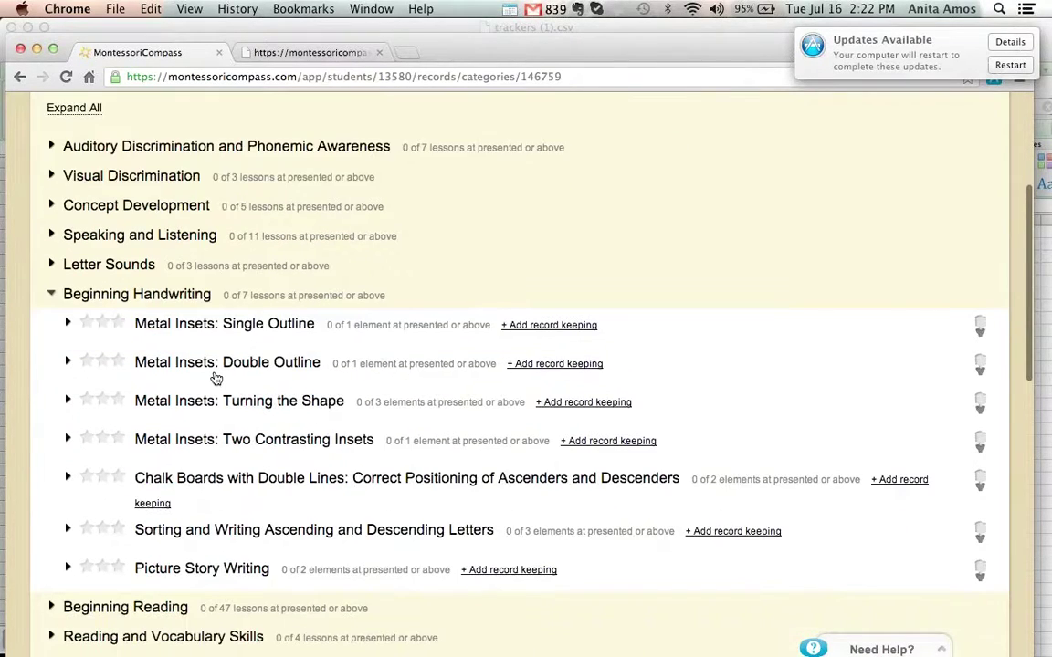
pyautogui.click(262, 439)
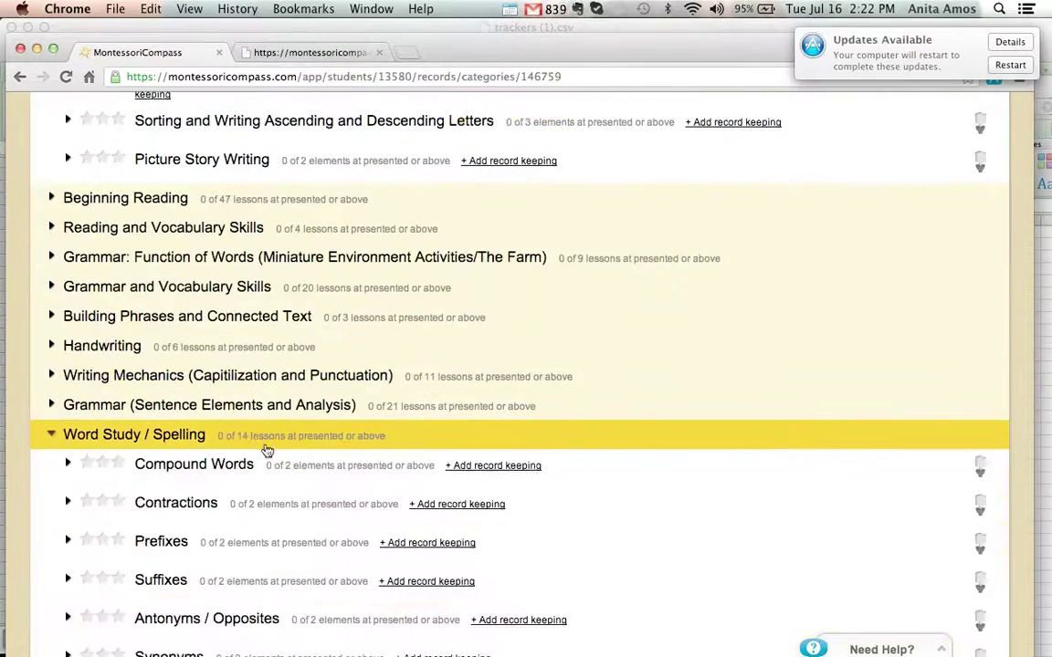
pyautogui.click(980, 467)
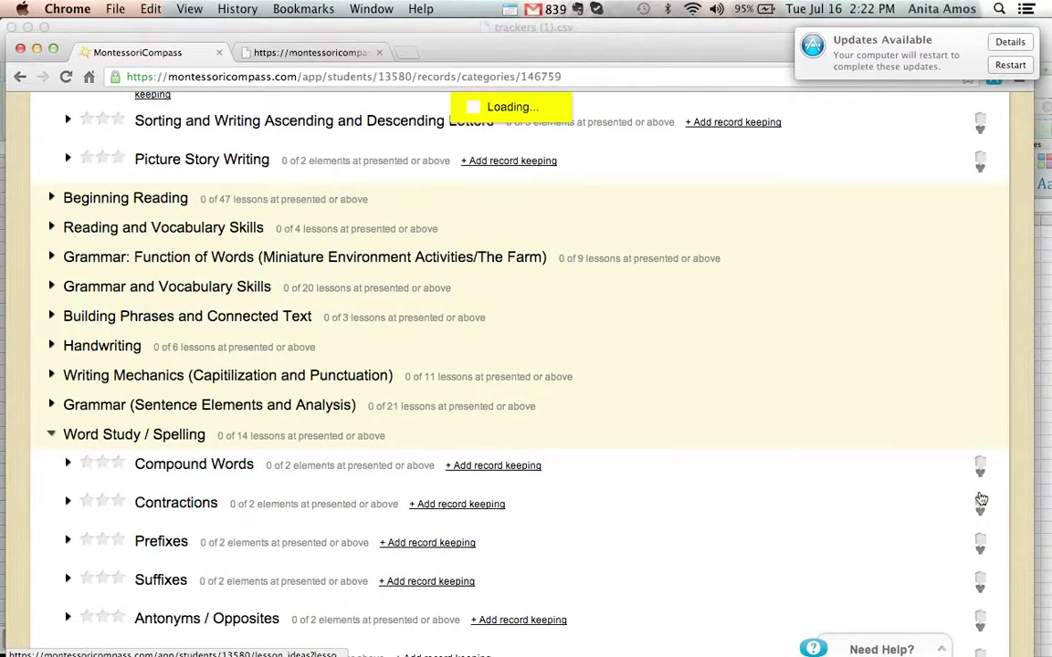
pyautogui.click(980, 507)
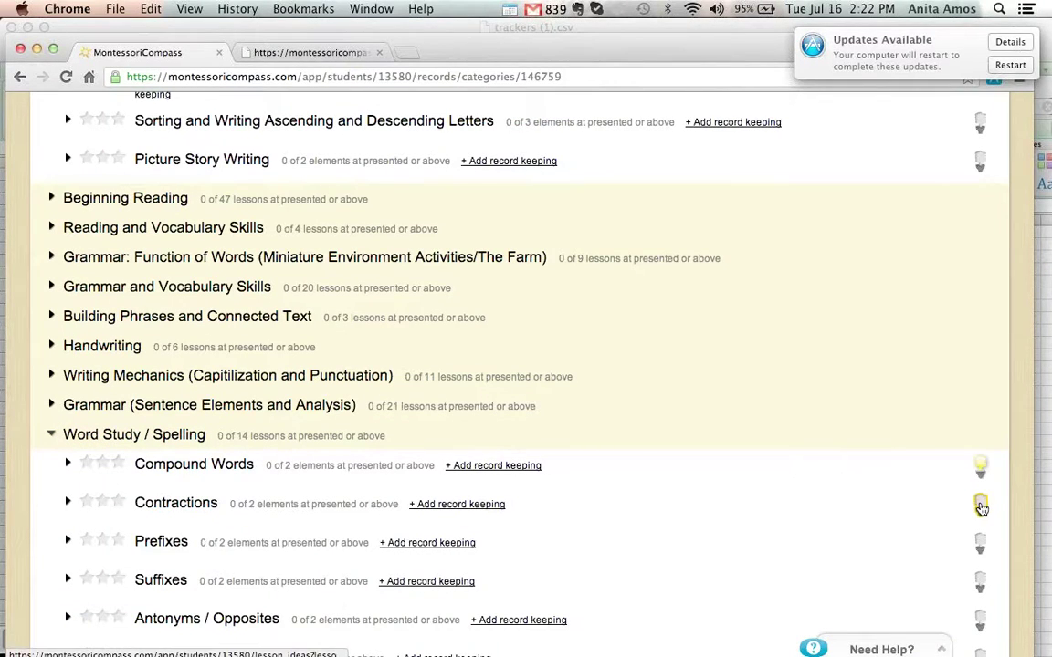
pyautogui.scroll(-3, 822, 545)
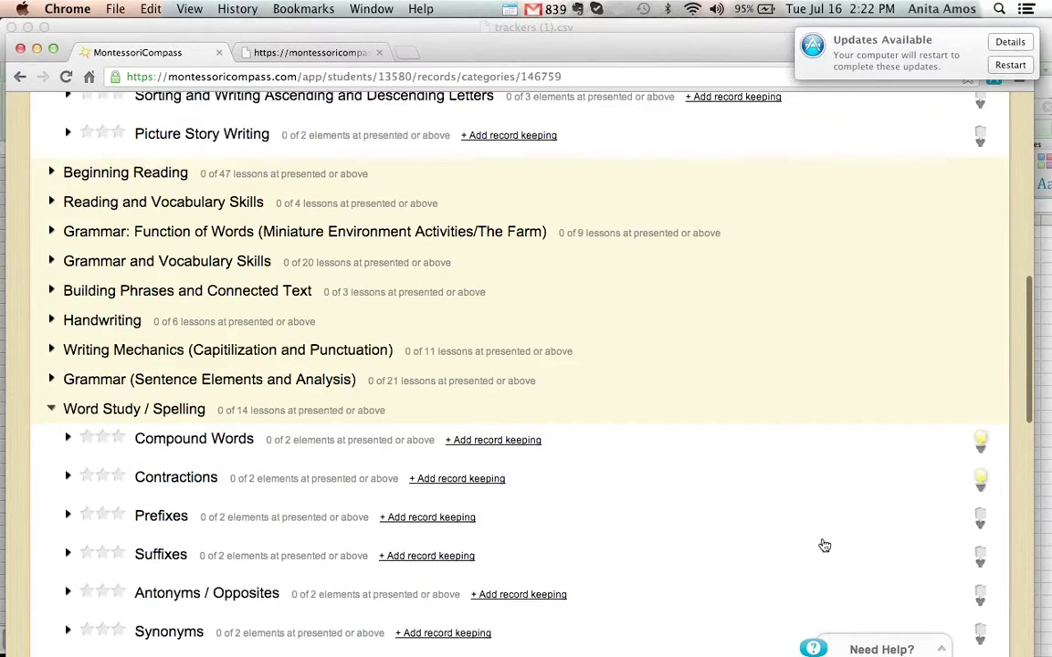
pyautogui.click(978, 465)
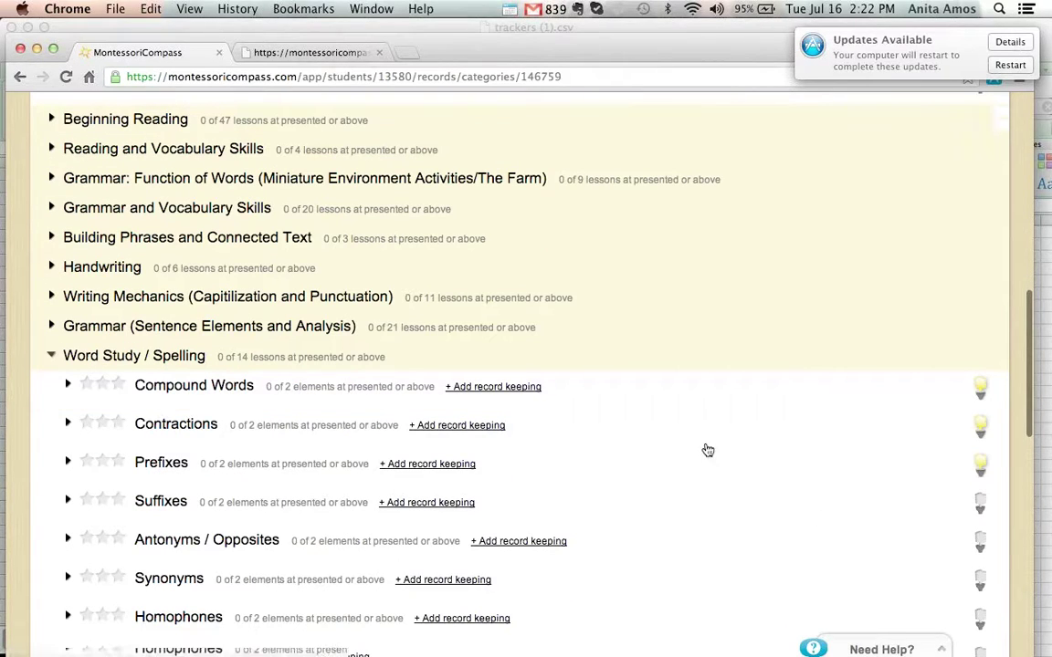
# Switch the student's current school year records from Language Arts to the Mathematics category
pyautogui.scroll(10, 707, 450)
pyautogui.scroll(10, 708, 451)
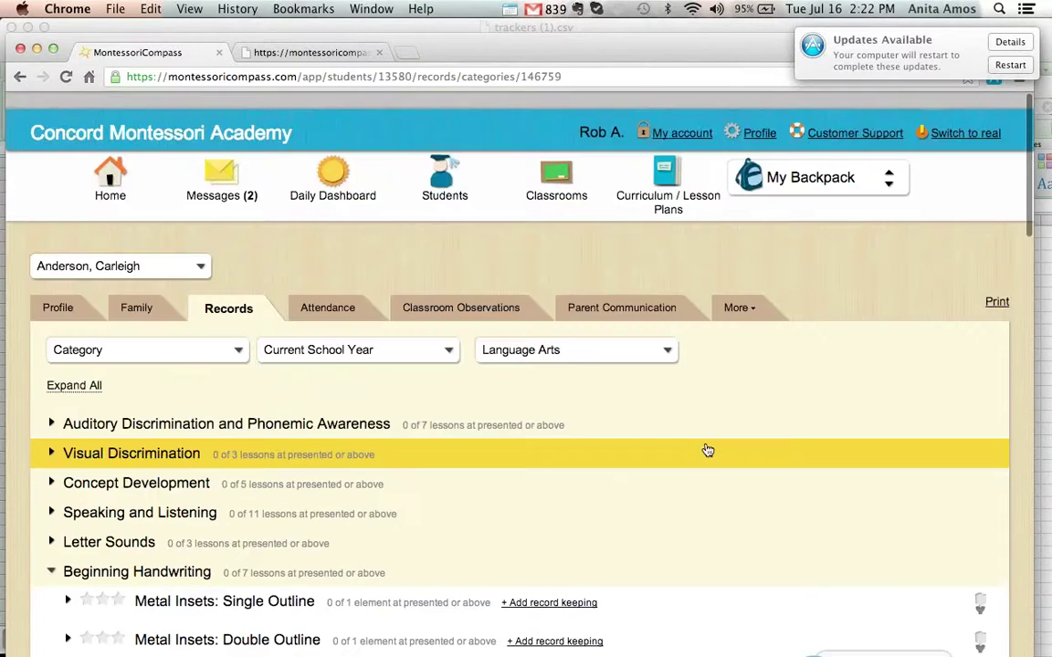
pyautogui.click(571, 343)
pyautogui.click(556, 509)
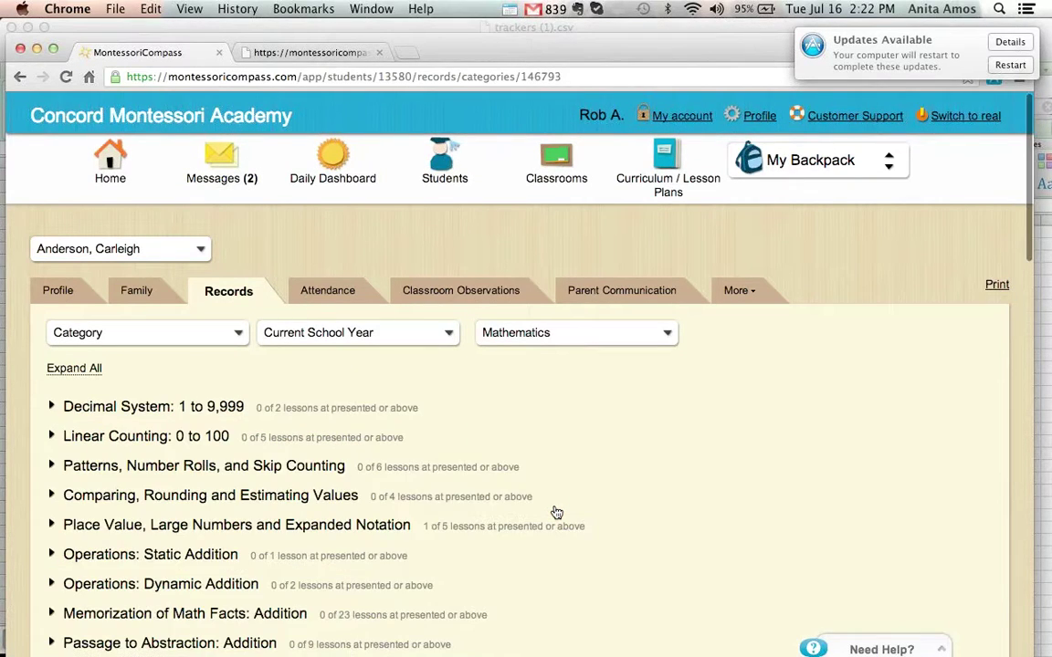
# Expand Operations: Multiplication (1- and 2-Digit Multipliers) and mark the Golden Beads and Stamp Game 4-Digits x 1-Digit Multiplier lessons as lesson ideas
pyautogui.scroll(-5, 556, 512)
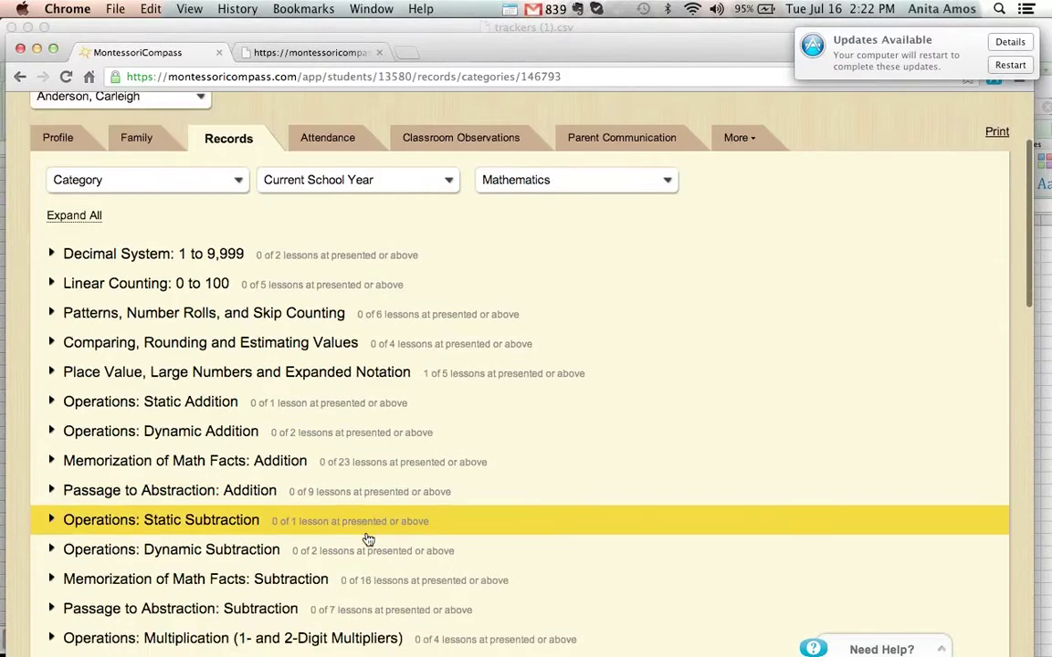
pyautogui.scroll(-1, 397, 598)
pyautogui.click(397, 611)
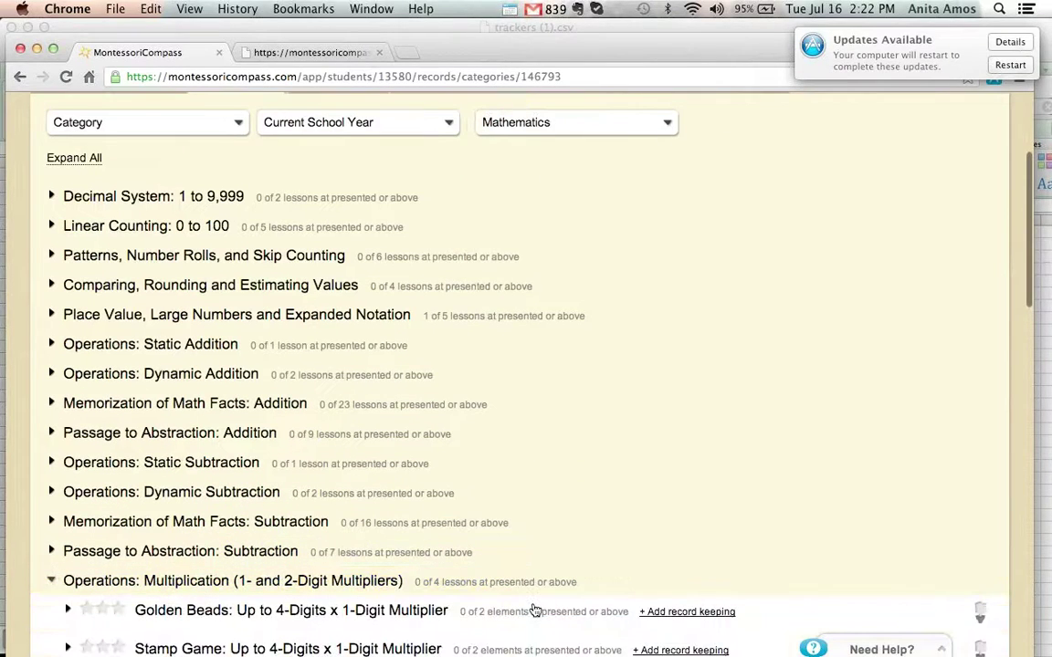
pyautogui.scroll(-5, 536, 609)
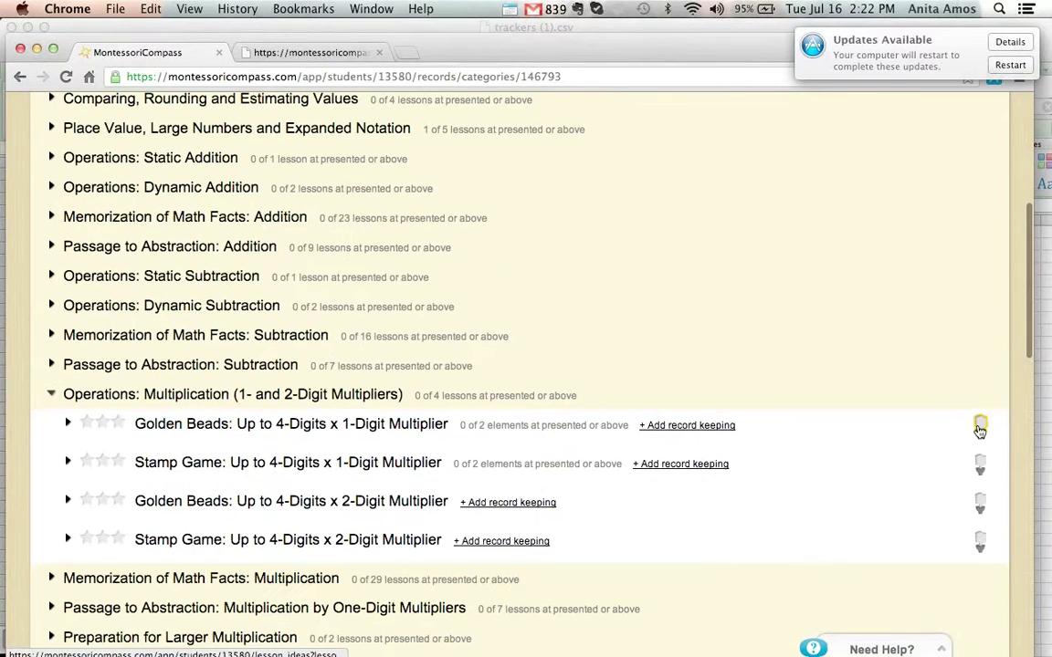
pyautogui.click(981, 465)
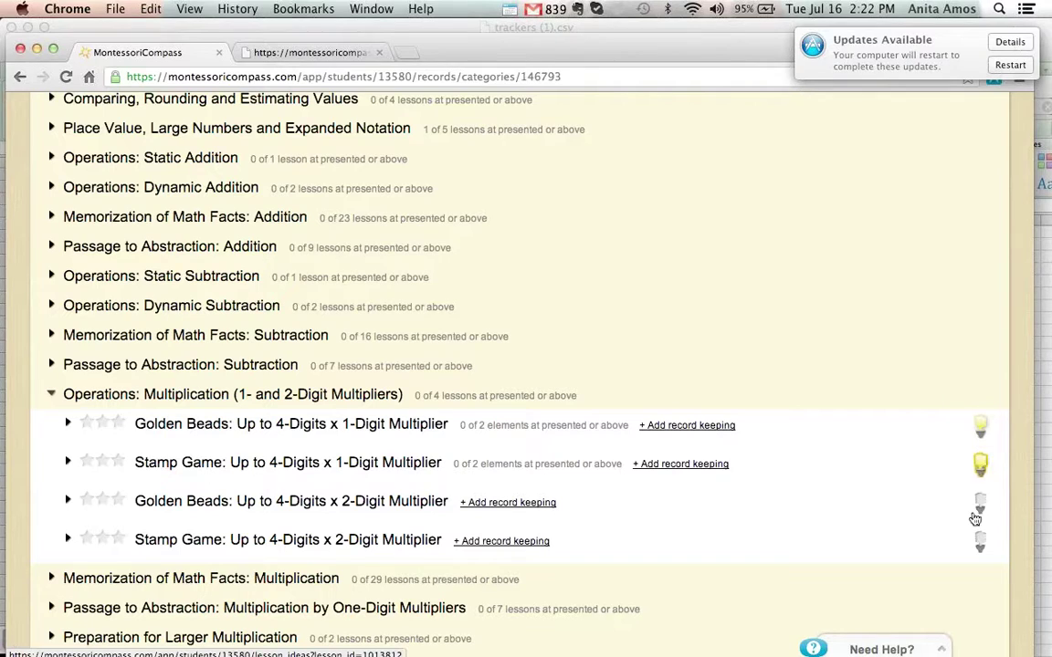
# Open the student's list of undone lesson ideas
pyautogui.scroll(2, 785, 354)
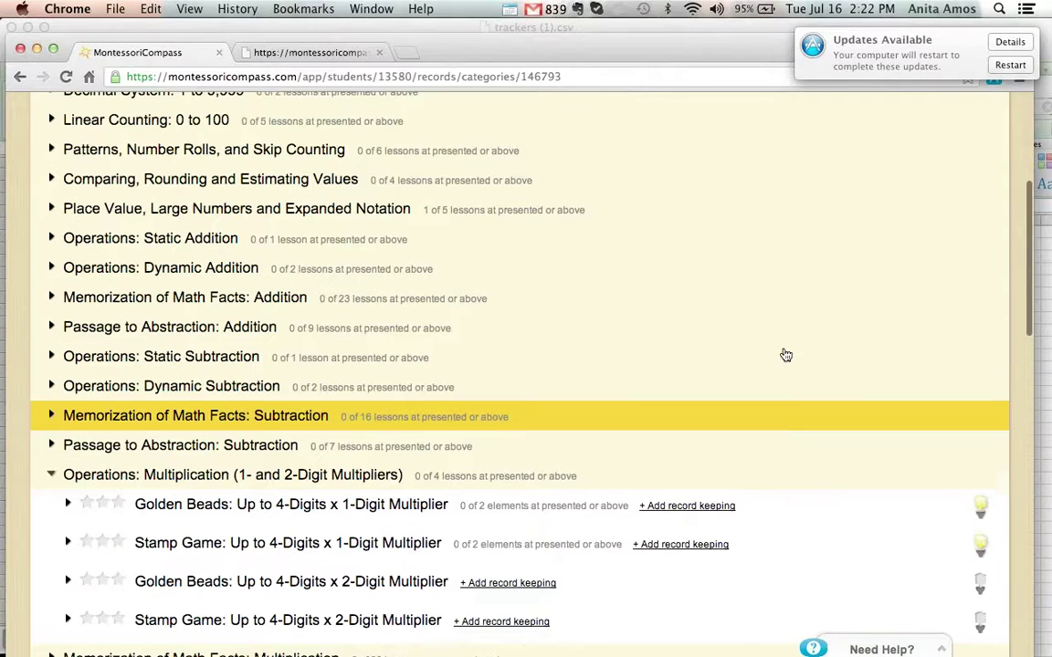
pyautogui.scroll(8, 785, 355)
pyautogui.click(746, 344)
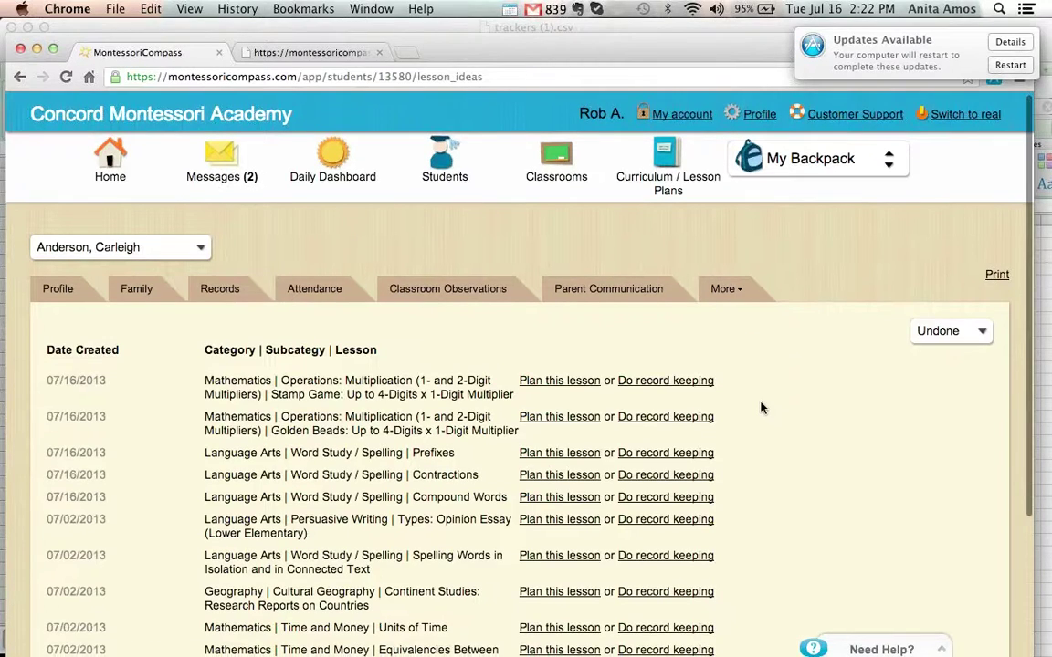
# Examine the undone lesson ideas with their creation dates, categories, and planning, record keeping and print options
pyautogui.scroll(-1, 760, 406)
pyautogui.scroll(-2, 762, 408)
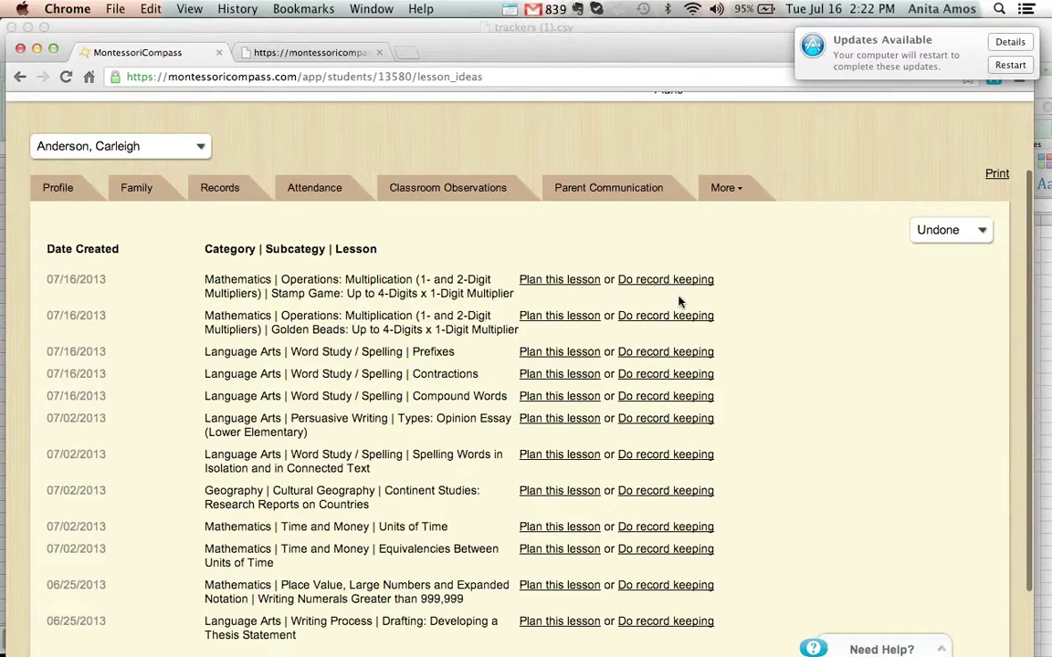
pyautogui.scroll(-2, 678, 302)
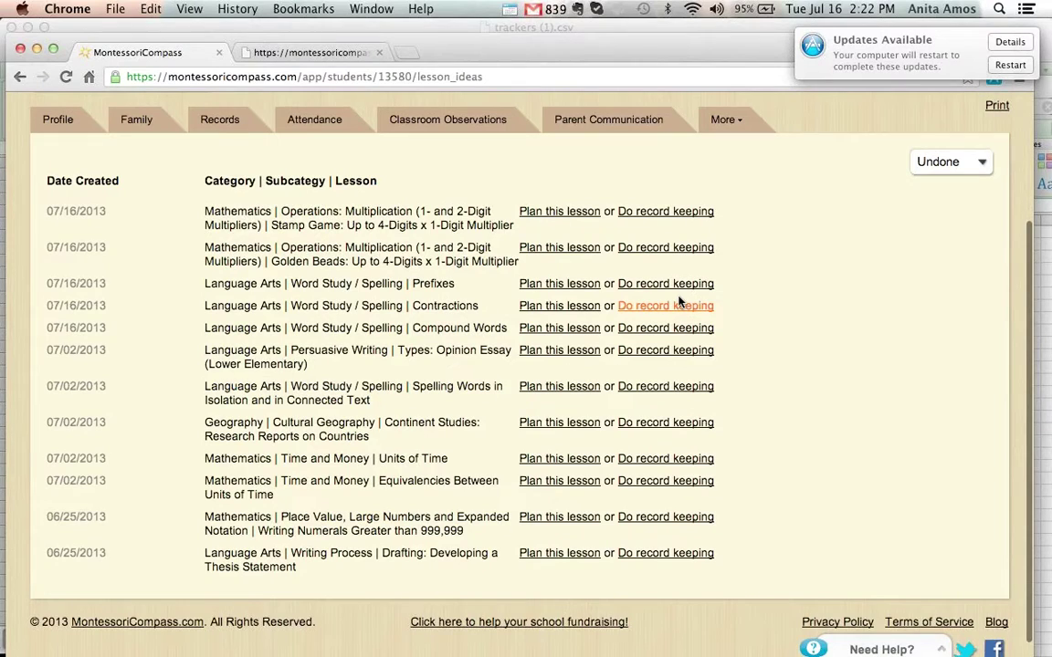
pyautogui.scroll(1, 679, 301)
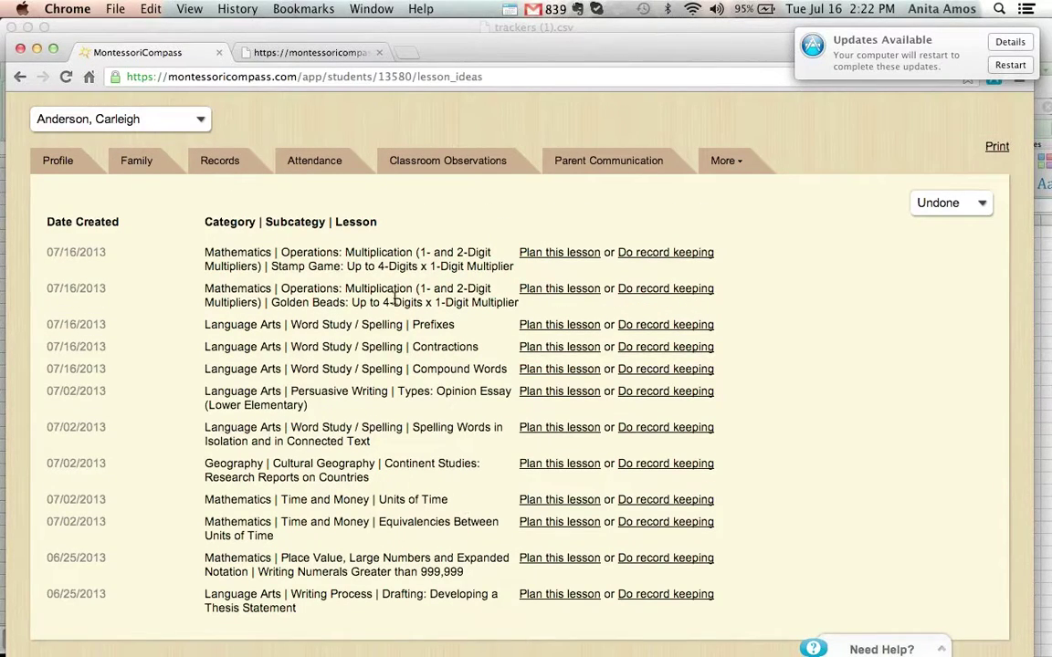
pyautogui.scroll(1, 458, 408)
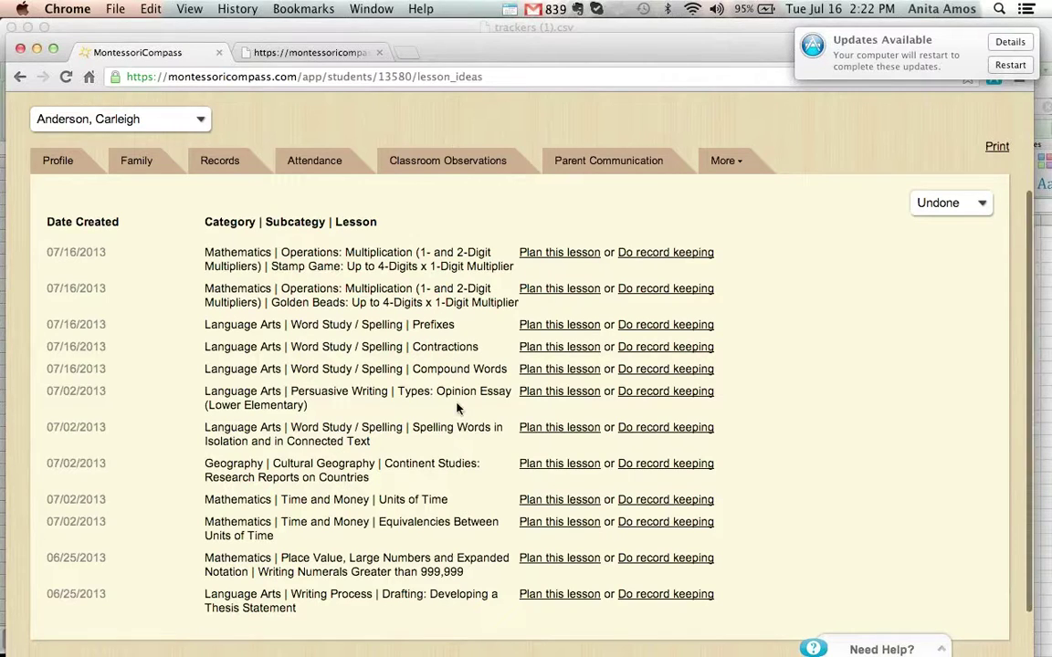
pyautogui.scroll(1, 482, 396)
pyautogui.scroll(1, 482, 395)
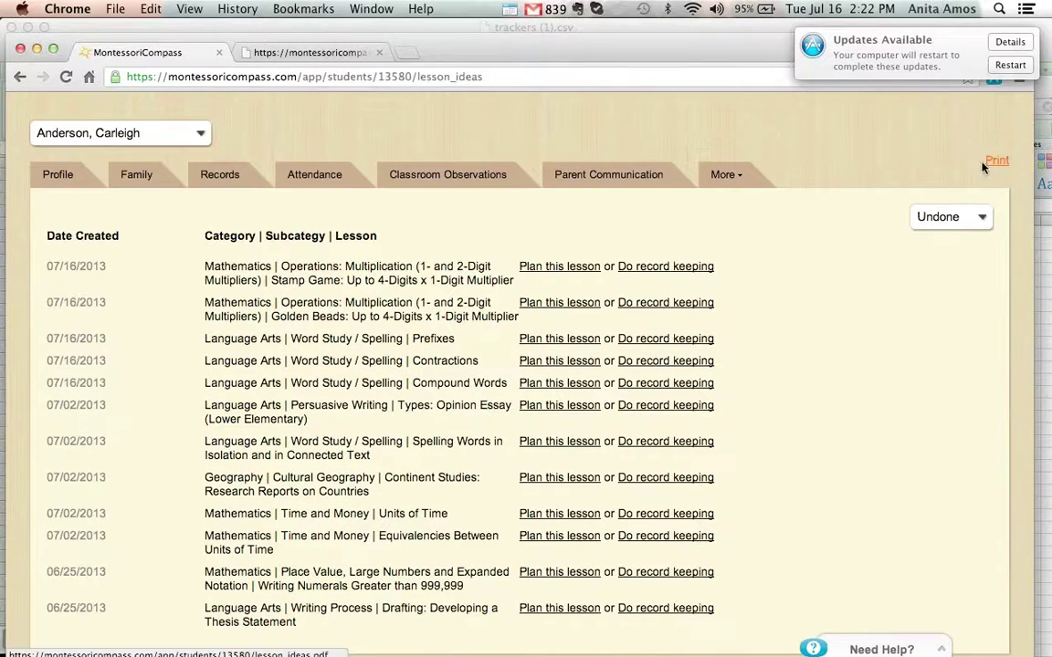
pyautogui.scroll(1, 364, 438)
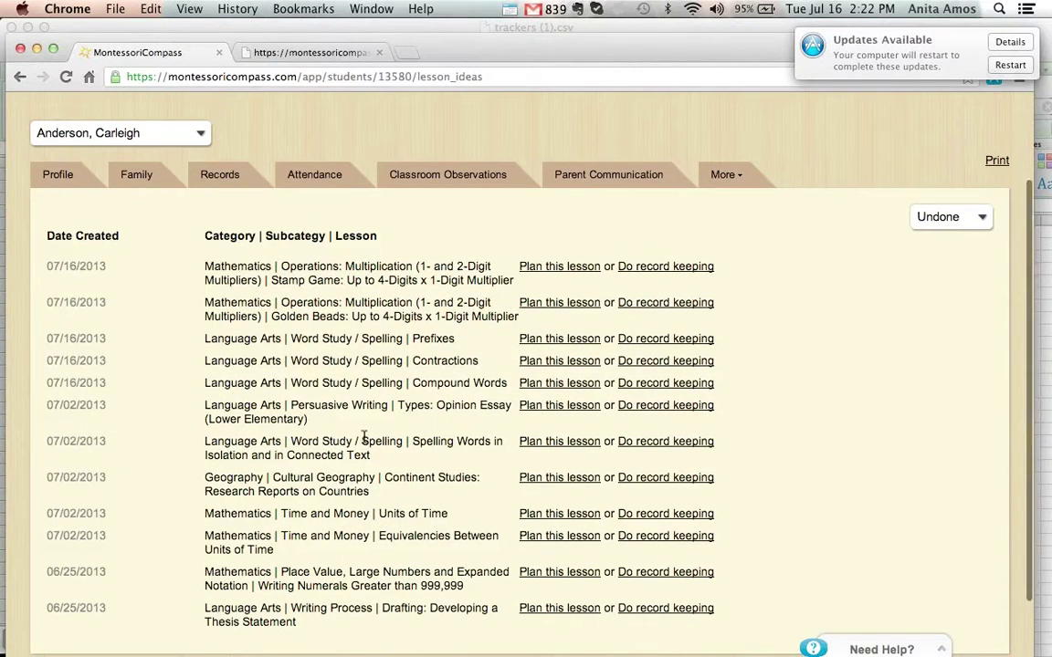
pyautogui.scroll(-1, 363, 438)
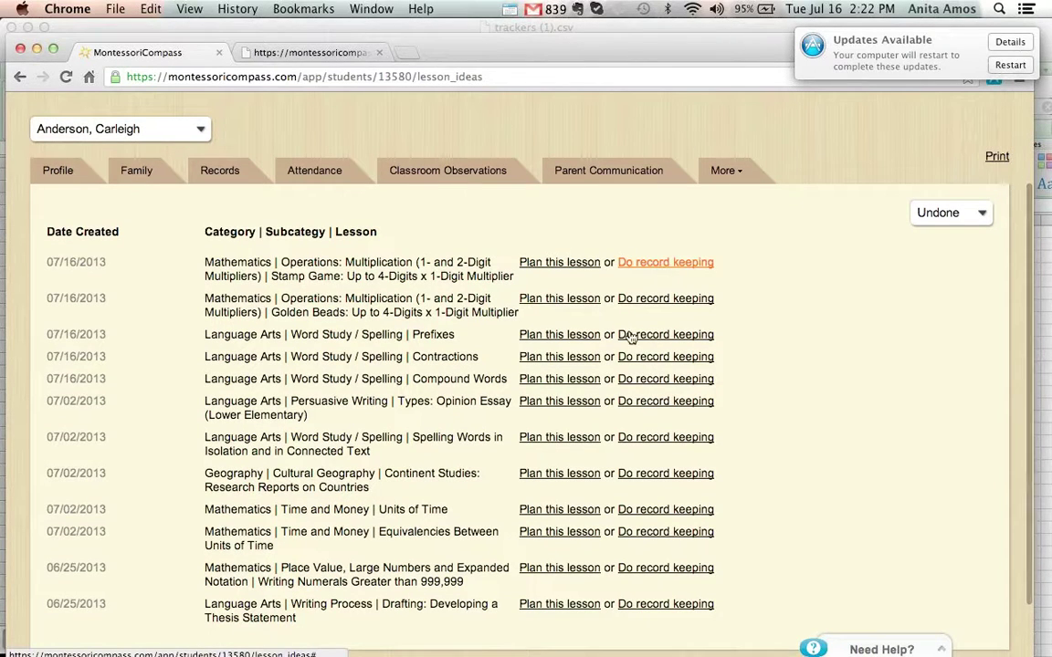
# Save record keeping for the Stamp Game 1-Digit Multiplier lesson idea, choosing the "with exchanging" element and a two-star rating
pyautogui.click(666, 263)
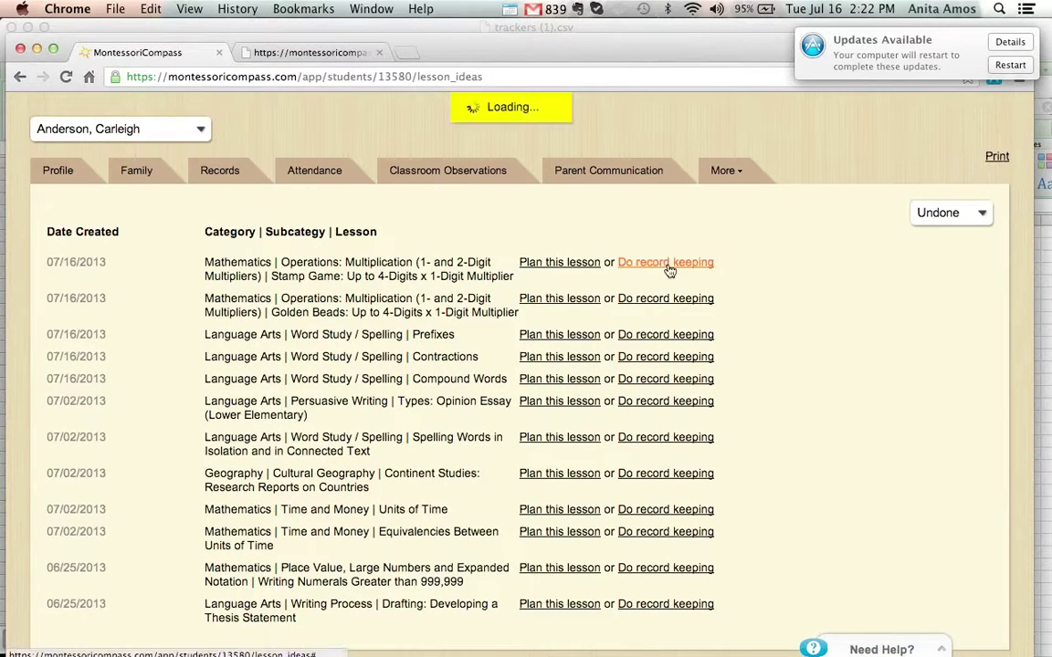
pyautogui.click(418, 309)
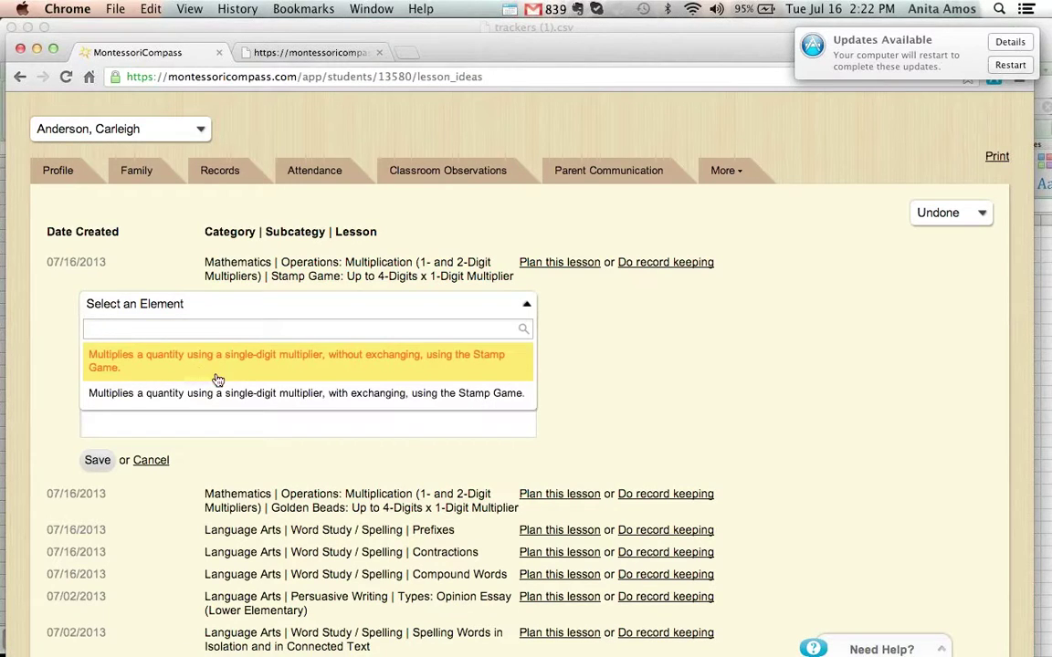
pyautogui.click(318, 396)
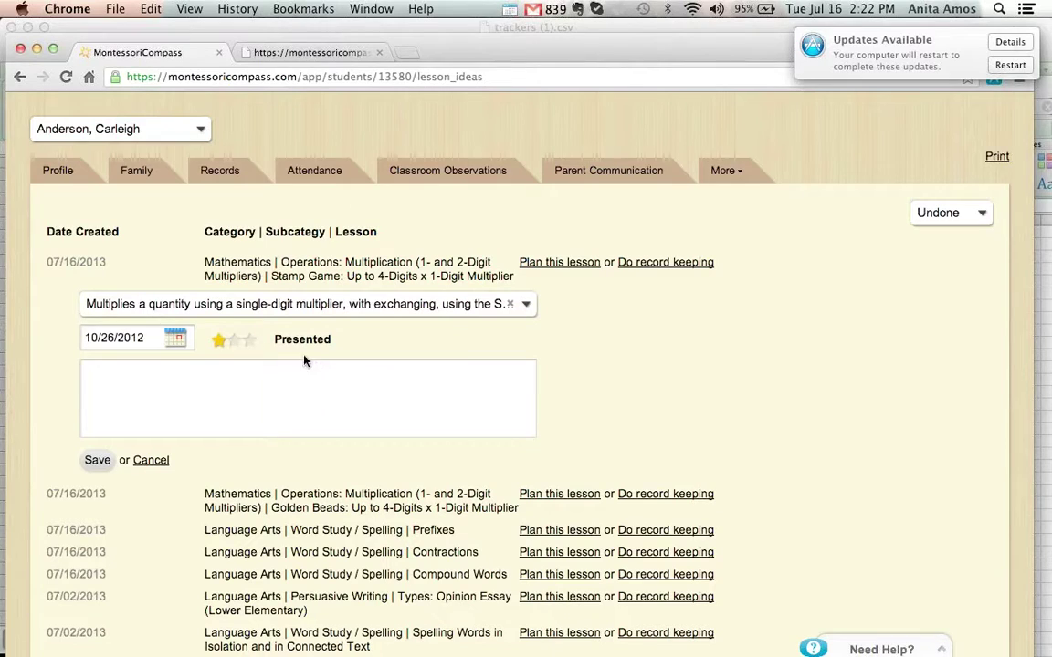
pyautogui.click(233, 342)
pyautogui.click(98, 460)
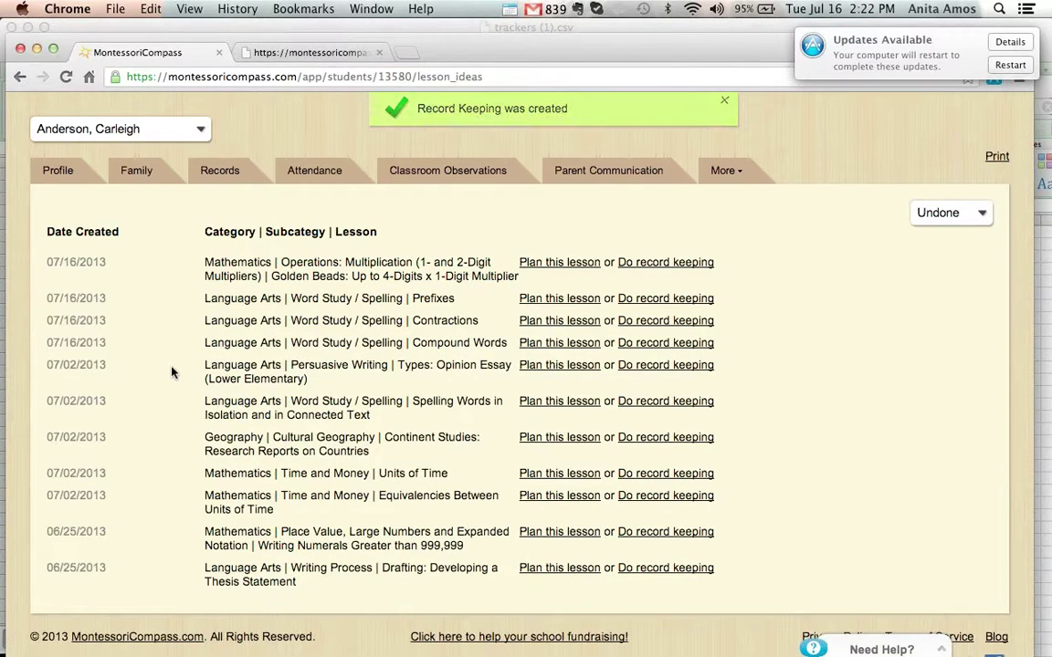
# Save two-star record keeping for the Opinion Essay lesson idea, using the element supporting opinion with clearly linked facts and details and a summary conclusion statement
pyautogui.scroll(-1, 171, 371)
pyautogui.scroll(-2, 172, 372)
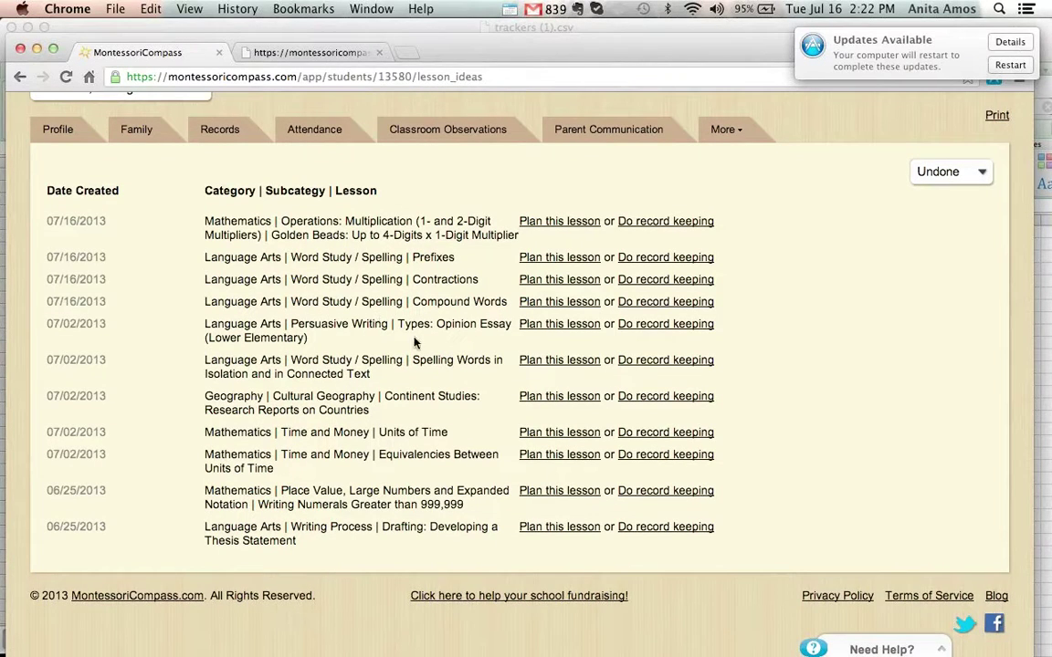
pyautogui.click(645, 327)
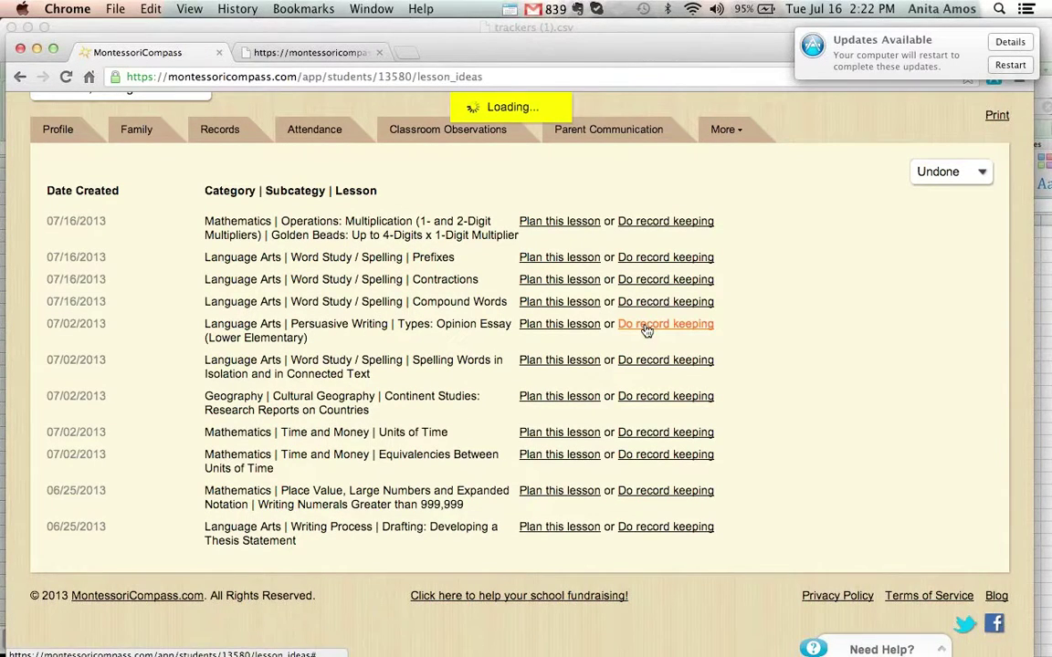
pyautogui.scroll(-2, 548, 365)
pyautogui.click(470, 340)
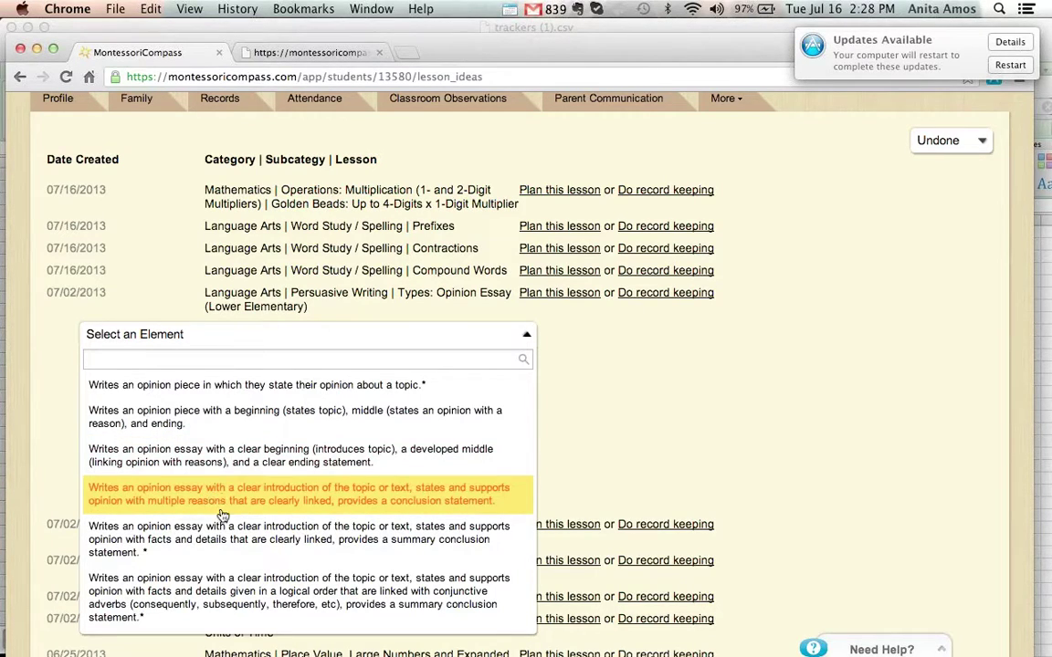
pyautogui.click(275, 547)
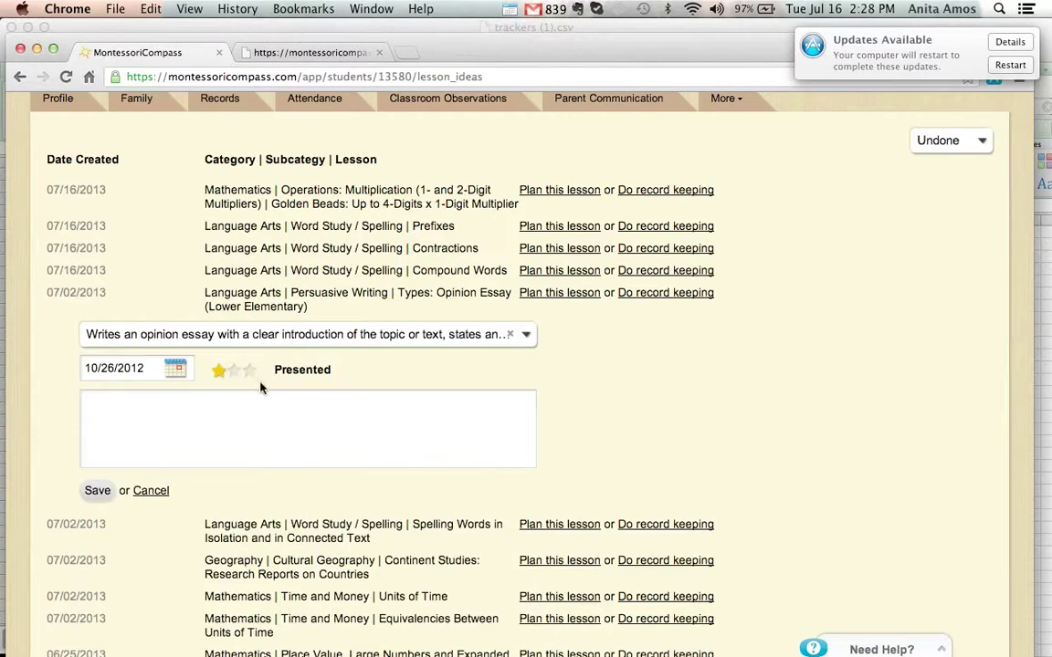
pyautogui.click(234, 370)
pyautogui.click(97, 491)
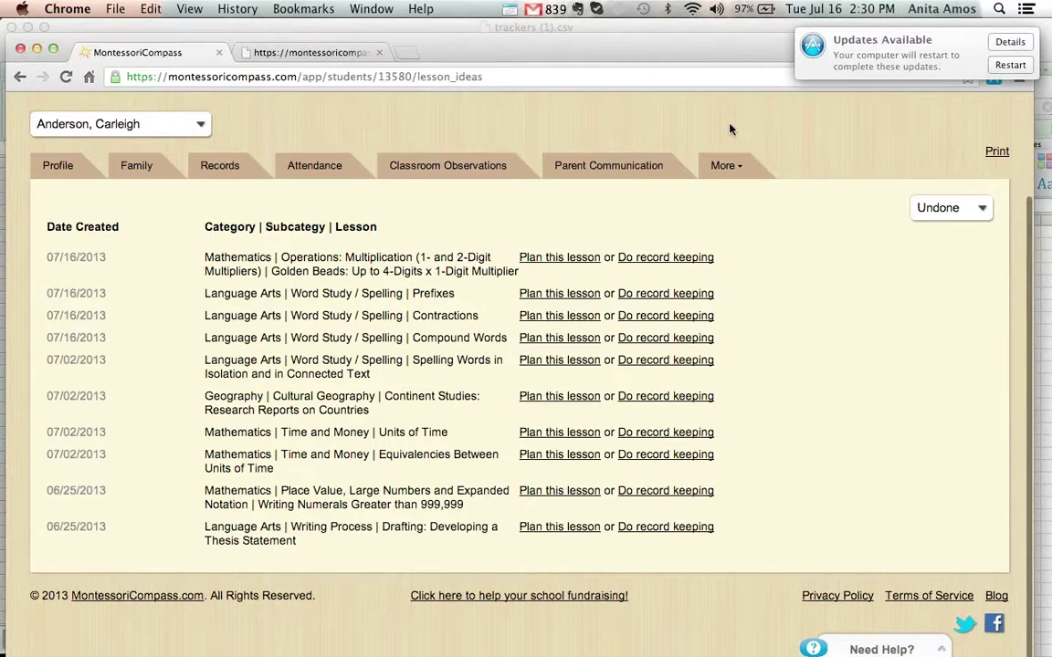
# Return to the student's Records overview to see progress across all curriculum categories
pyautogui.scroll(3, 730, 129)
pyautogui.click(221, 295)
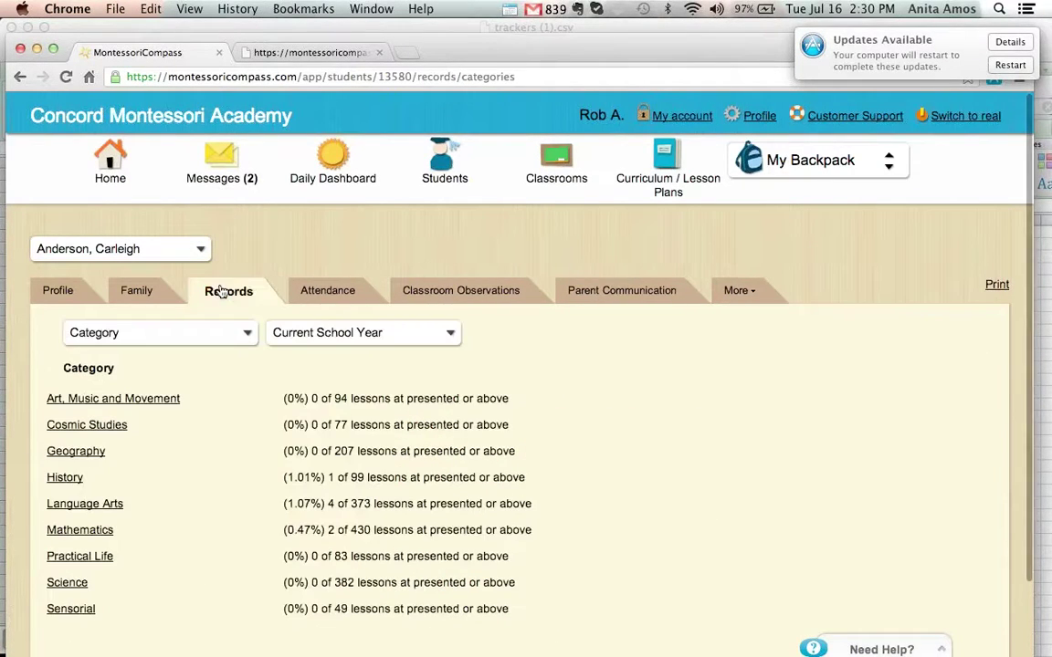
# Open the Daily Dashboard for Lower Elementary and set its date to 07/12/2013
pyautogui.click(334, 155)
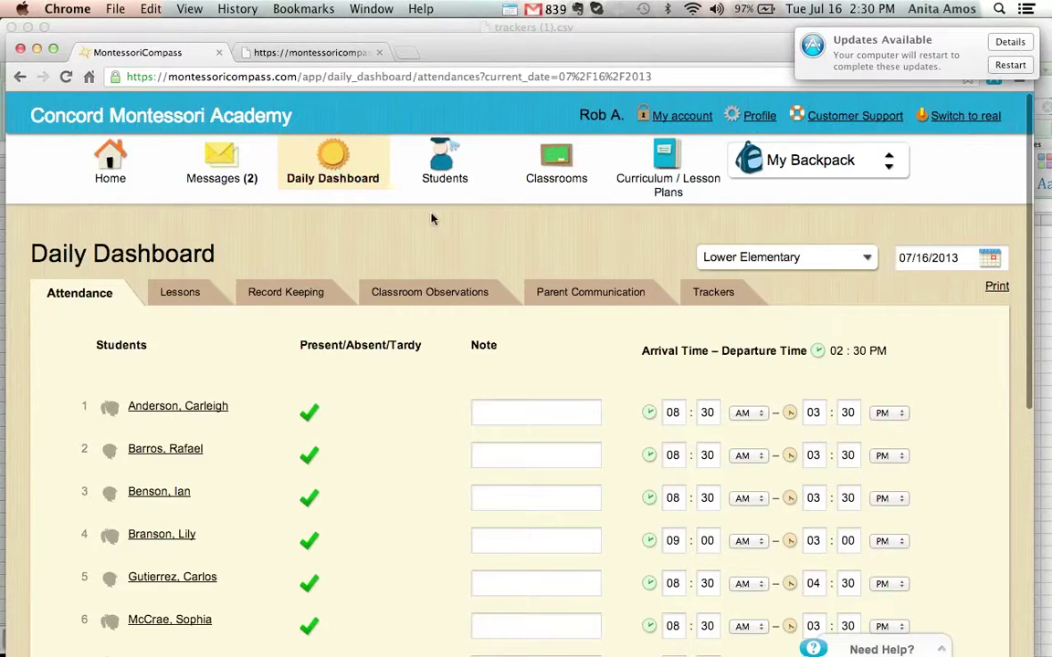
pyautogui.scroll(-3, 433, 218)
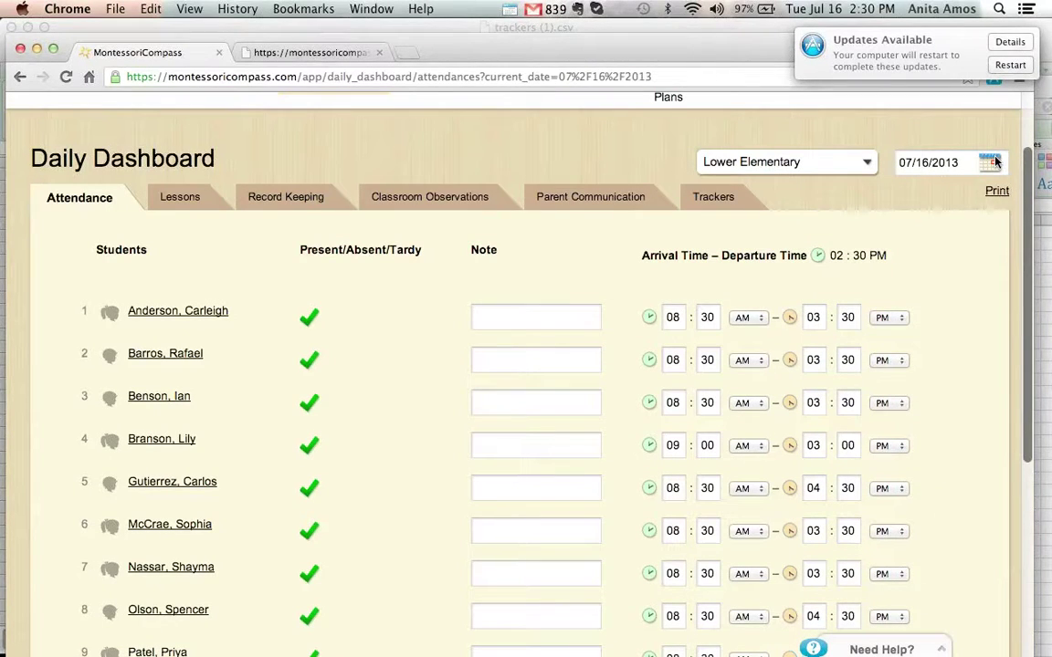
pyautogui.click(908, 162)
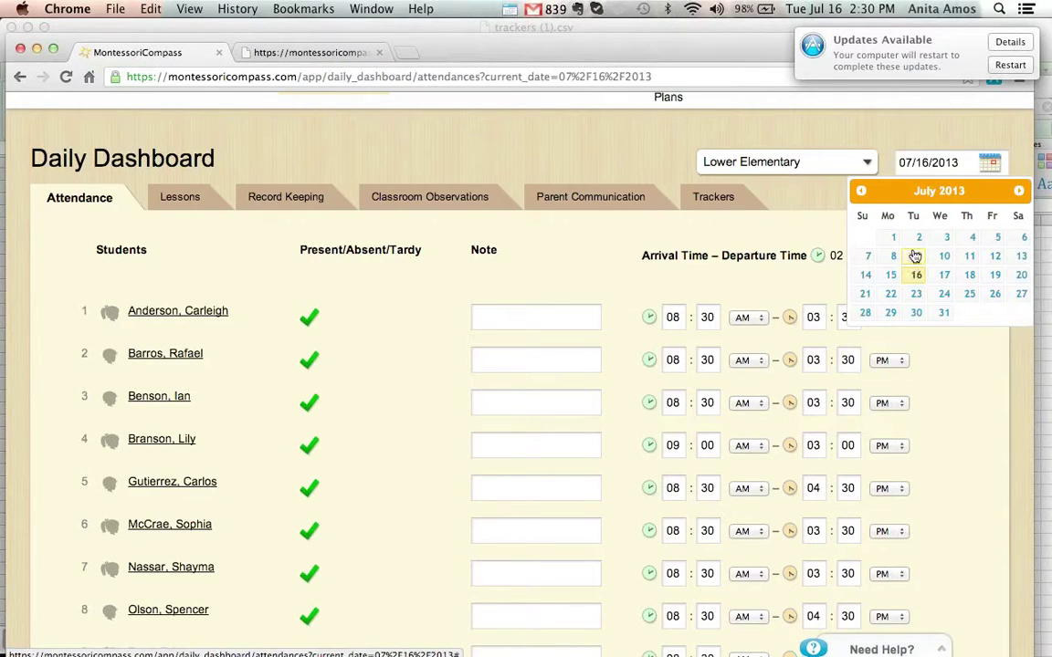
pyautogui.click(996, 256)
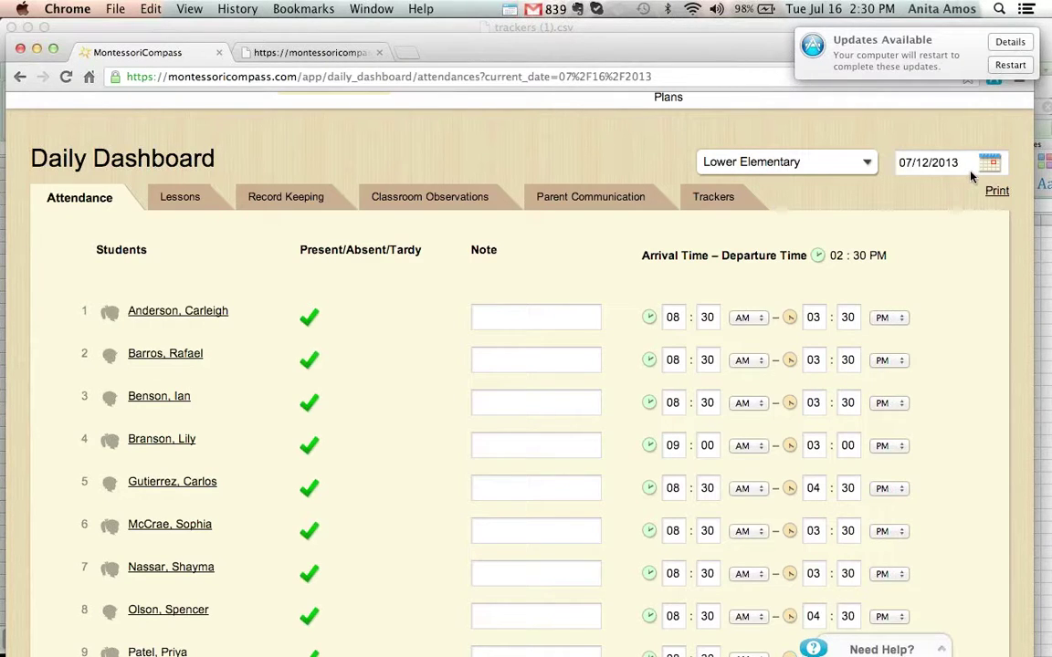
# Open the Daily Dashboard's Record Keeping and search the lesson names for "essay"
pyautogui.click(285, 200)
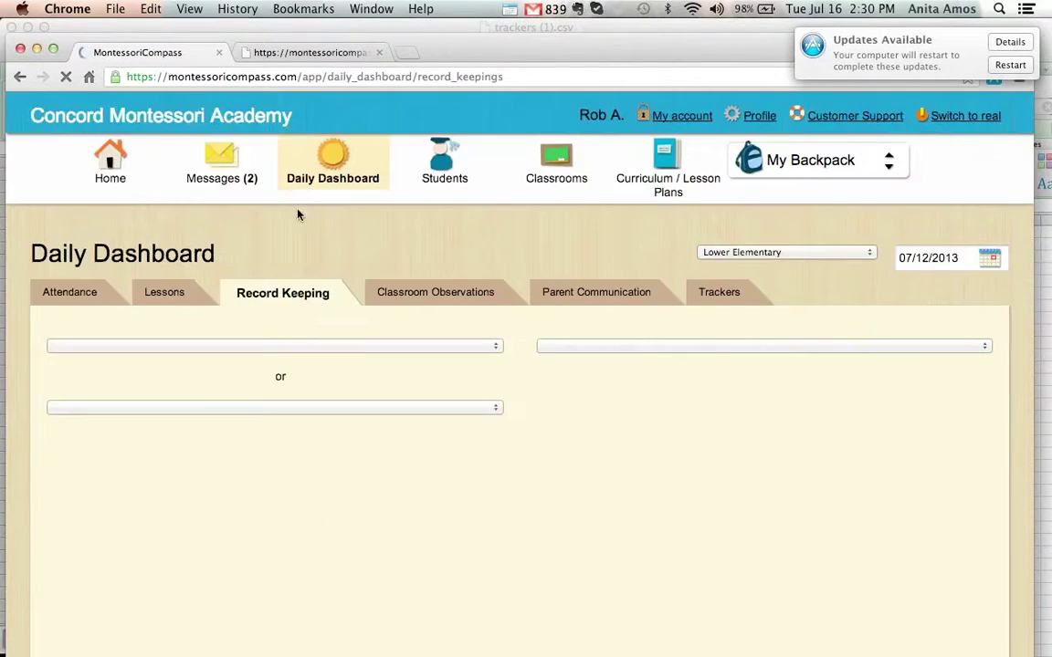
pyautogui.click(248, 357)
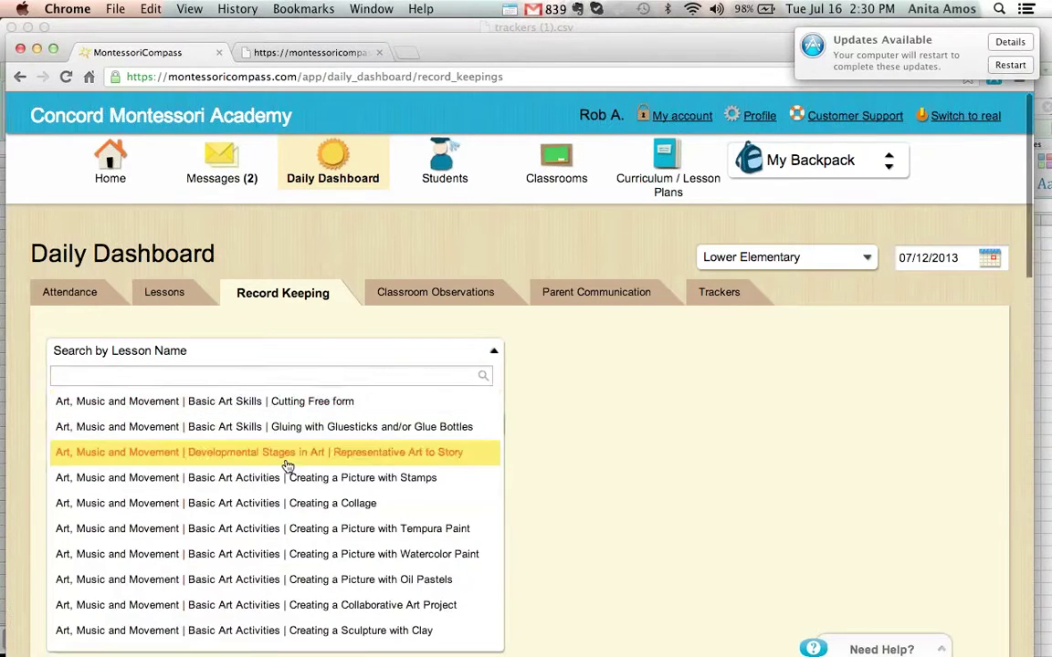
pyautogui.scroll(3, 288, 467)
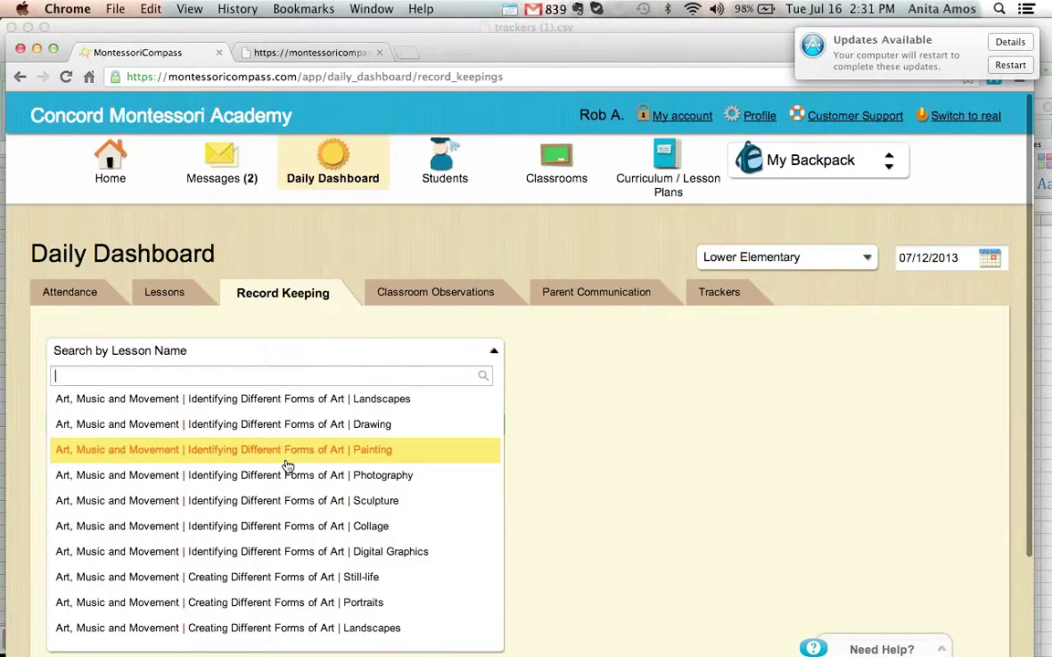
pyautogui.write('es')
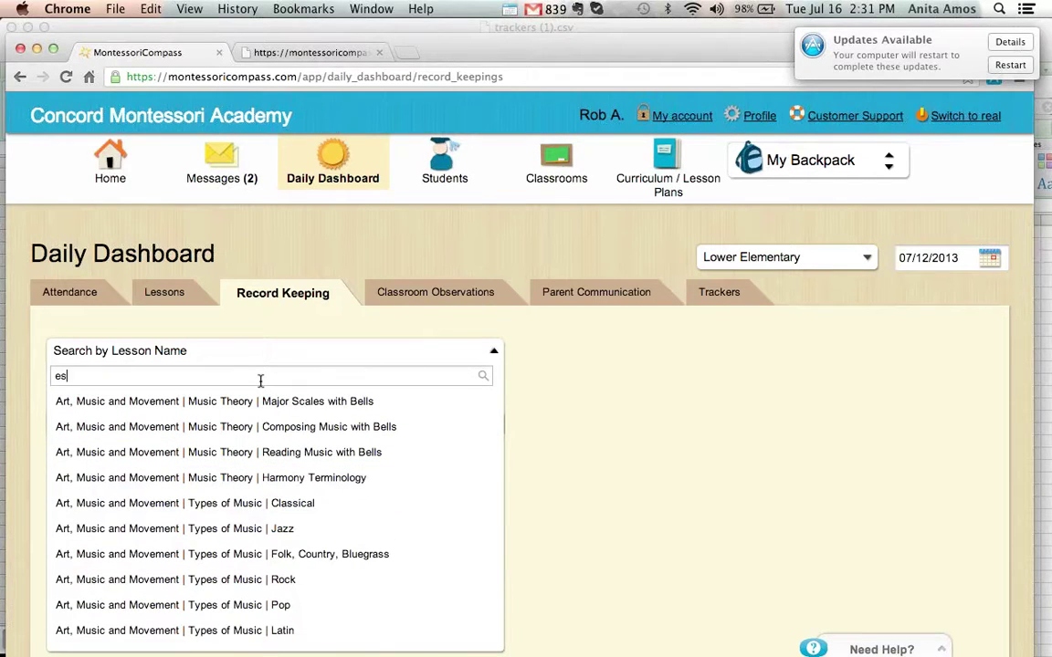
pyautogui.write('sssa')
pyautogui.press('BackSpace')
pyautogui.press('BackSpace')
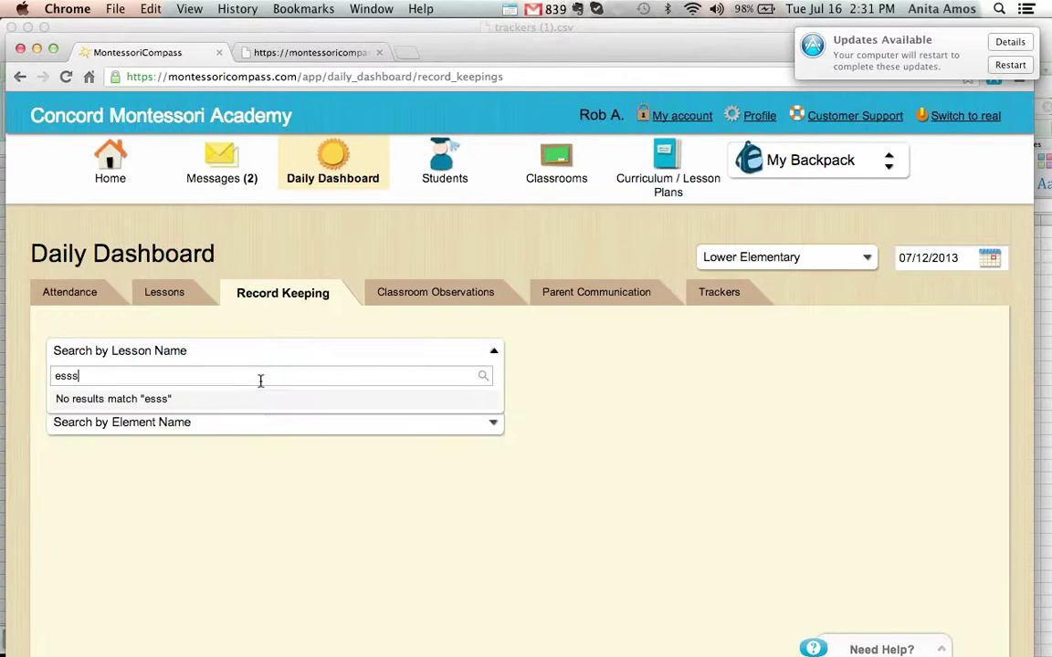
pyautogui.write('ay')
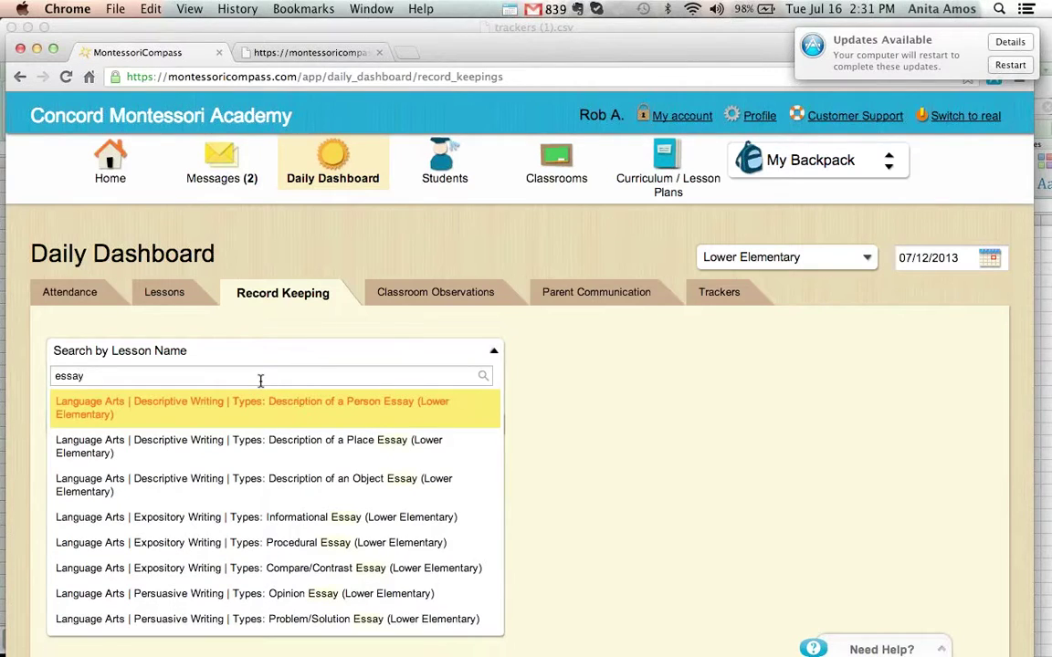
# Choose the Description of a Person Essay lesson and its element for describing an individual with a few descriptive details
pyautogui.click(337, 412)
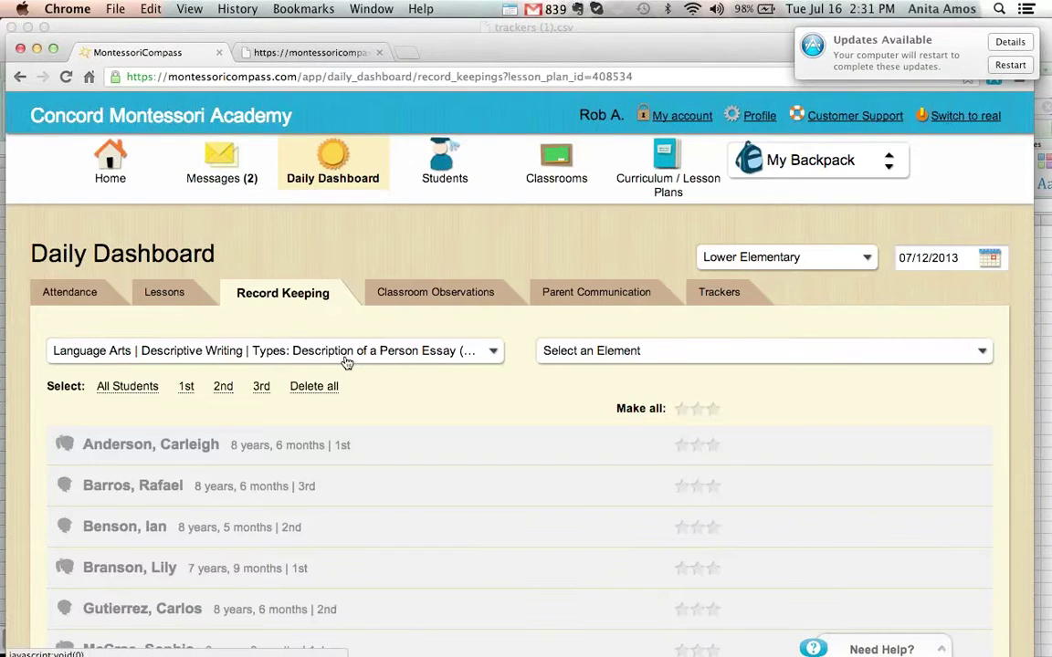
pyautogui.click(594, 352)
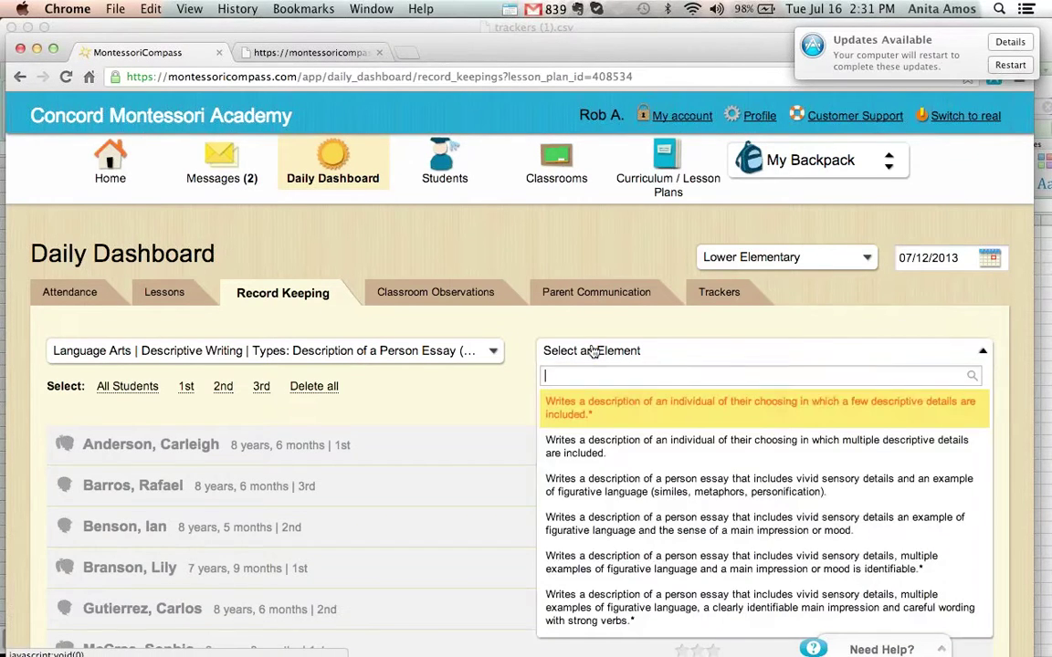
pyautogui.click(630, 416)
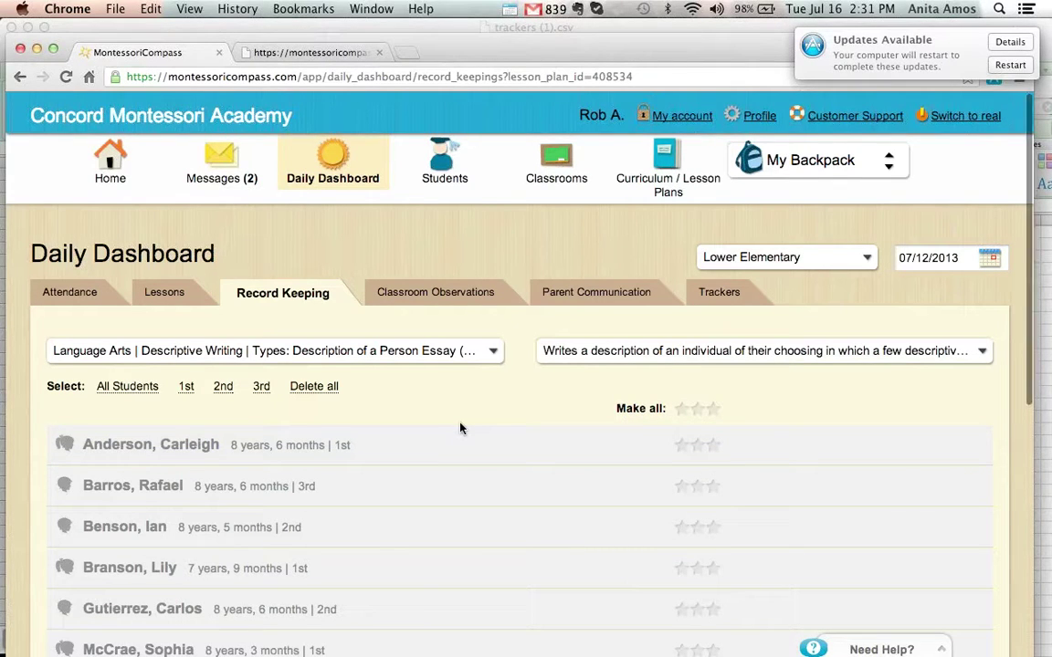
# Record the lesson for the first, third, fifth and seventh students listed and rate them all two stars (Working)
pyautogui.scroll(-3, 461, 428)
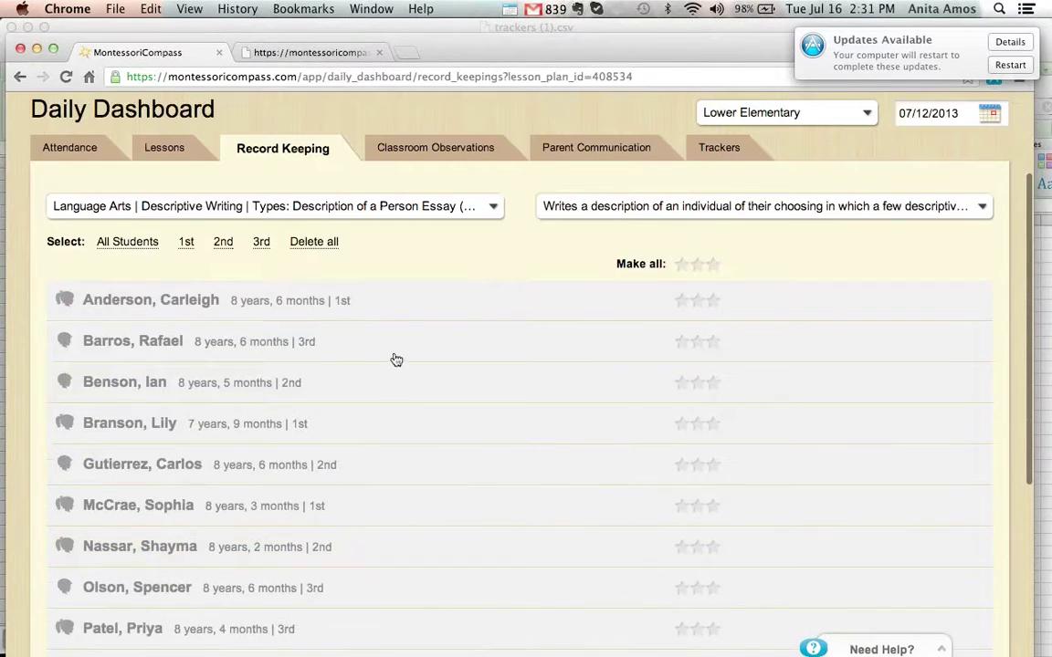
pyautogui.rightClick(402, 315)
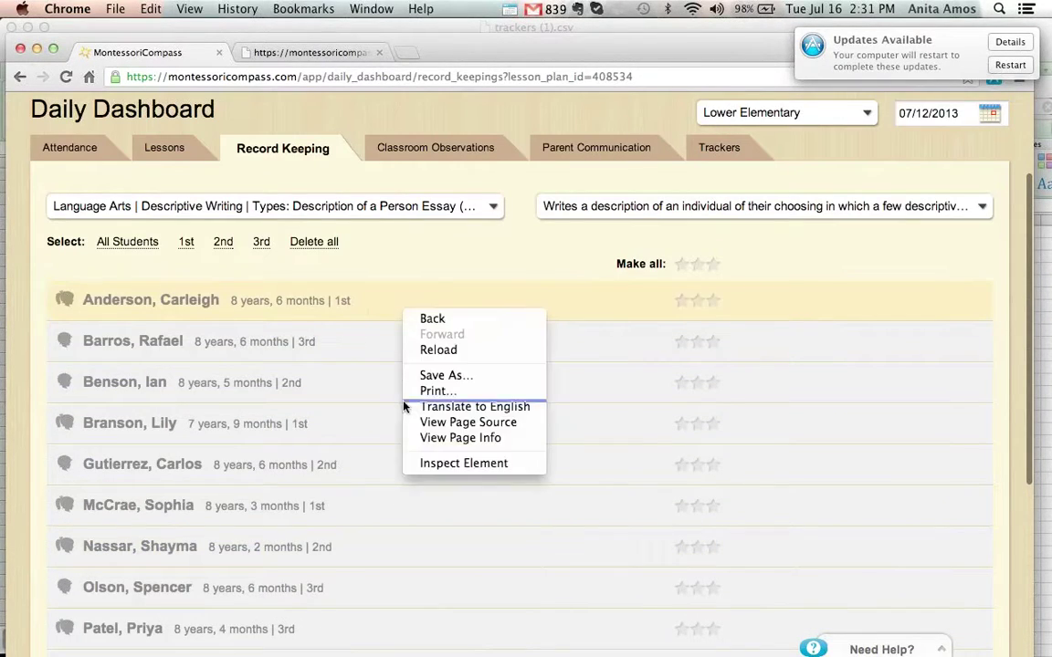
pyautogui.click(372, 299)
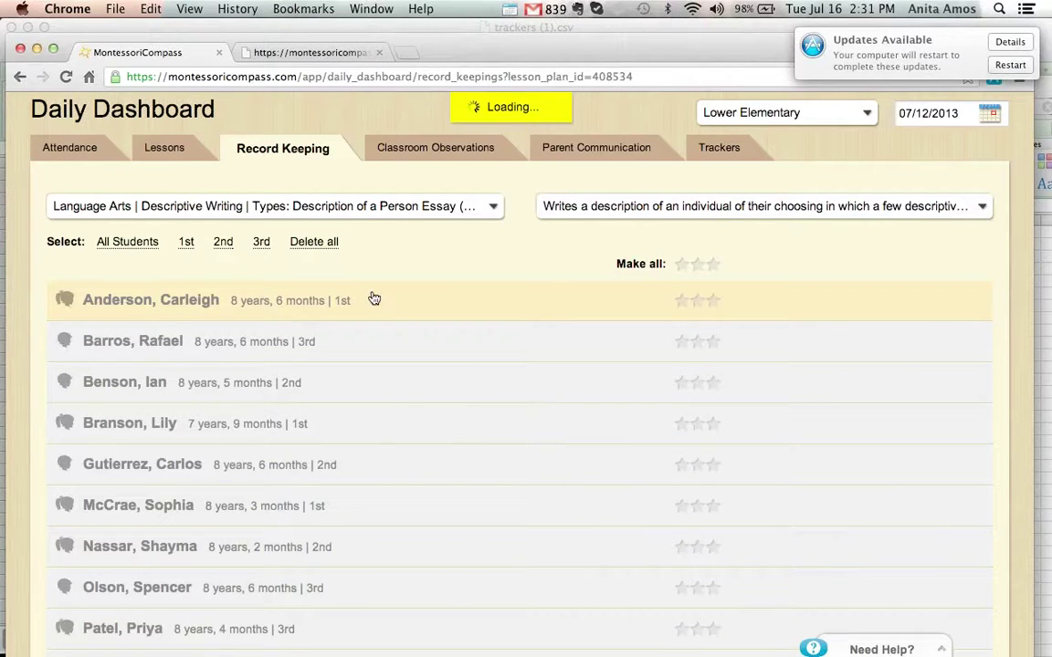
pyautogui.click(396, 384)
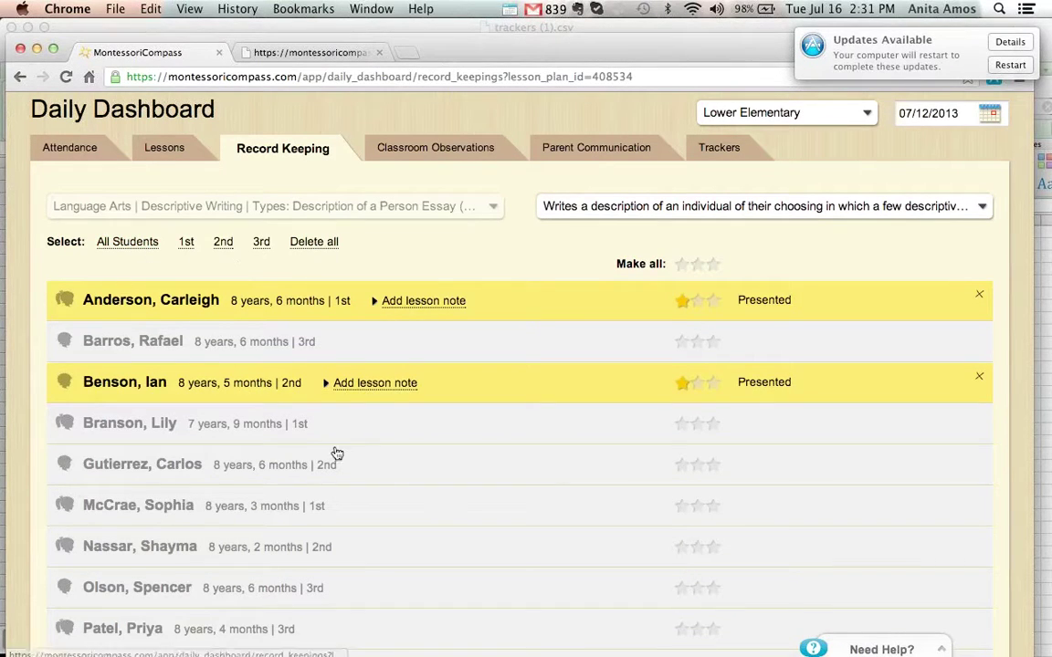
pyautogui.click(382, 481)
pyautogui.click(408, 553)
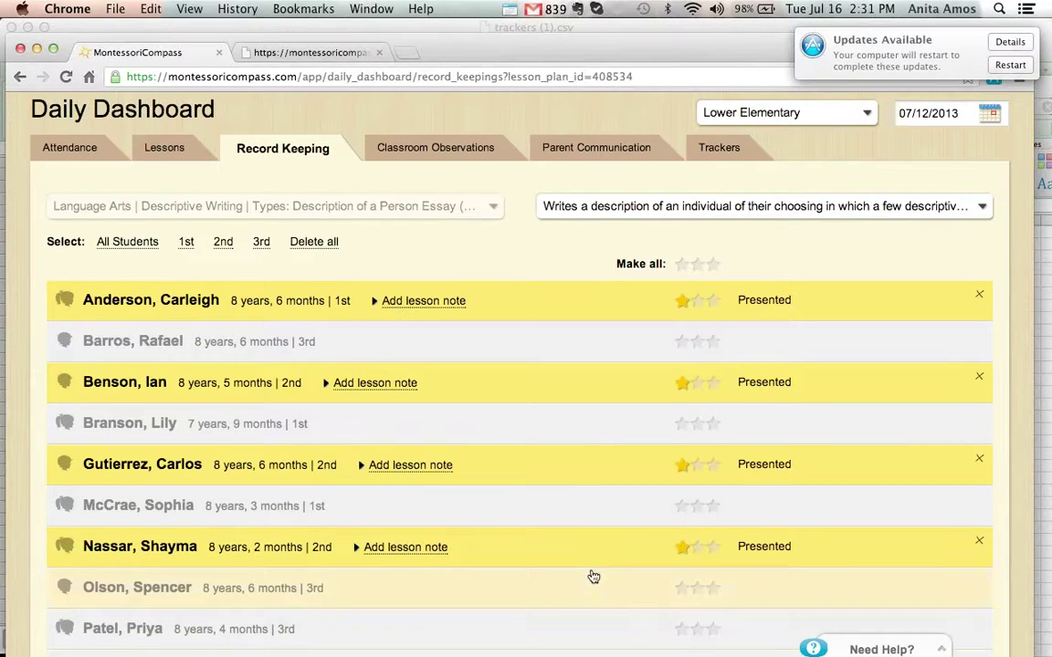
pyautogui.click(698, 266)
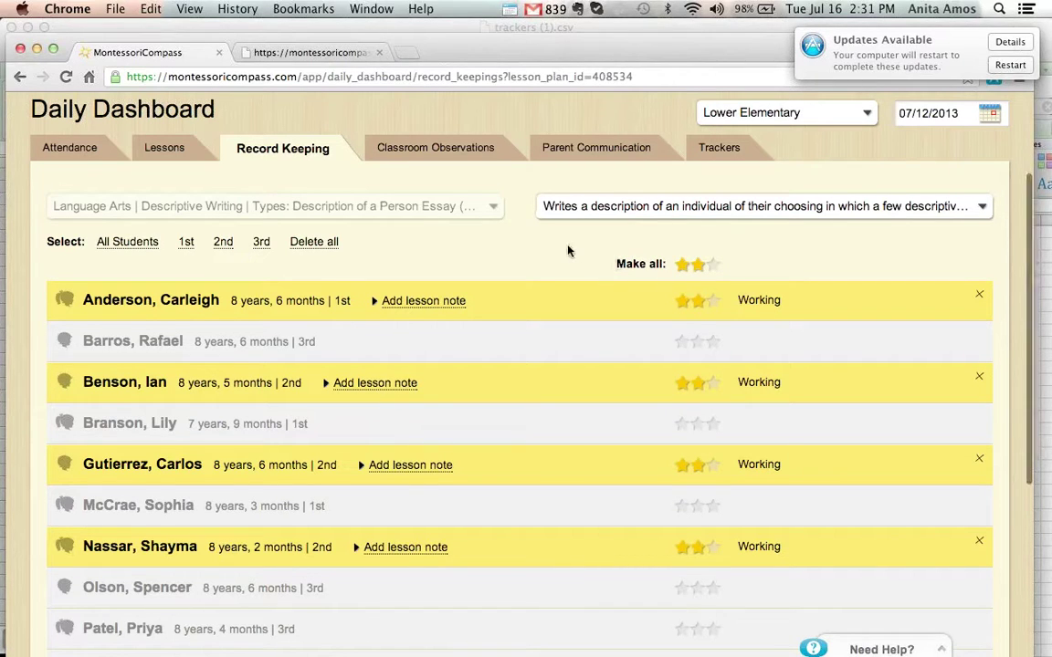
# Clear the Lower Elementary filter from the student list and open the first student's Records
pyautogui.scroll(3, 547, 238)
pyautogui.click(434, 163)
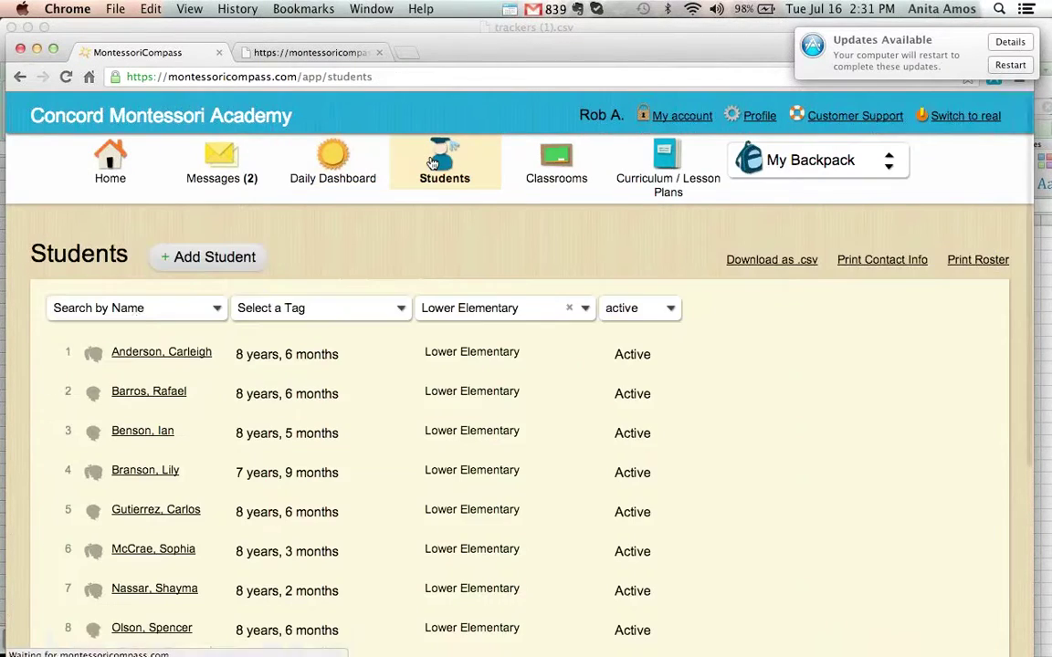
pyautogui.click(565, 312)
pyautogui.click(171, 356)
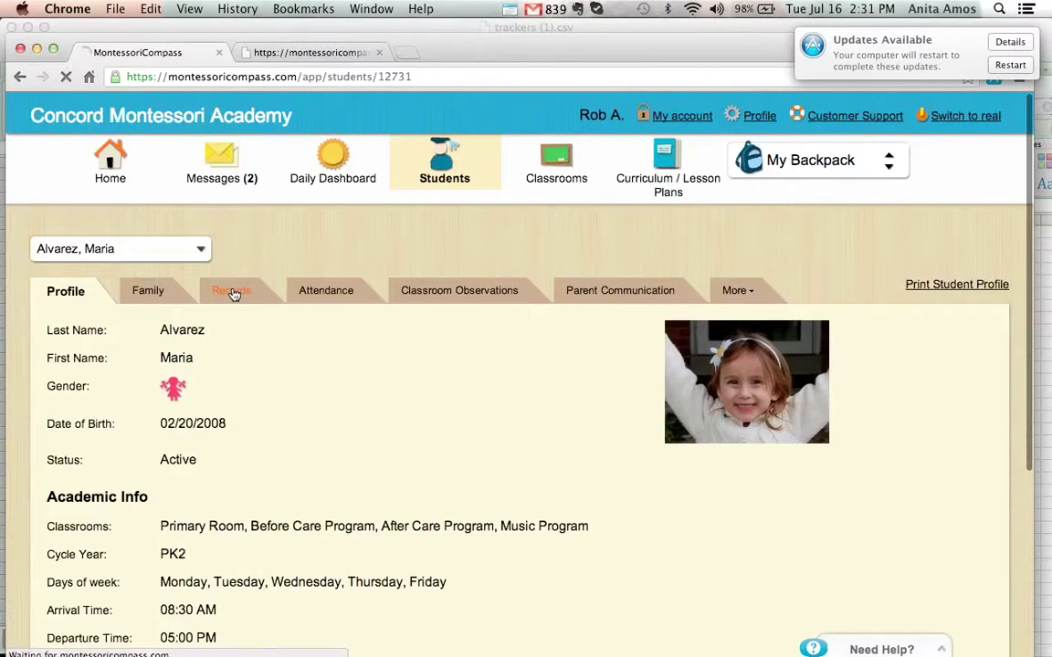
pyautogui.click(233, 291)
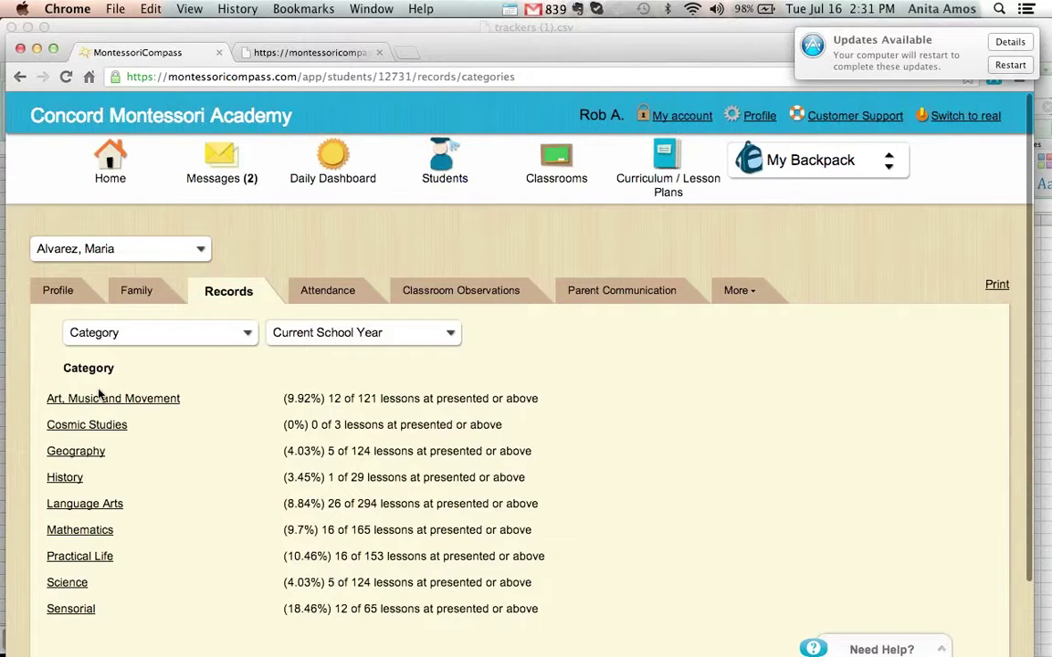
# Open the student's Language Arts records and view the lessons under Auditory Discrimination and Phonemic Awareness
pyautogui.scroll(-2, 101, 394)
pyautogui.click(101, 463)
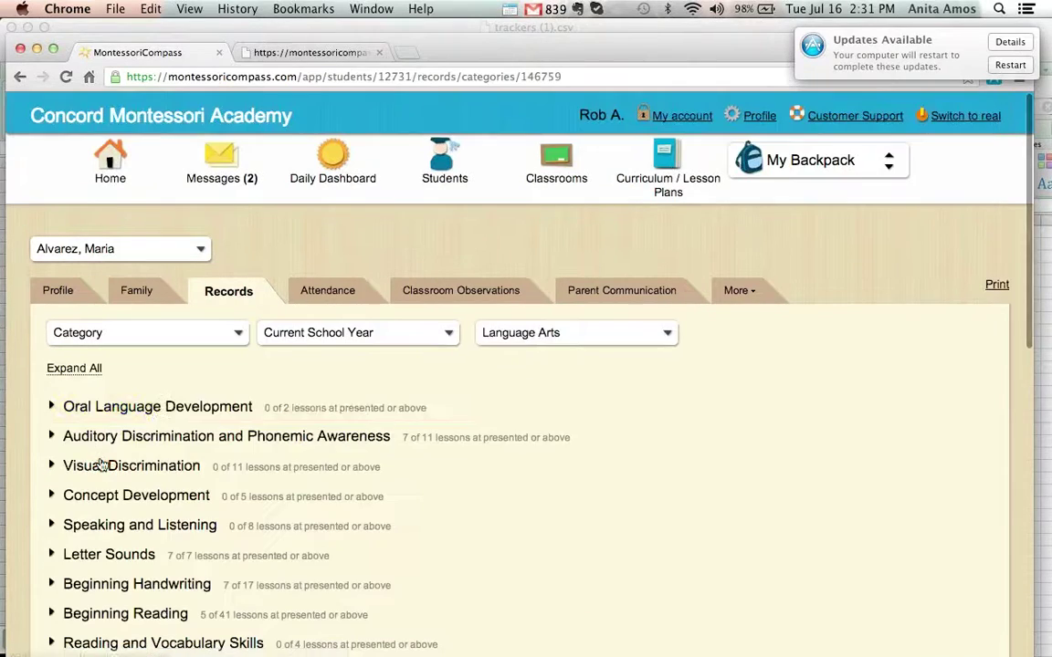
pyautogui.click(166, 439)
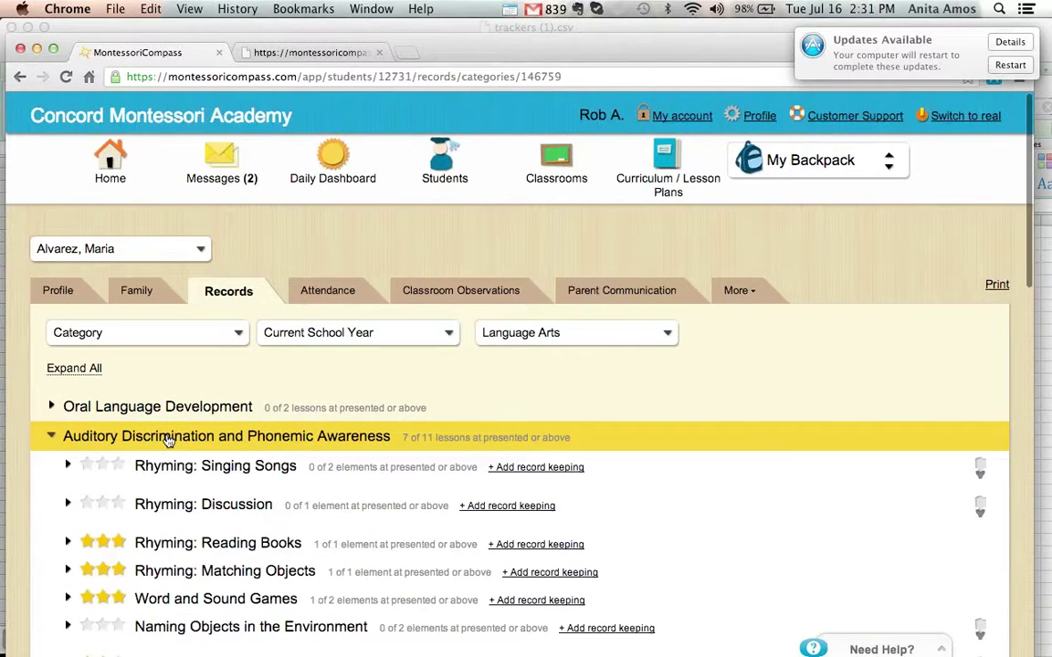
pyautogui.scroll(-1, 168, 441)
pyautogui.scroll(-10, 168, 441)
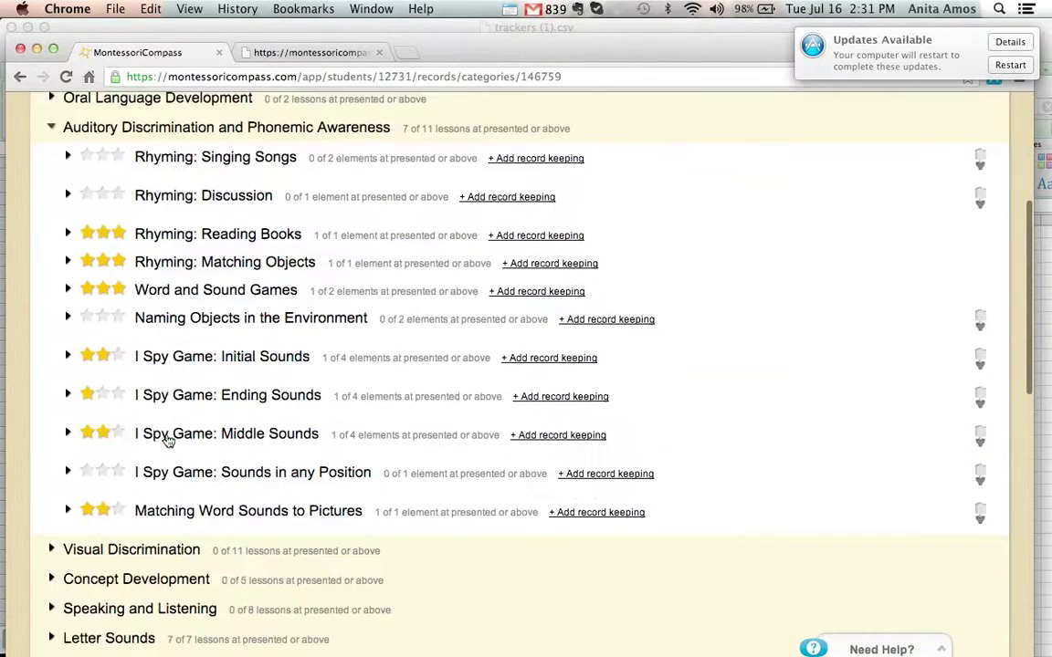
# Expand Visual Discrimination and Oral Language Development to review the student's progress on their lessons
pyautogui.click(96, 533)
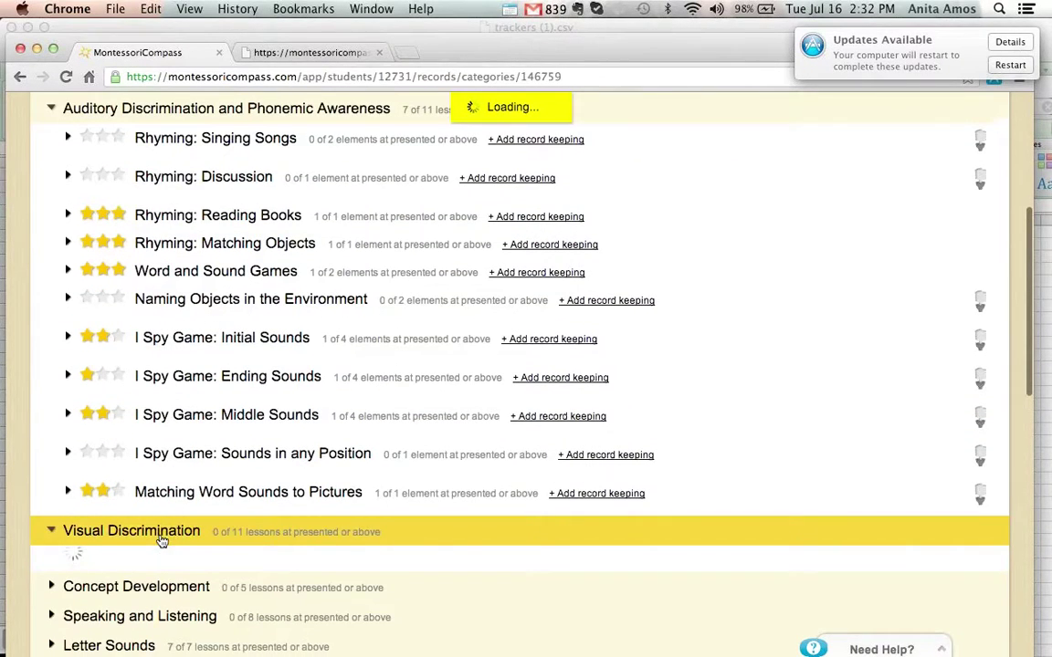
pyautogui.scroll(-10, 160, 541)
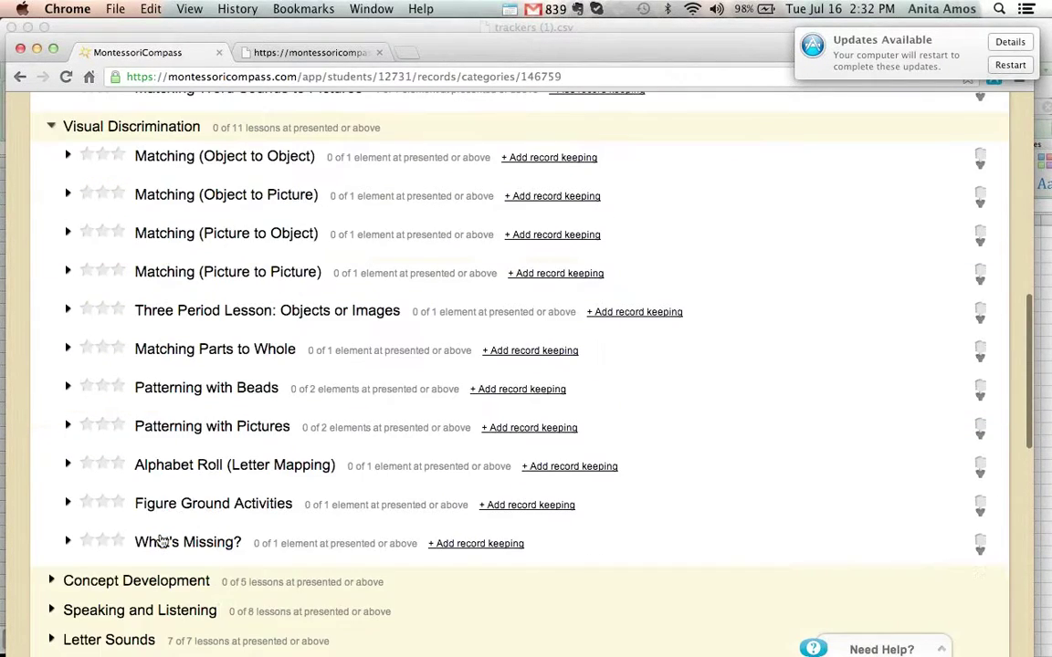
pyautogui.scroll(-1, 160, 542)
pyautogui.scroll(4, 160, 547)
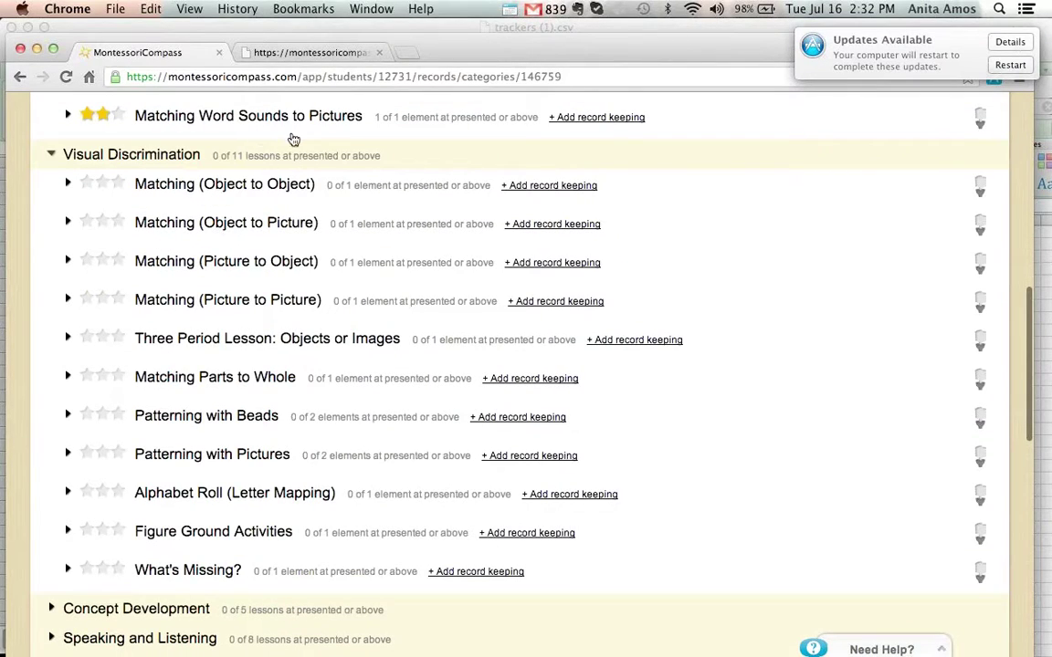
pyautogui.scroll(15, 293, 139)
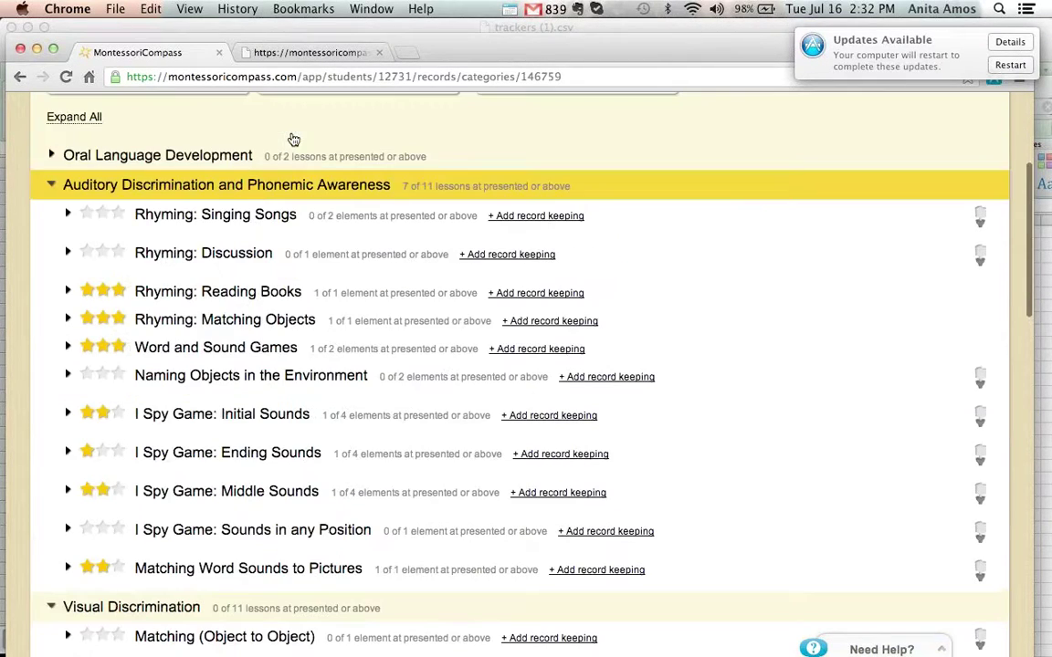
pyautogui.click(241, 286)
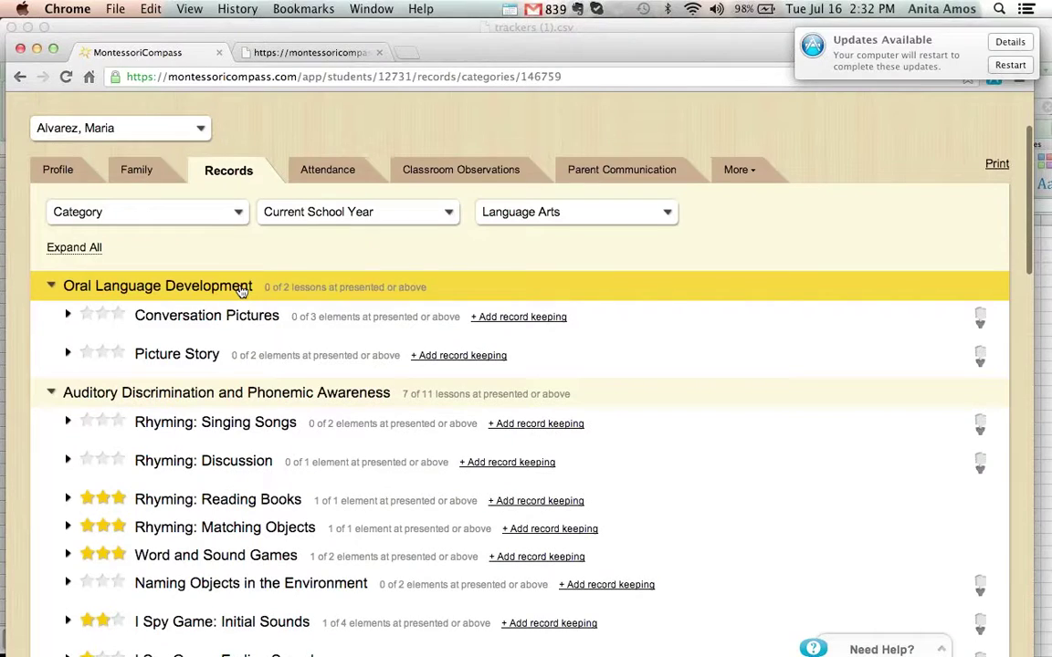
pyautogui.scroll(-6, 240, 290)
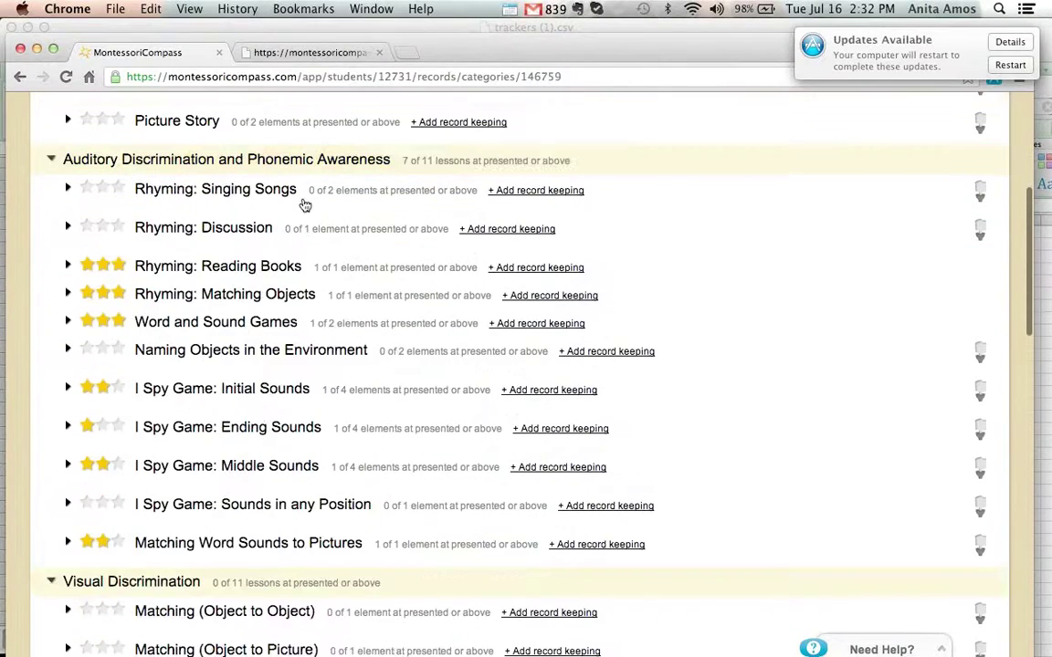
# View the record keeping form and date calendar for Rhyming: Singing Songs without saving, and collapse Auditory Discrimination and Phonemic Awareness
pyautogui.click(515, 191)
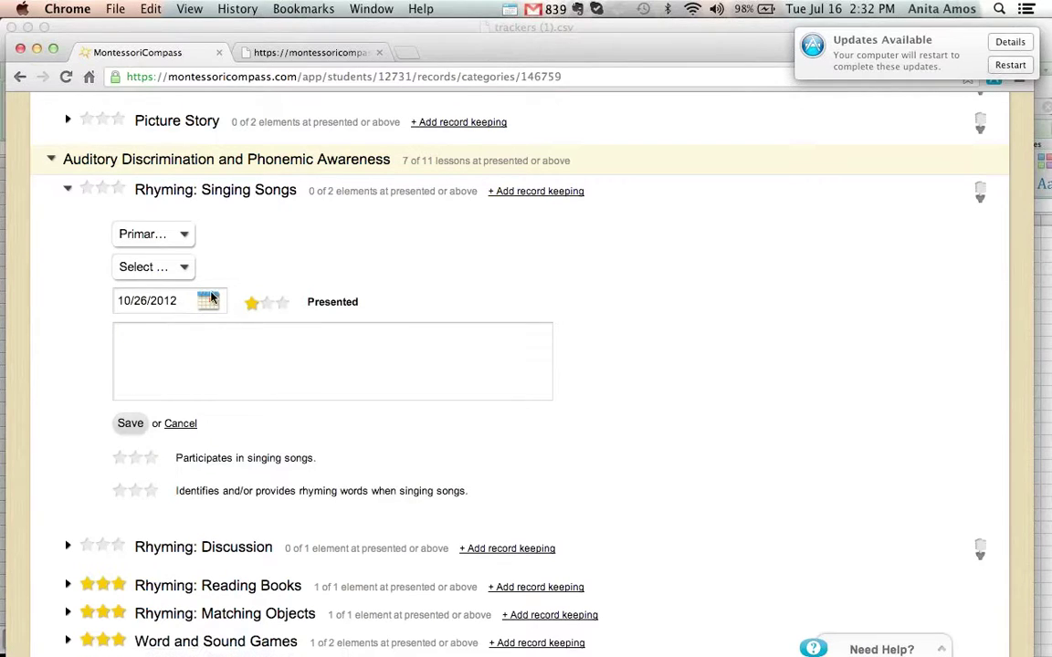
pyautogui.click(209, 300)
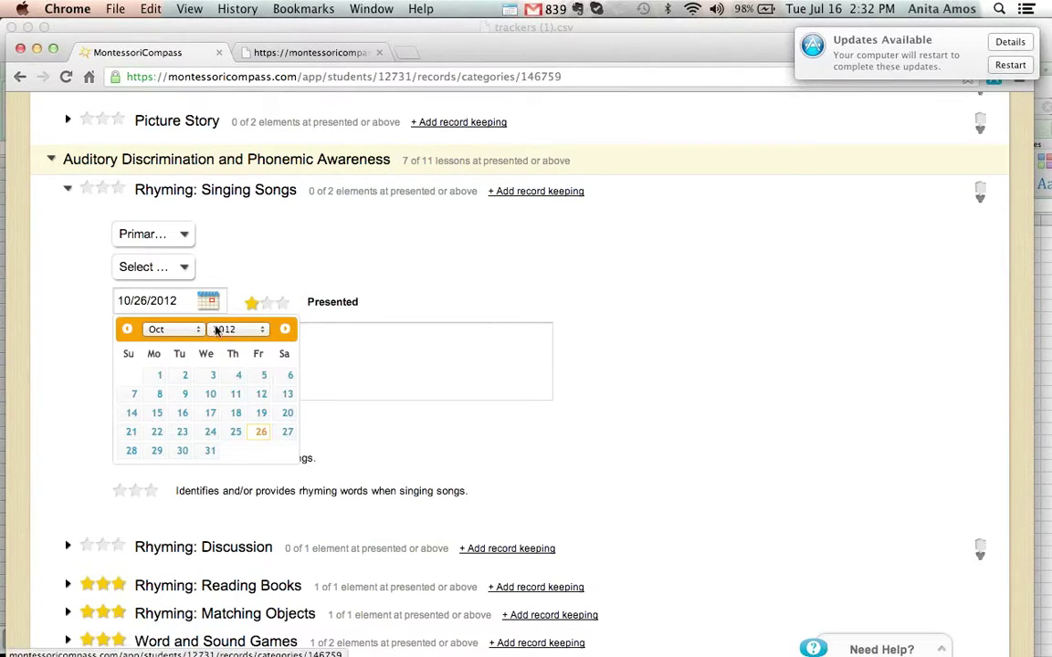
pyautogui.click(260, 268)
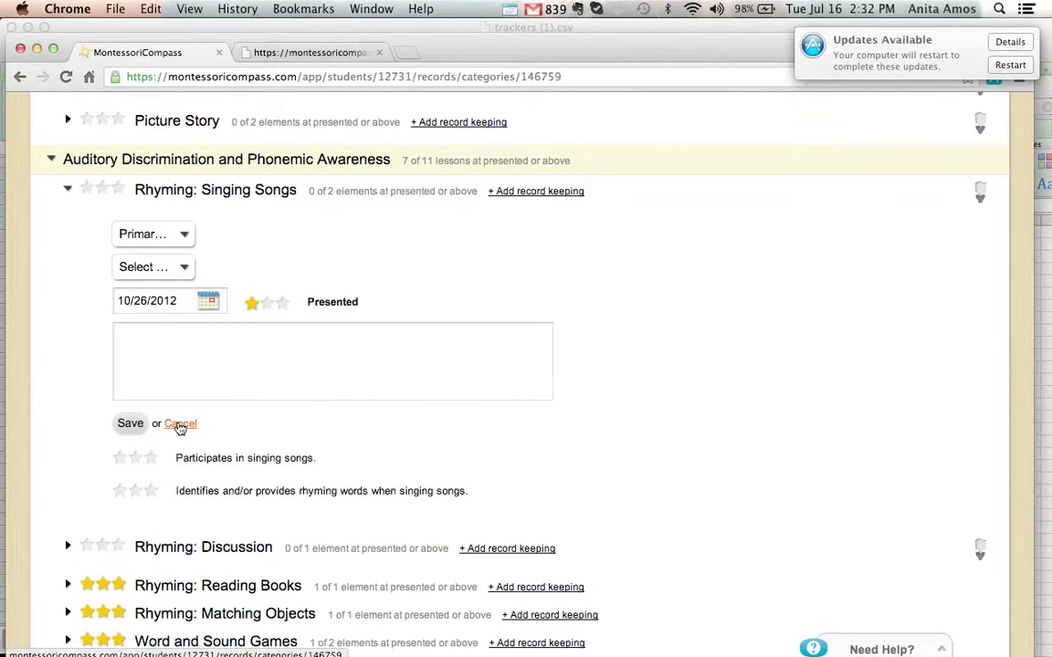
pyautogui.click(180, 424)
pyautogui.click(260, 162)
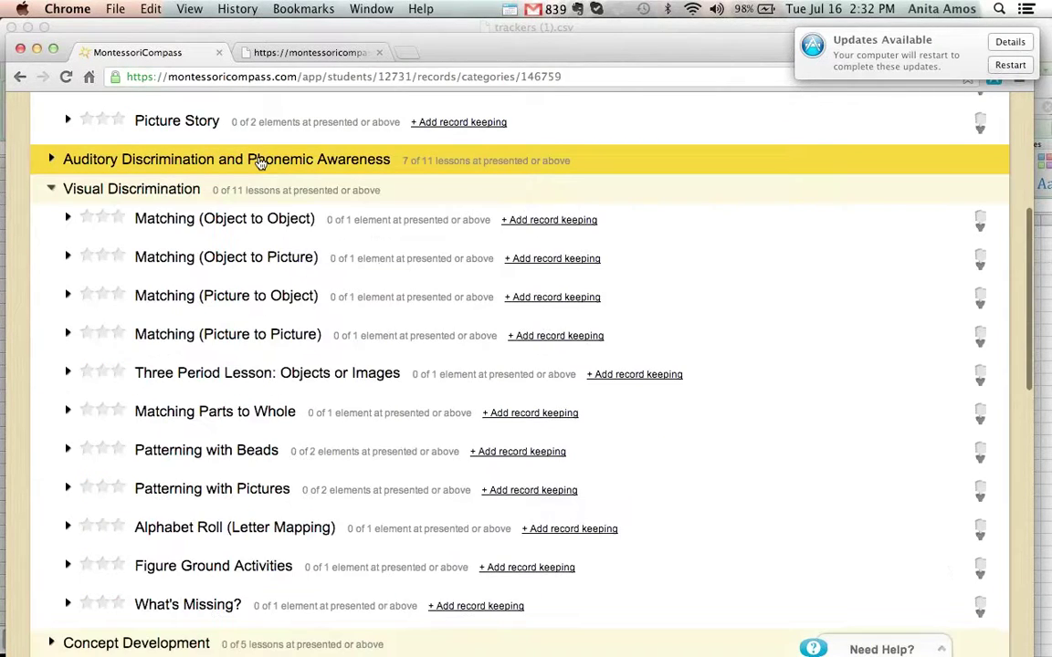
# View the list of other students available from the Records page and close it without switching student
pyautogui.scroll(5, 273, 274)
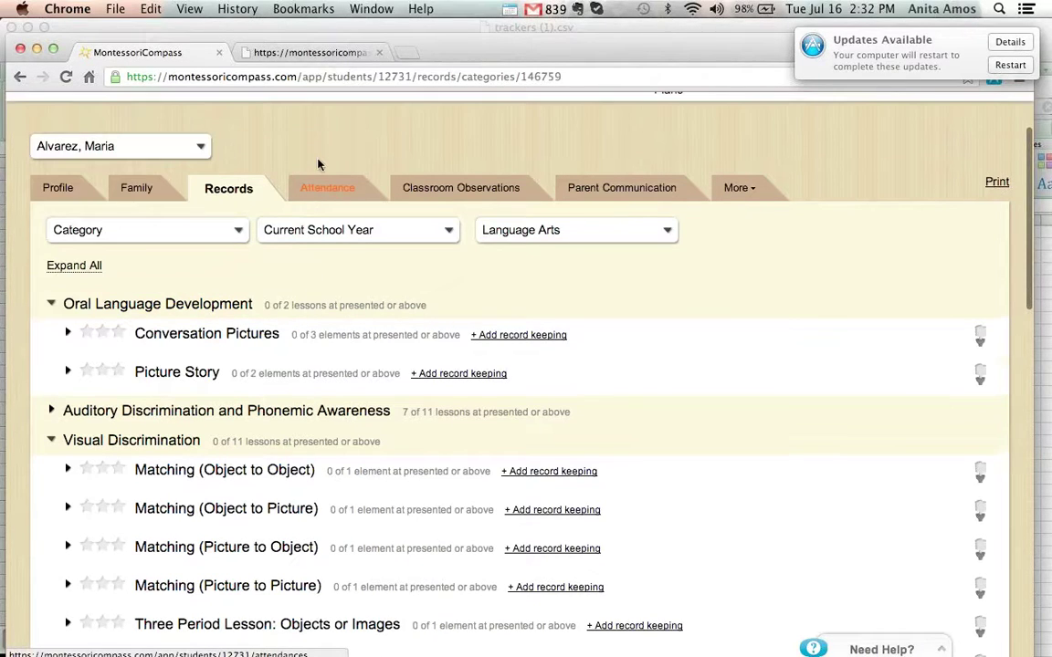
pyautogui.scroll(3, 141, 243)
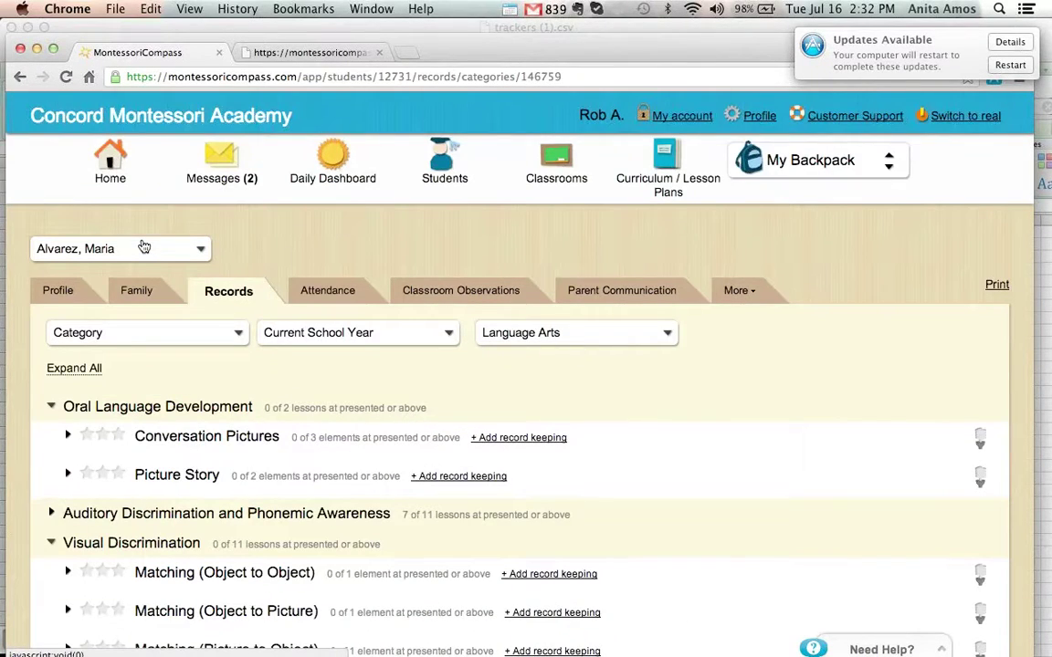
pyautogui.click(158, 254)
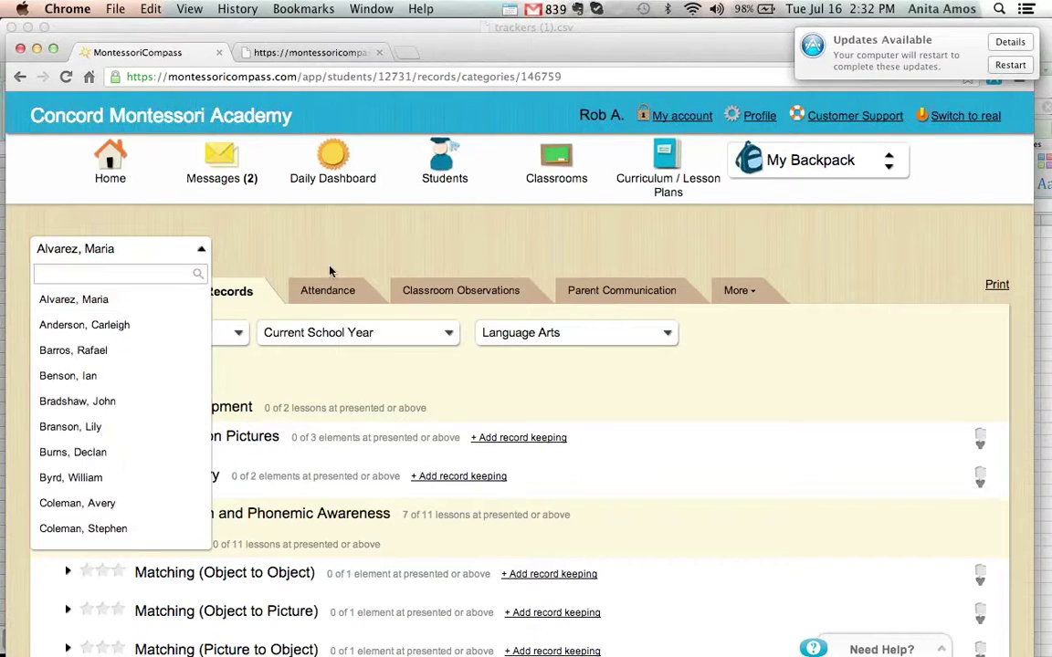
pyautogui.click(403, 259)
# Find Red and Blue Number Rods: 1 to 10 under Mathematics, Decimal System: 0 to 10, in the curriculum and open a new lesson plan for it
pyautogui.click(655, 182)
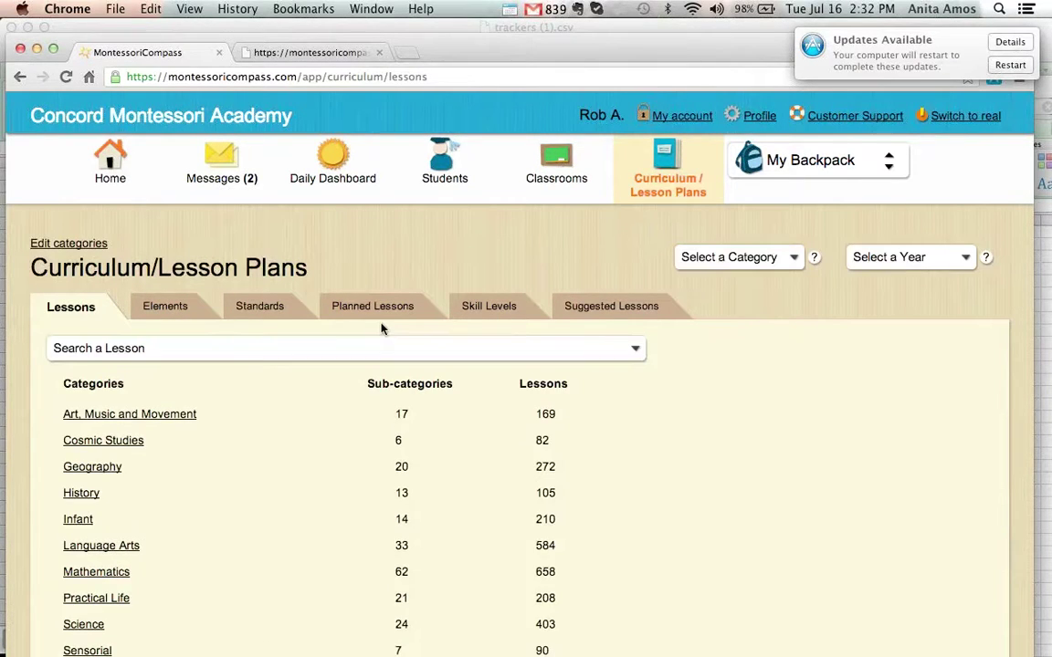
pyautogui.scroll(-3, 383, 329)
pyautogui.click(96, 422)
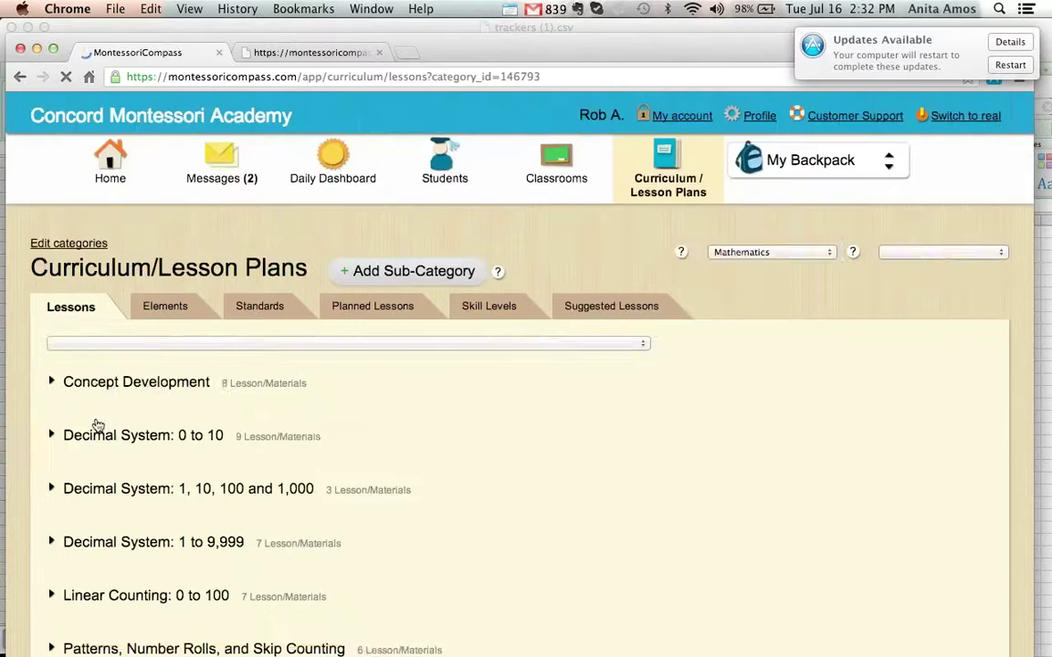
pyautogui.click(199, 449)
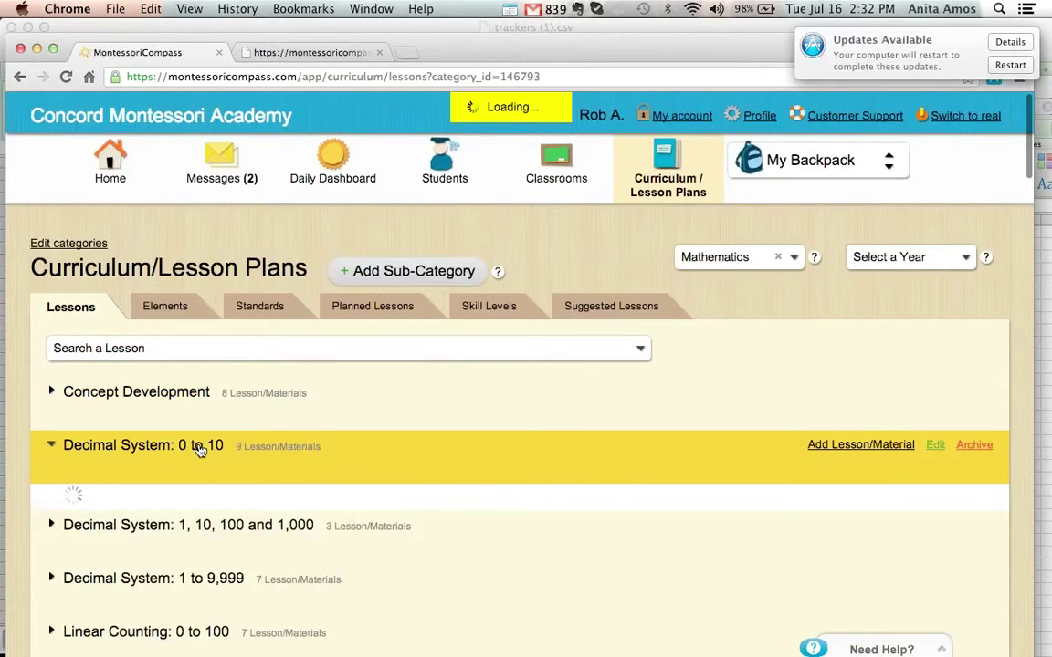
pyautogui.scroll(-3, 199, 447)
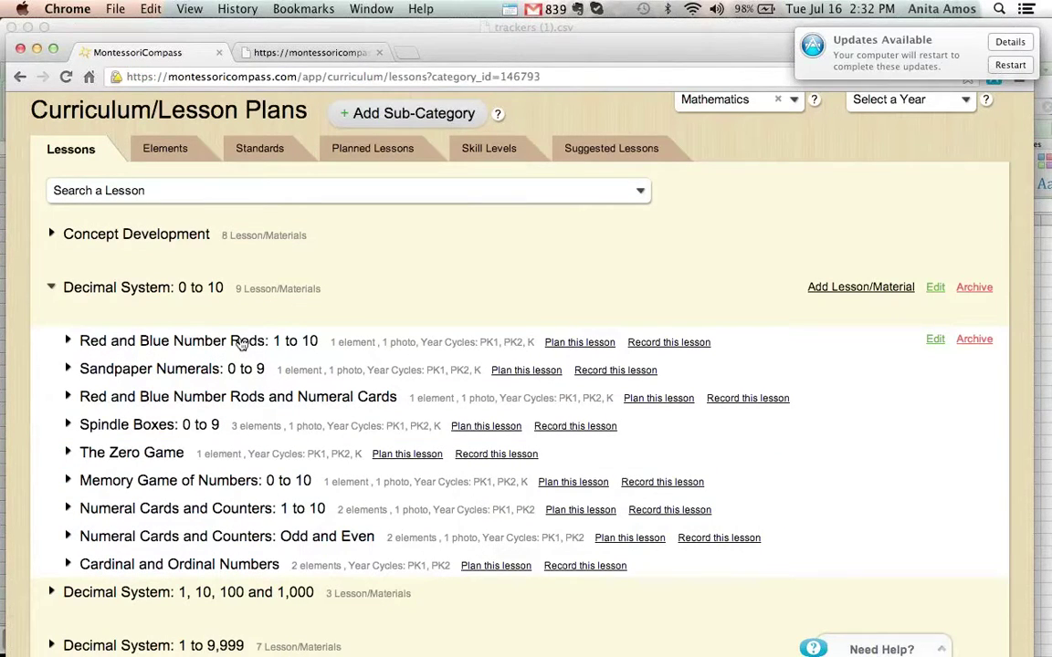
pyautogui.click(579, 344)
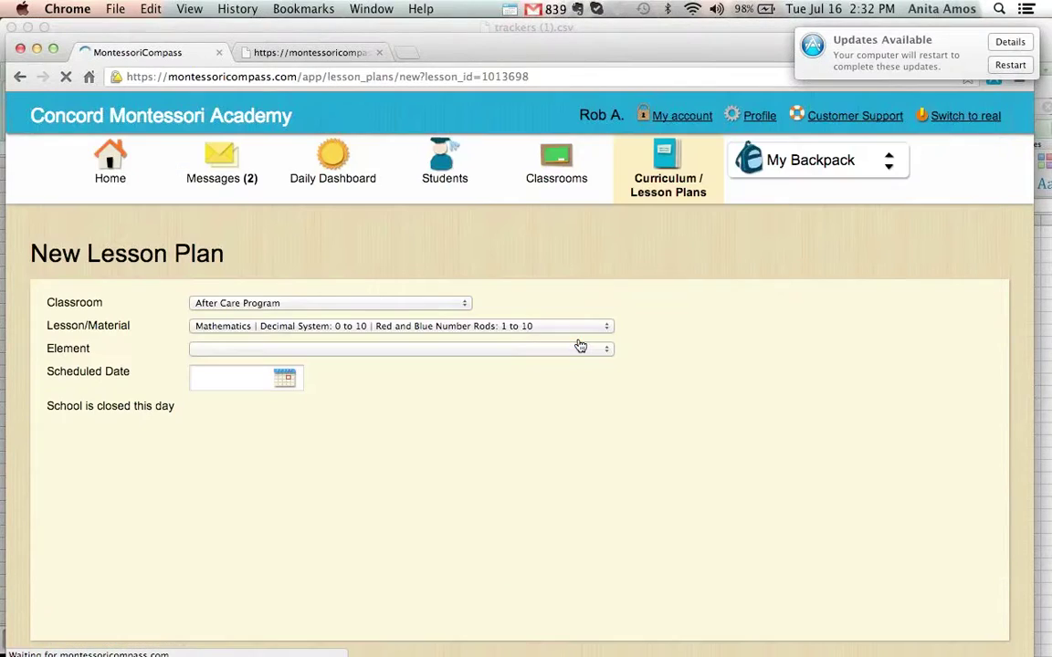
# Return to the curriculum, search the lessons for "red and blue number" and open Red and Blue Number Rods: 1 to 10
pyautogui.click(18, 77)
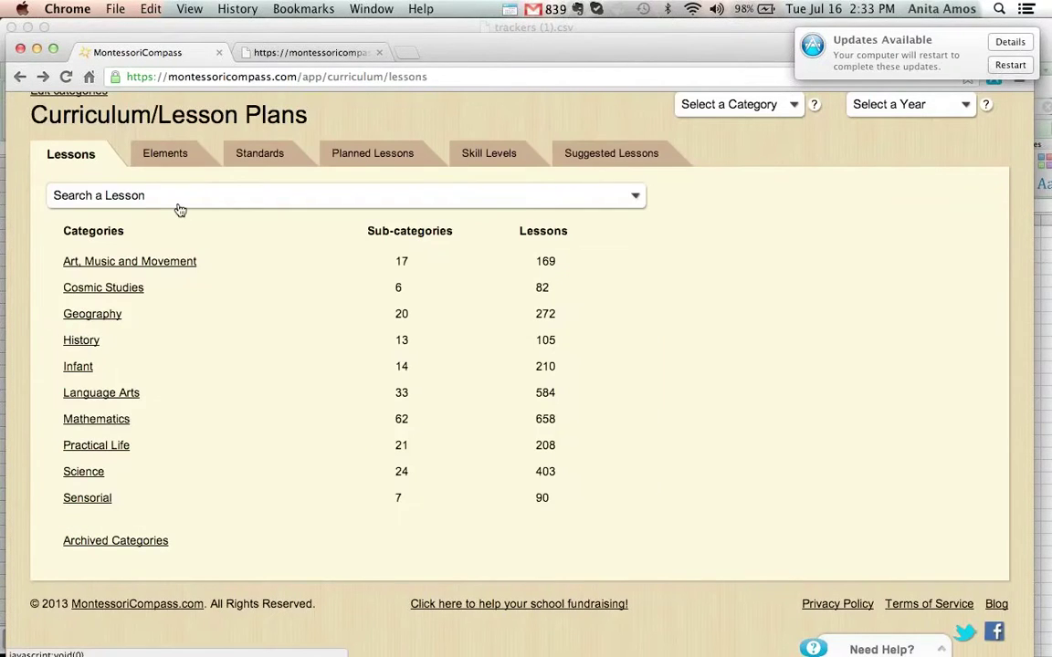
pyautogui.click(180, 200)
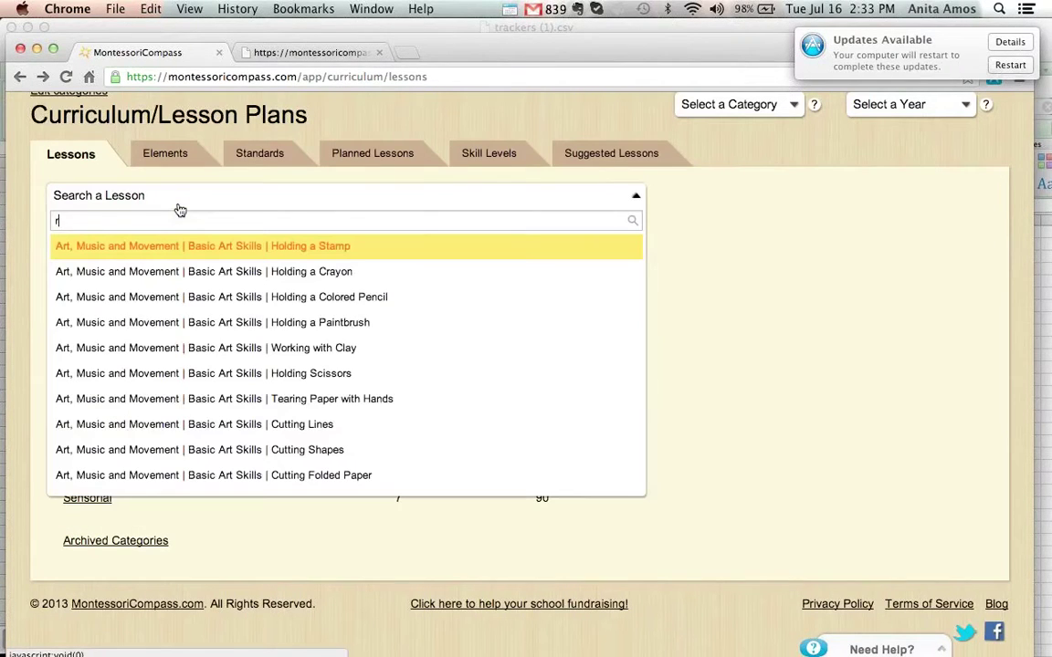
pyautogui.write('red and bl')
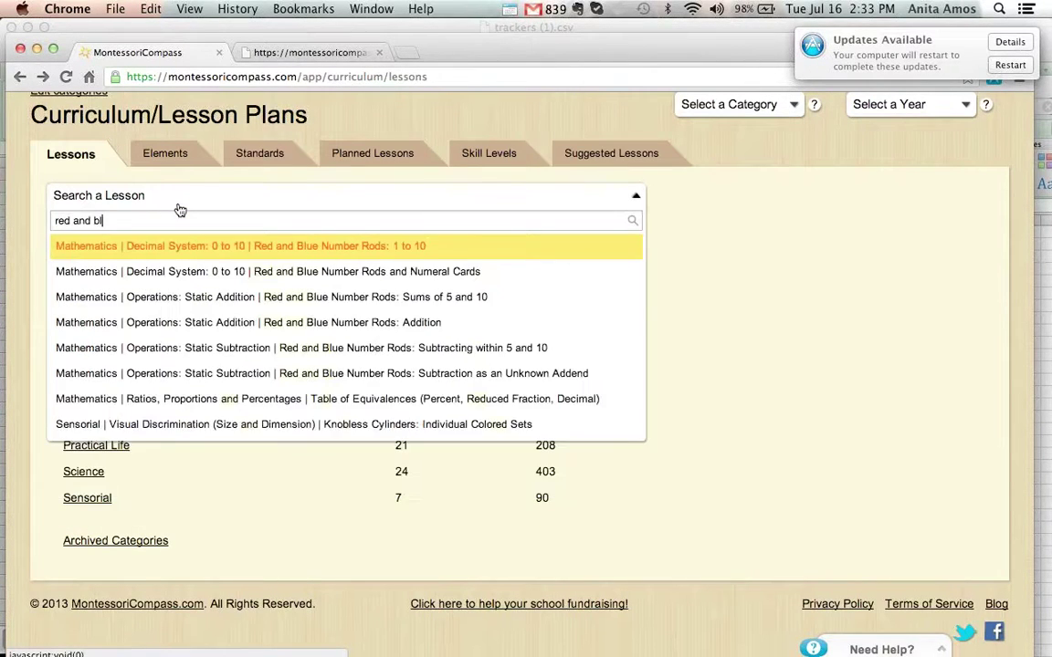
pyautogui.write('ue number')
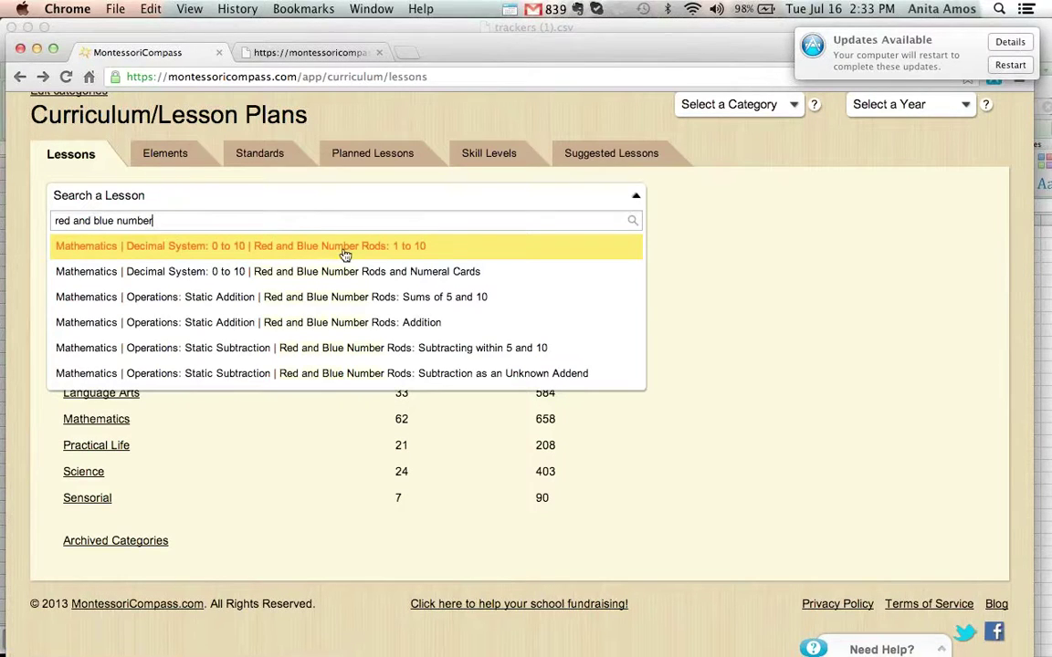
pyautogui.click(345, 247)
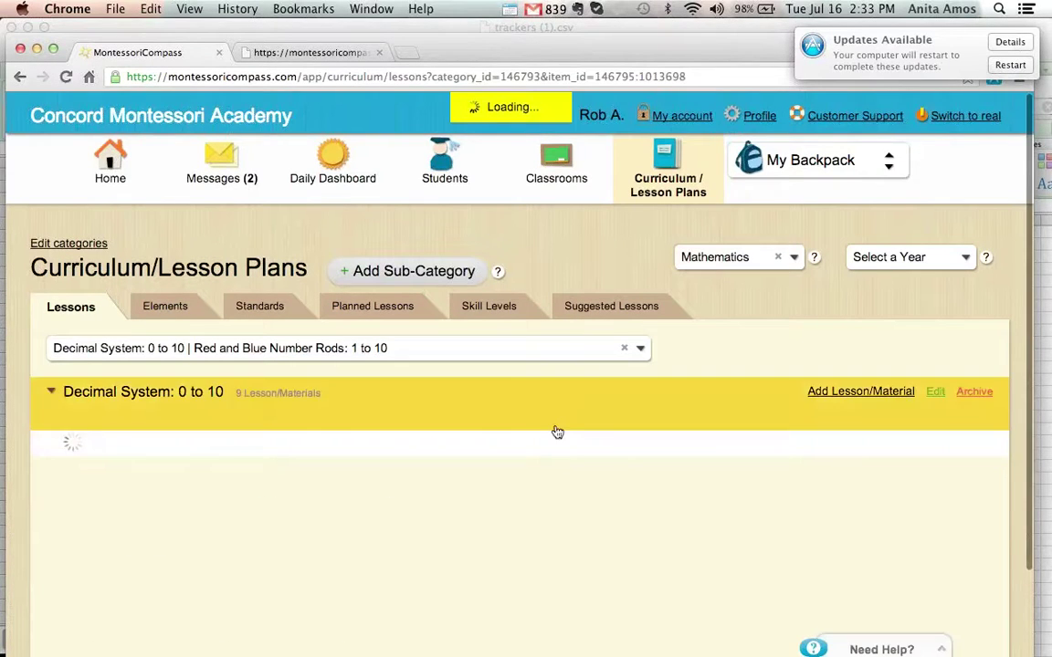
# Open record keeping for the lesson and select the element "Counts to 10 by units using the Red and Blue Number Rods."
pyautogui.click(670, 449)
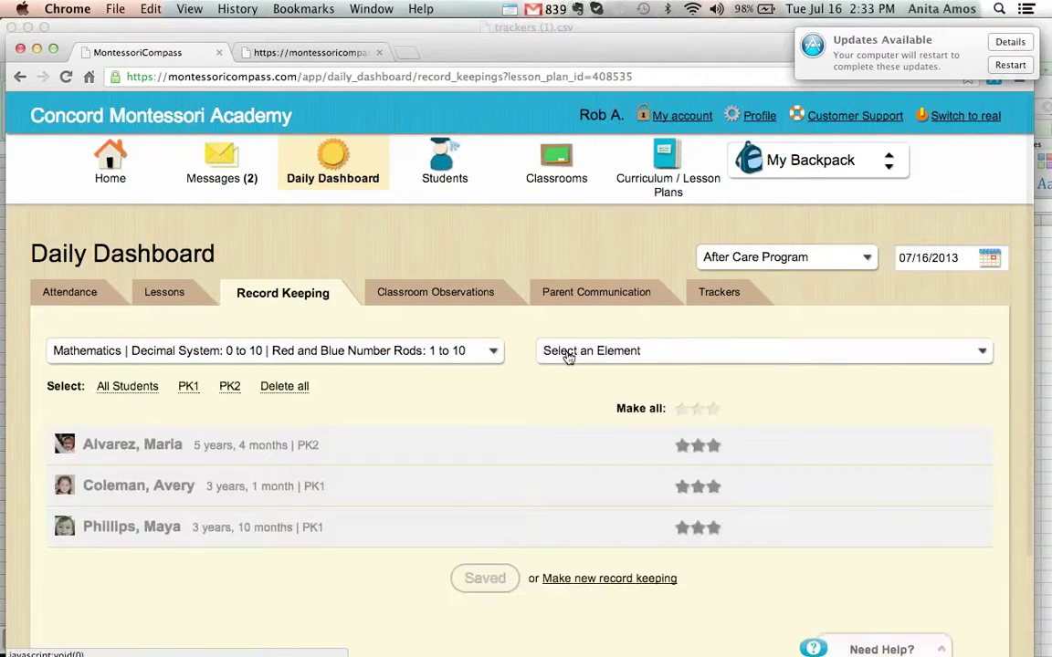
pyautogui.click(567, 356)
pyautogui.click(557, 399)
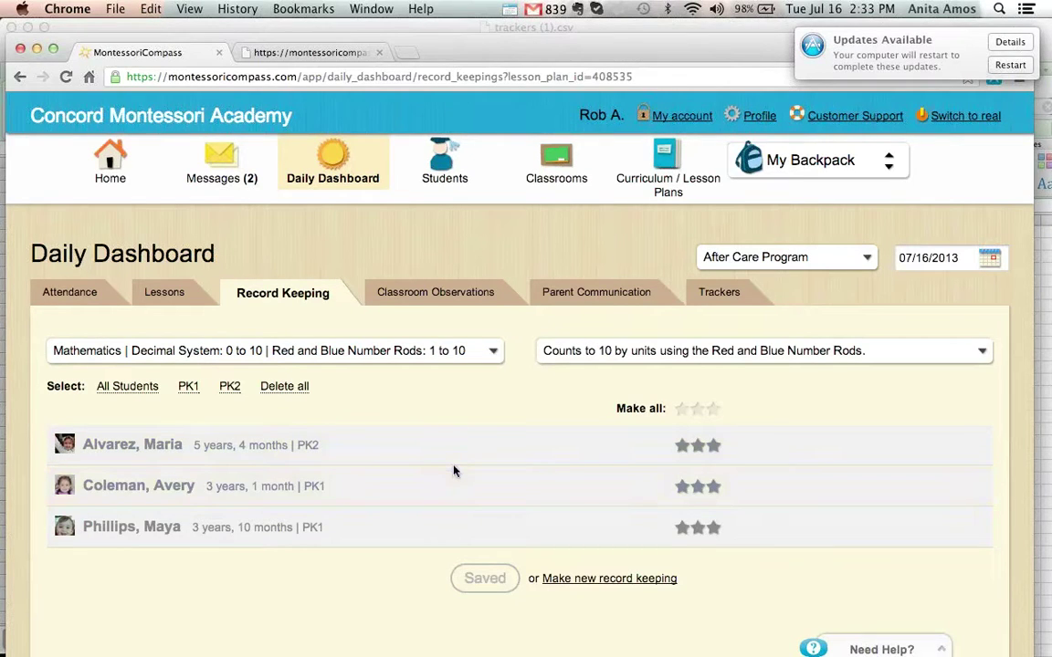
pyautogui.click(756, 259)
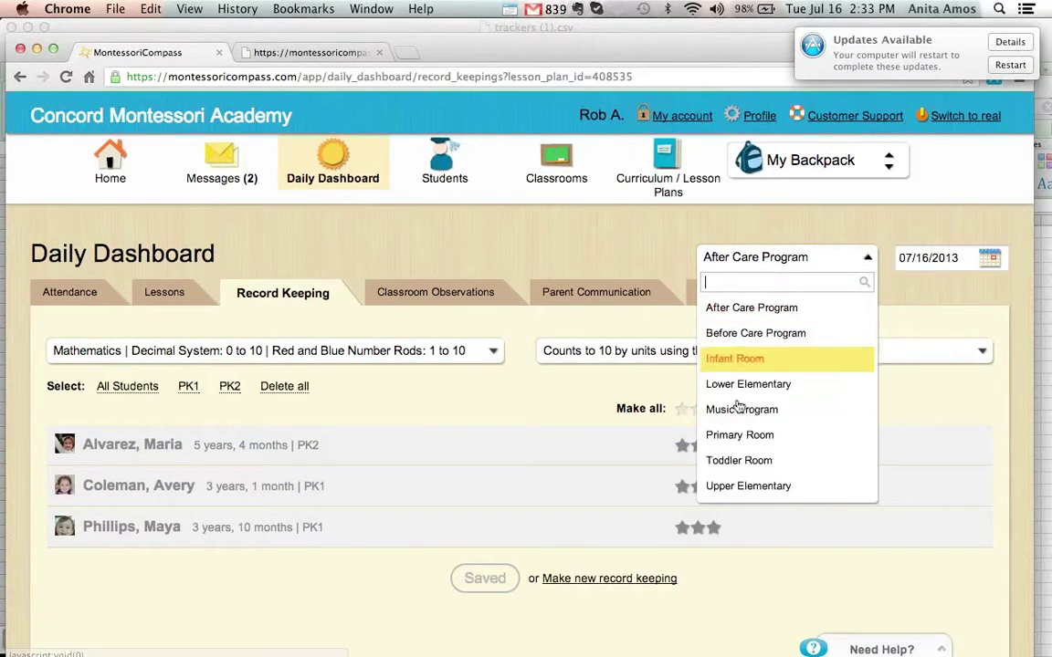
pyautogui.click(581, 232)
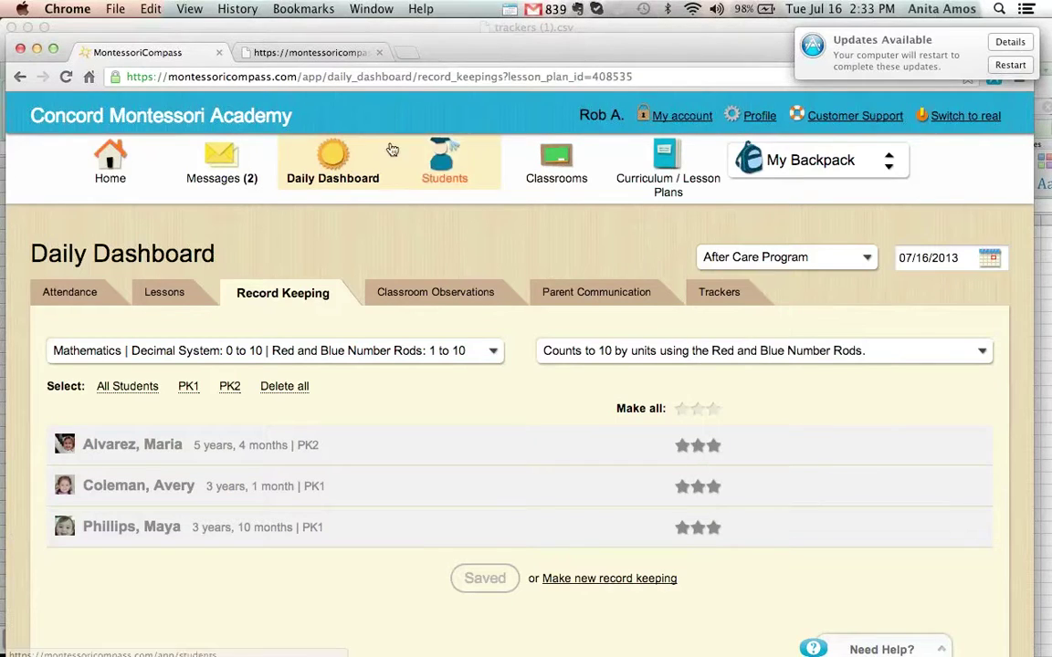
# View the Daily Dashboard attendance, the account's profile and its password change form without entering anything
pyautogui.click(334, 162)
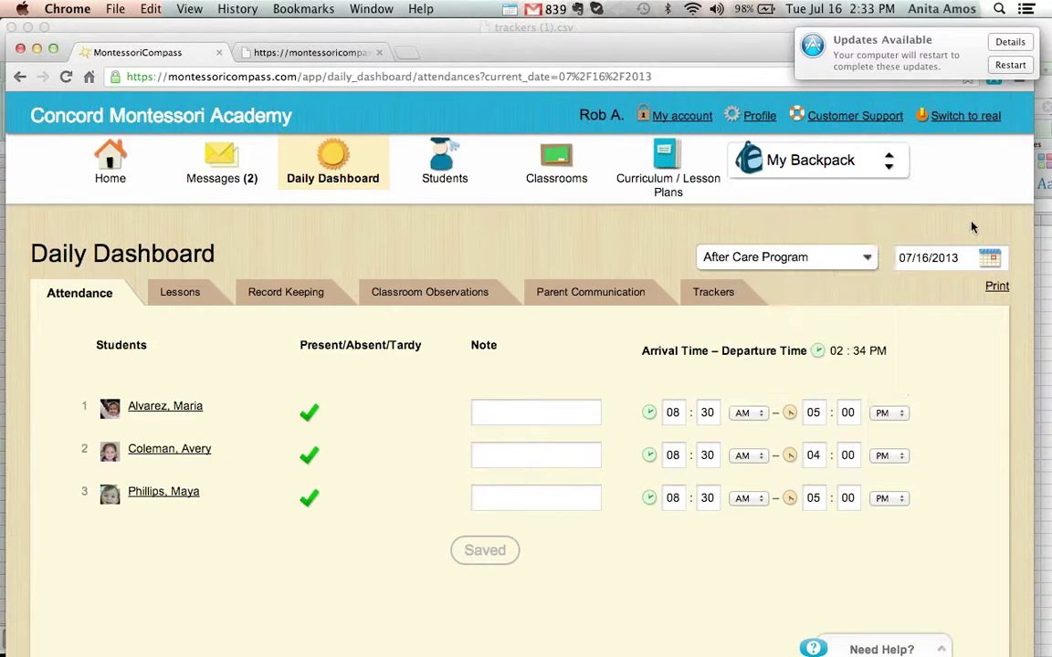
pyautogui.click(749, 118)
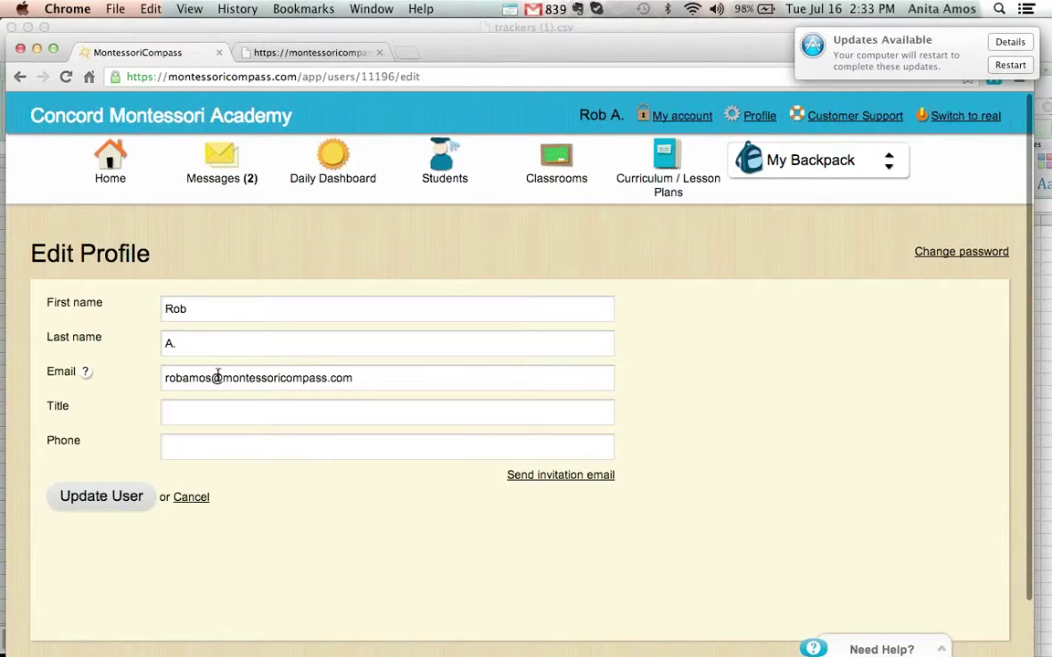
pyautogui.click(955, 260)
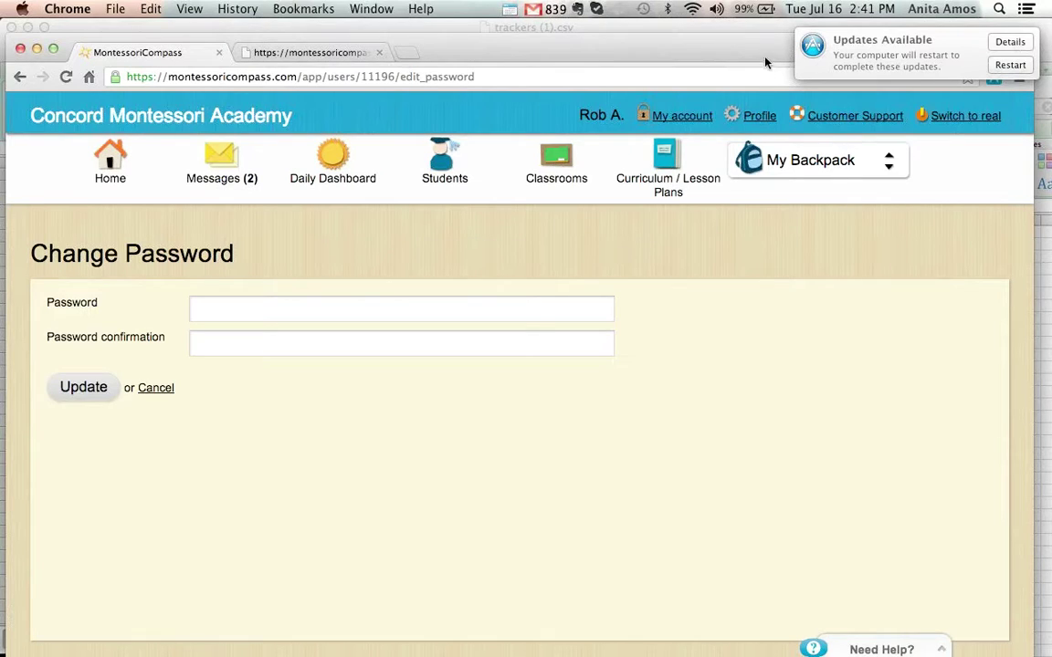
# Open the Communication Center and go to its Messaging settings
pyautogui.click(810, 161)
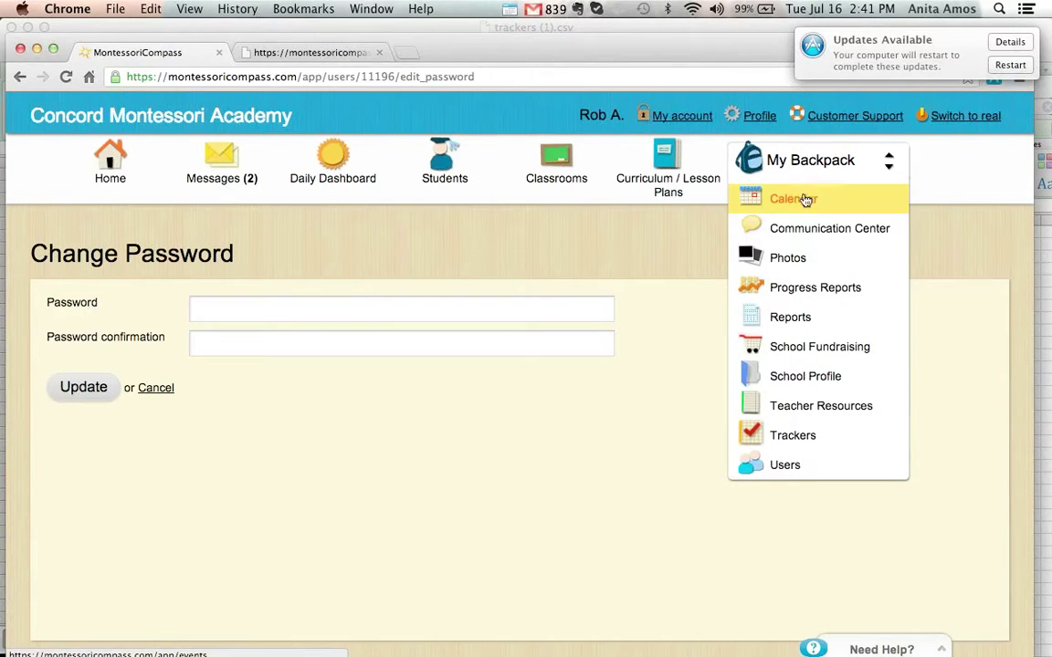
pyautogui.click(819, 235)
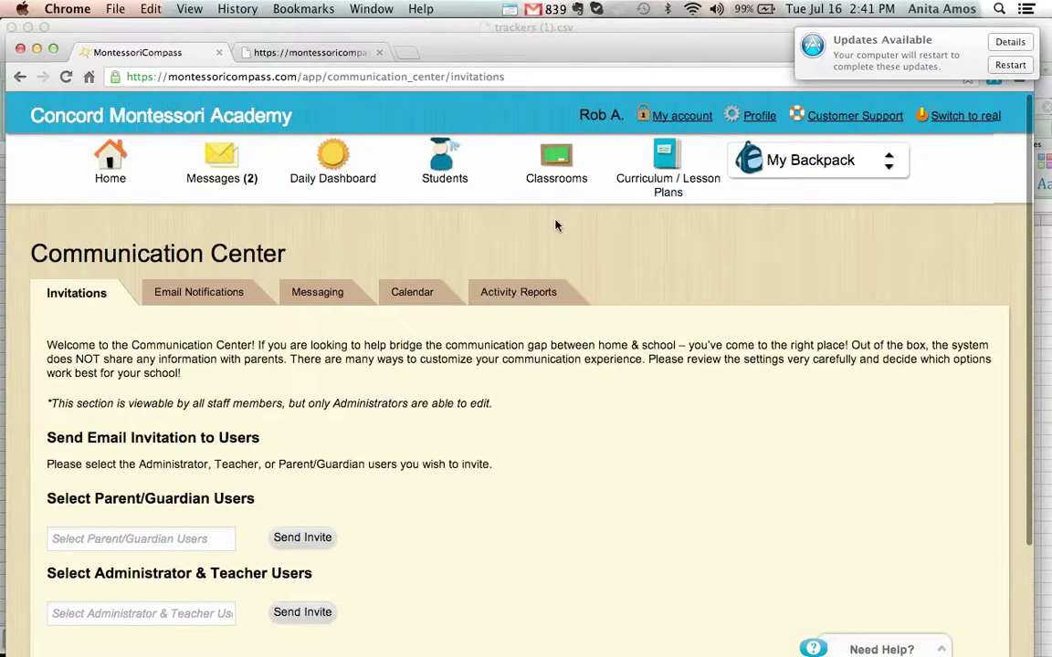
pyautogui.scroll(-3, 555, 225)
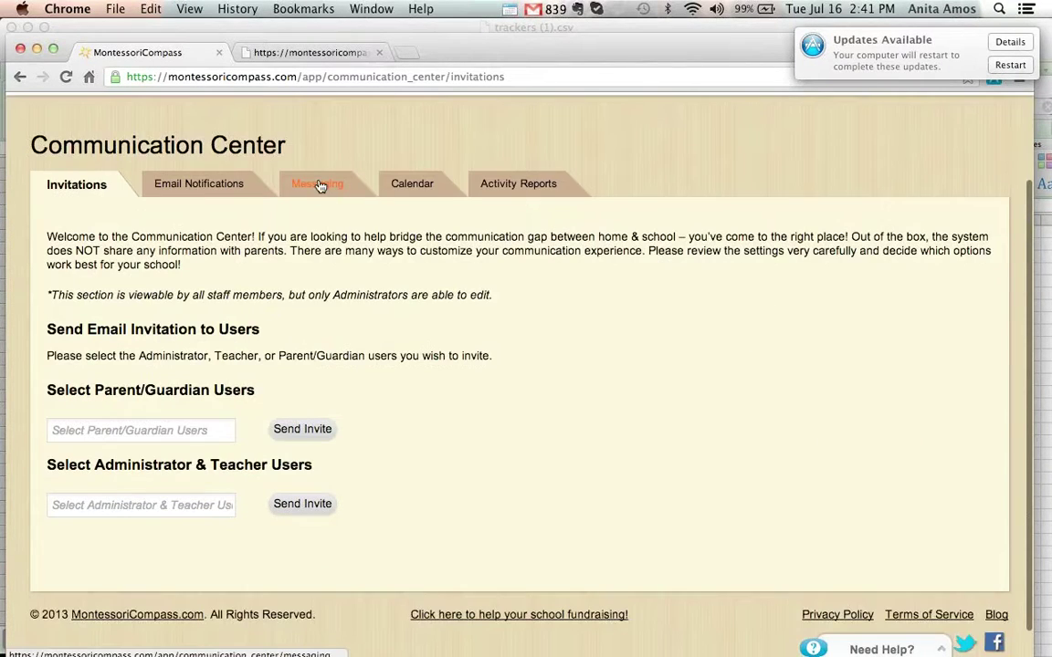
pyautogui.click(319, 185)
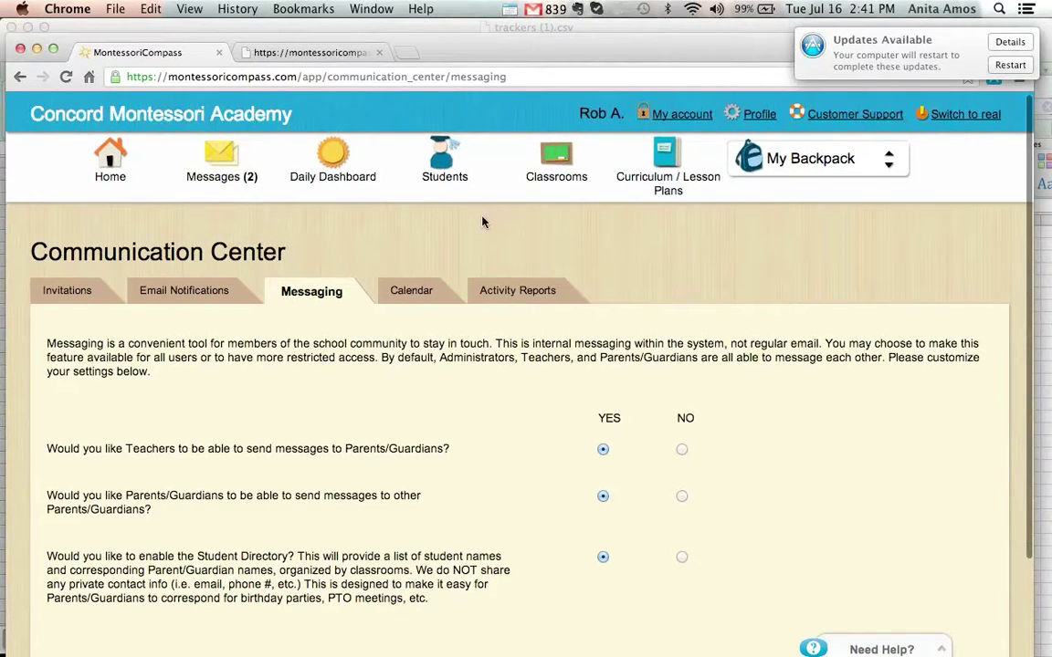
# Review the messaging introduction and the options for teacher messages, parent-to-parent messages and the Student Directory
pyautogui.scroll(-3, 483, 222)
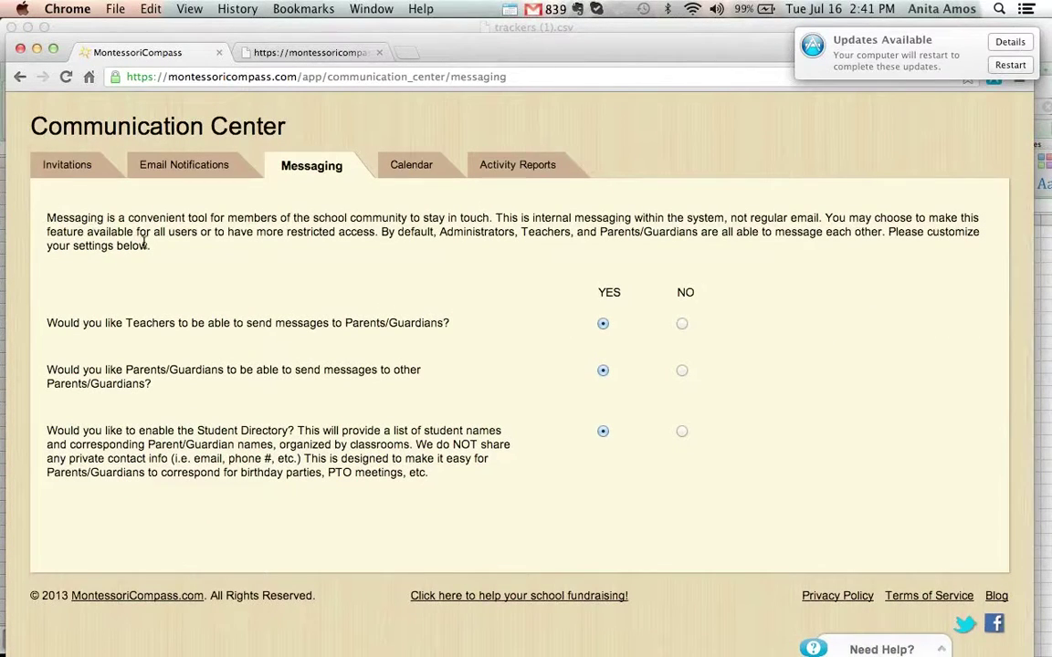
pyautogui.moveTo(47, 217); pyautogui.dragTo(391, 415)
pyautogui.click(392, 415)
pyautogui.moveTo(121, 323); pyautogui.dragTo(448, 317)
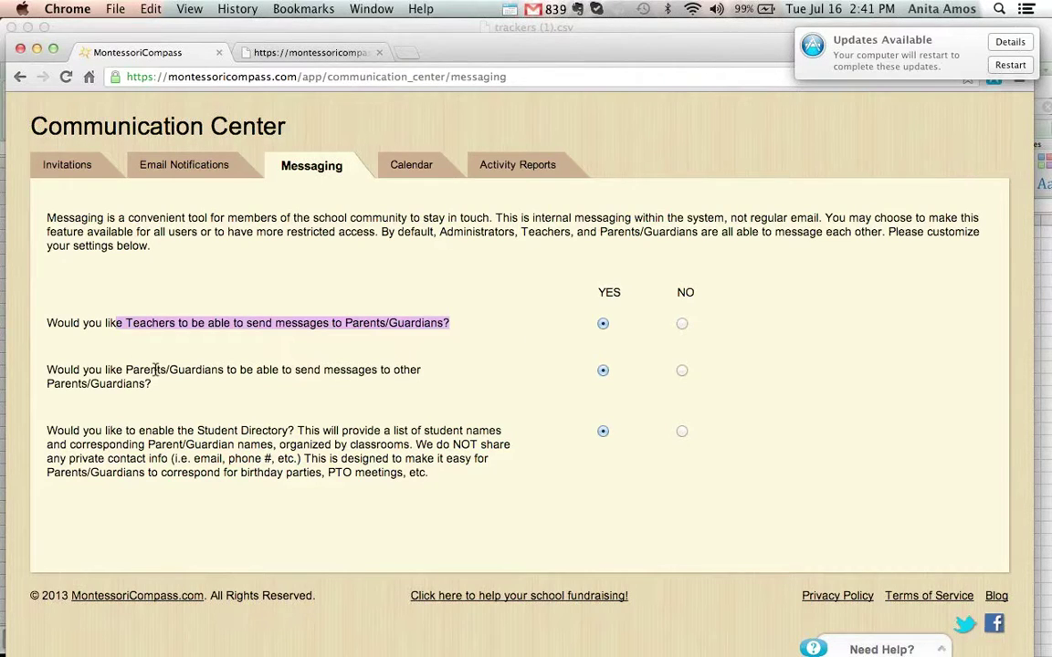
pyautogui.moveTo(155, 369); pyautogui.dragTo(437, 366)
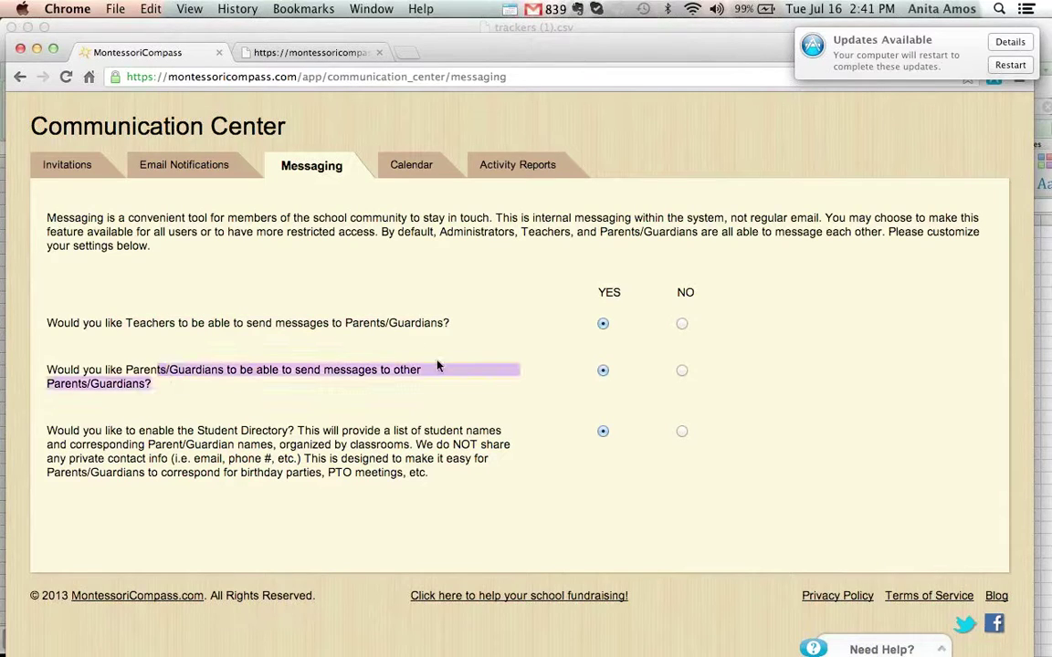
pyautogui.click(85, 435)
pyautogui.moveTo(85, 435); pyautogui.dragTo(432, 472)
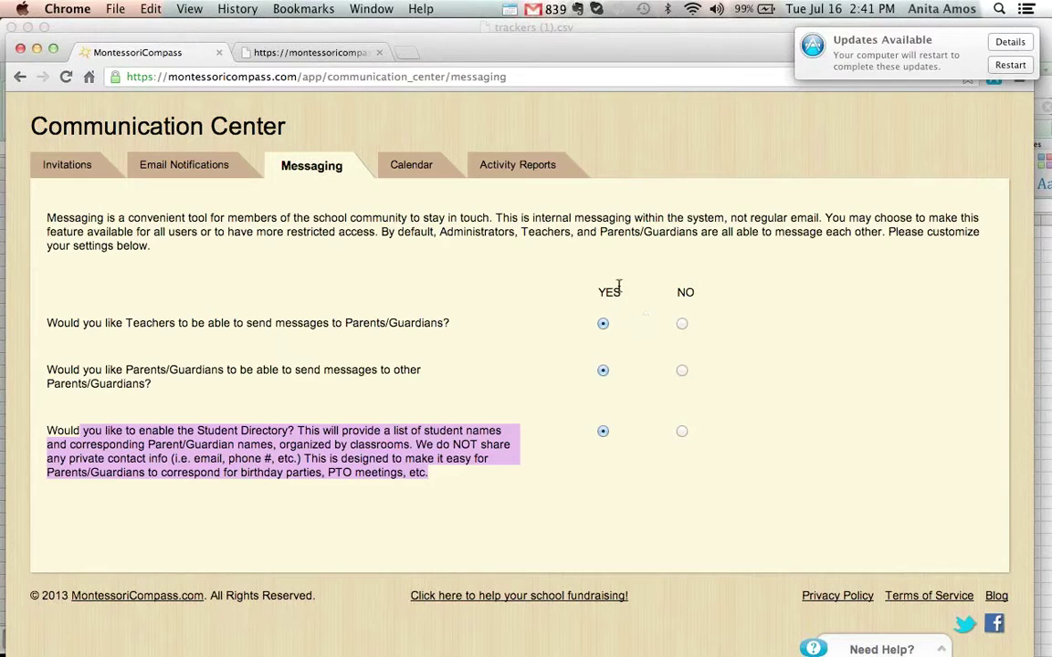
pyautogui.scroll(-1, 559, 254)
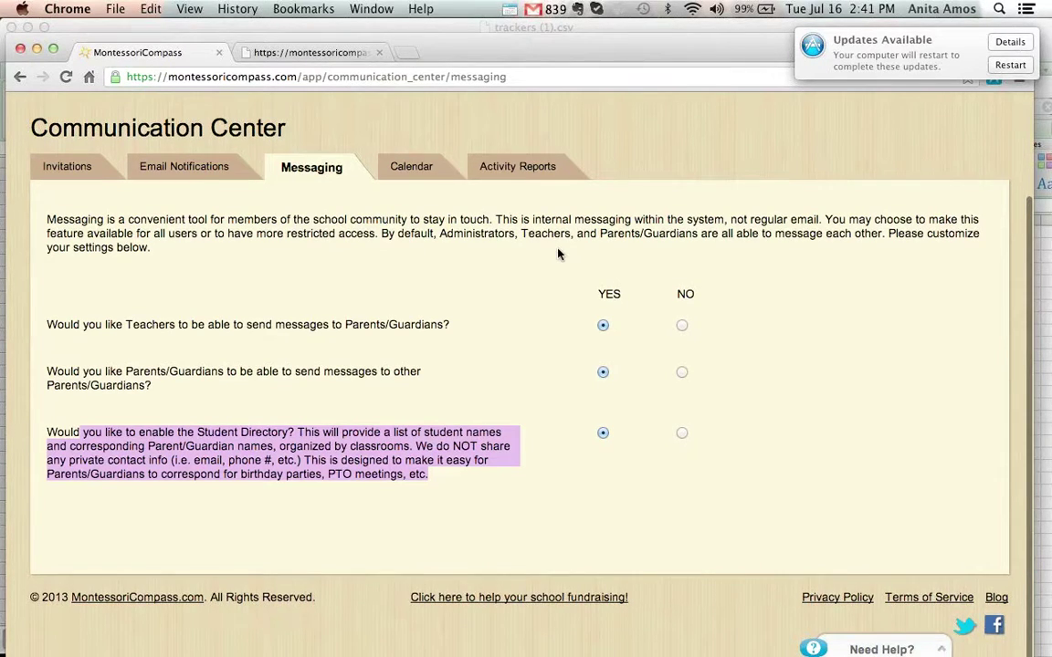
pyautogui.scroll(3, 559, 254)
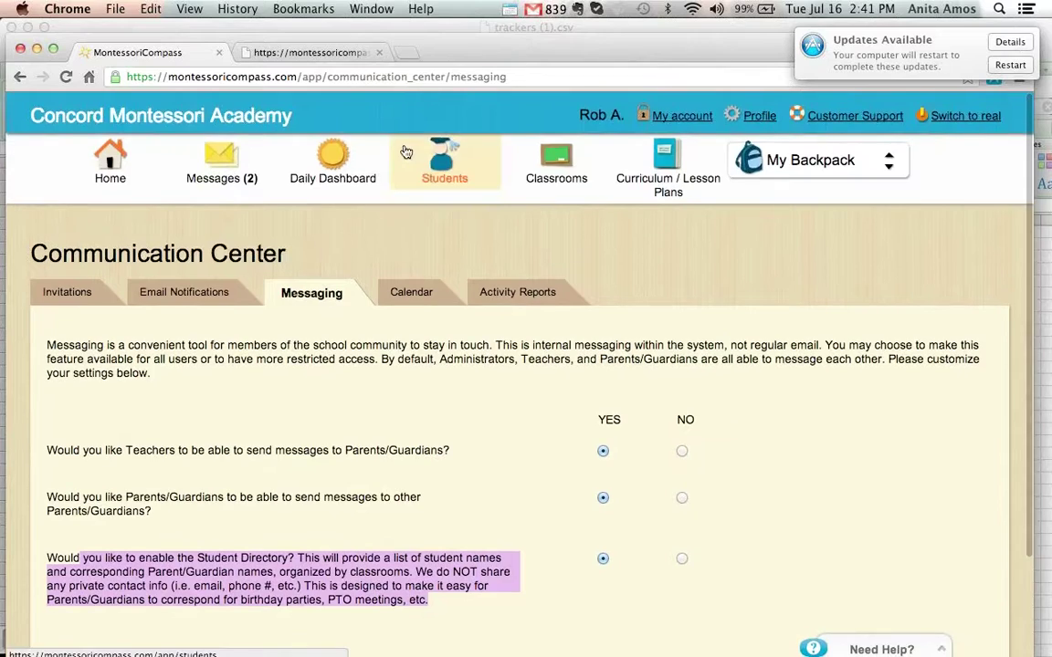
# Open Parent Communication on the Daily Dashboard for the Primary Room and review the classroom and student comments
pyautogui.click(345, 157)
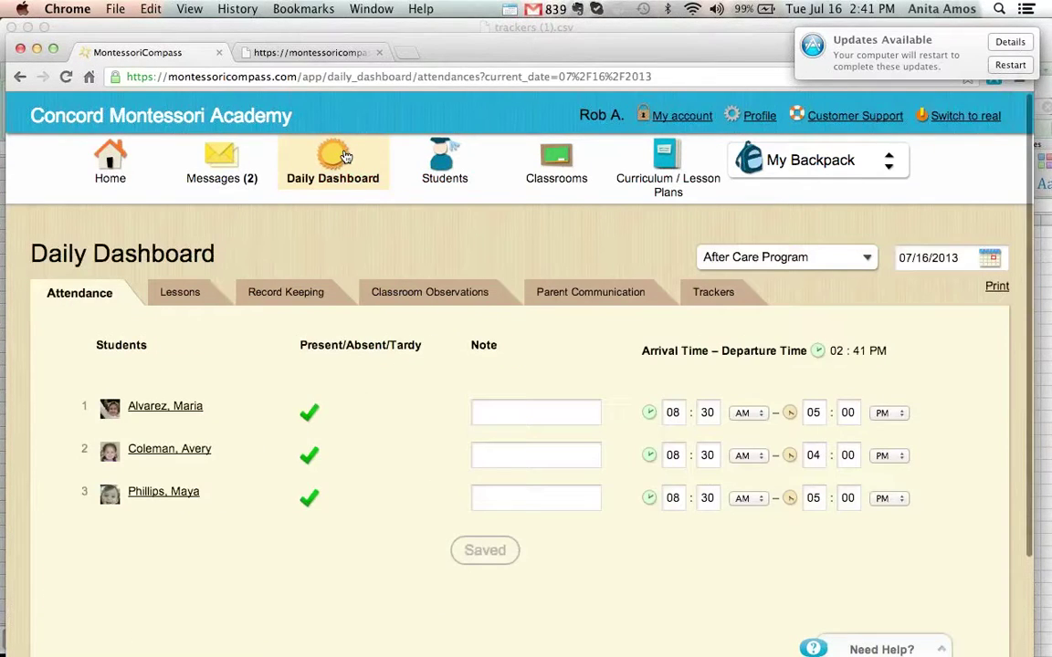
pyautogui.click(593, 301)
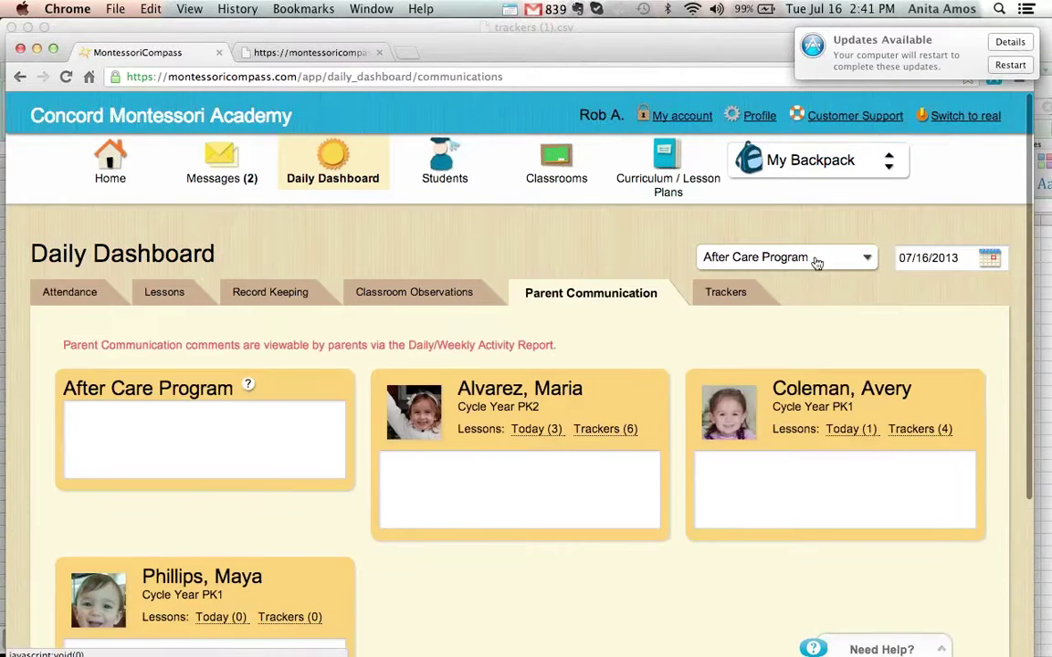
pyautogui.click(815, 257)
pyautogui.click(817, 445)
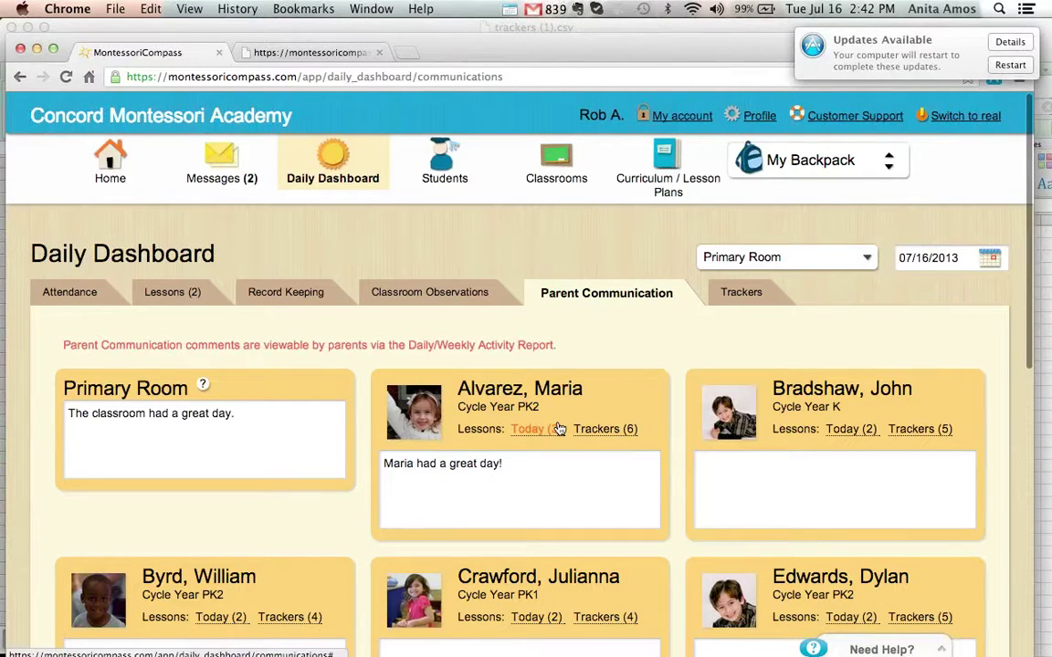
pyautogui.scroll(-3, 484, 278)
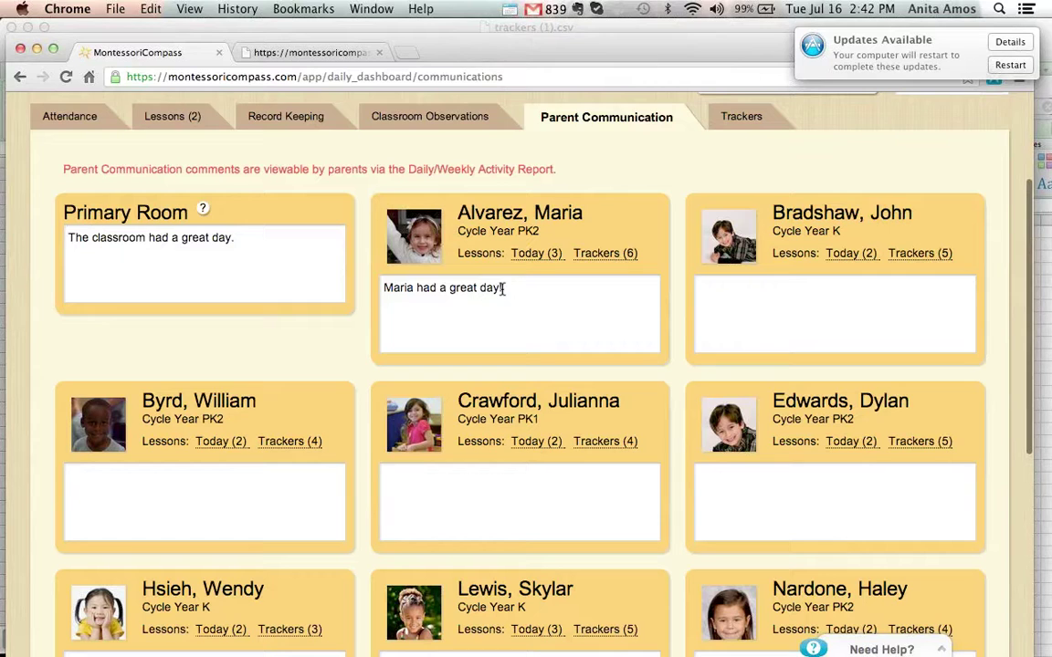
pyautogui.scroll(-2, 503, 288)
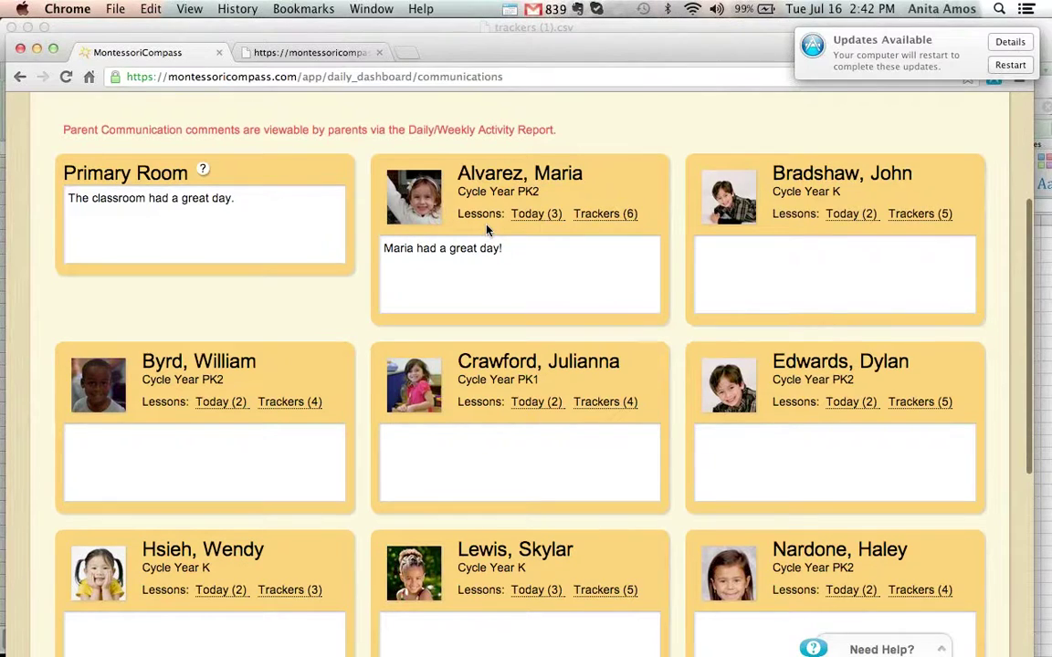
pyautogui.scroll(2, 486, 228)
pyautogui.scroll(5, 487, 225)
# Set the Email Notifications Send Time to 9 PM in the Communication Center
pyautogui.click(811, 159)
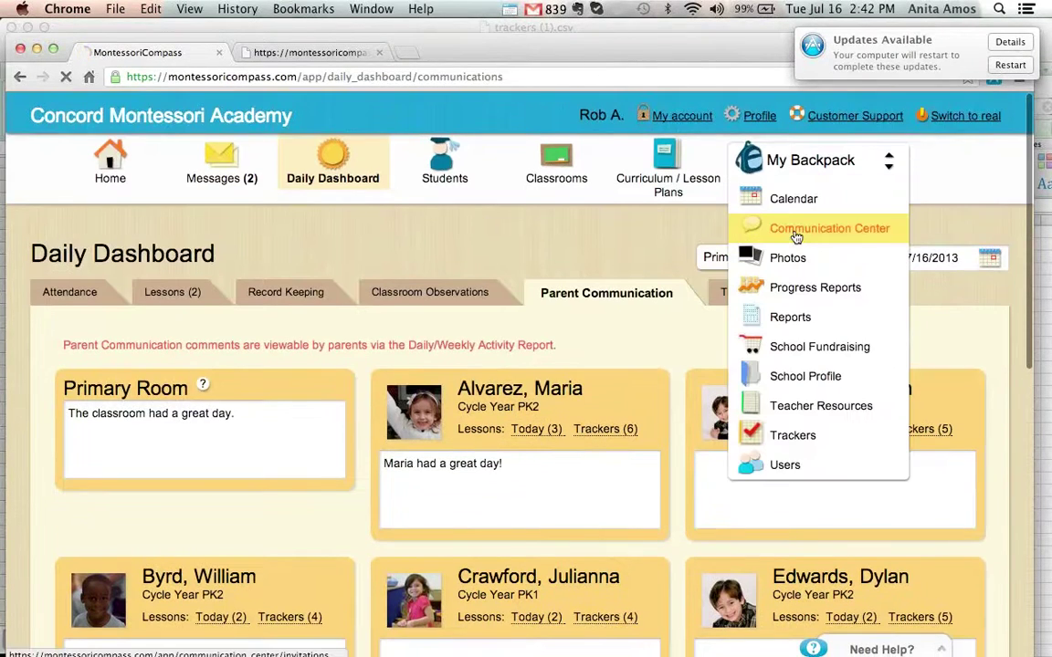
pyautogui.click(794, 235)
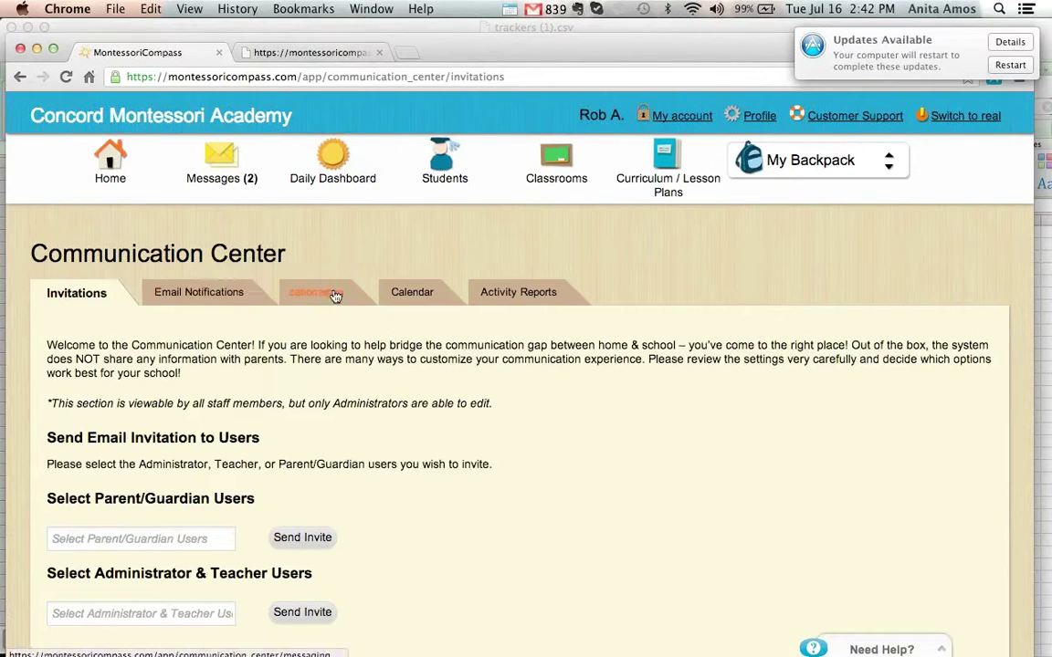
pyautogui.click(222, 294)
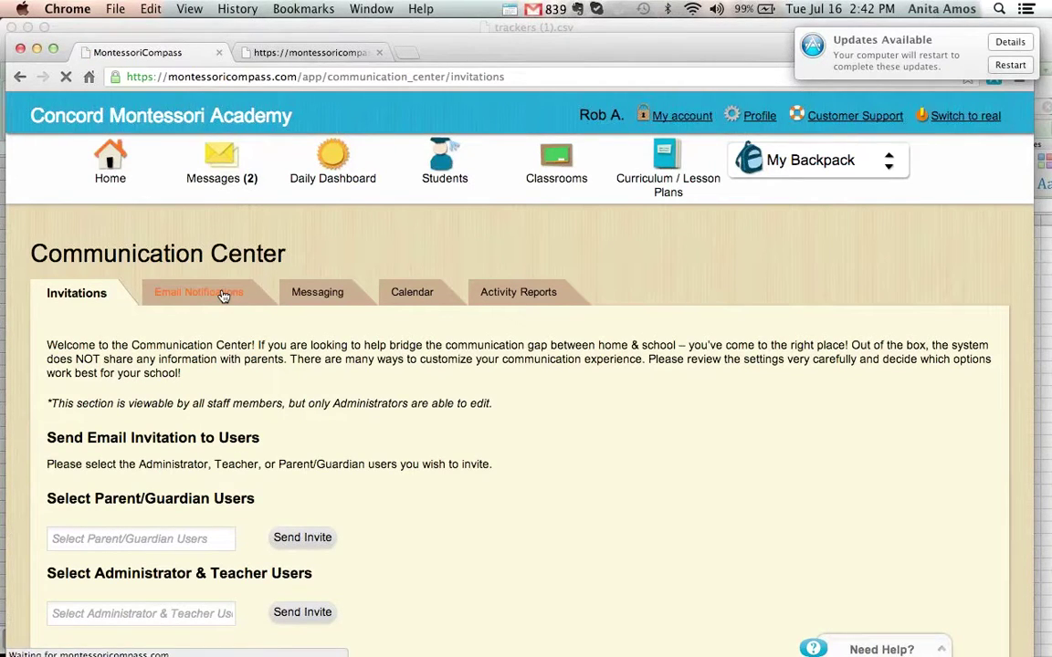
pyautogui.scroll(-4, 225, 296)
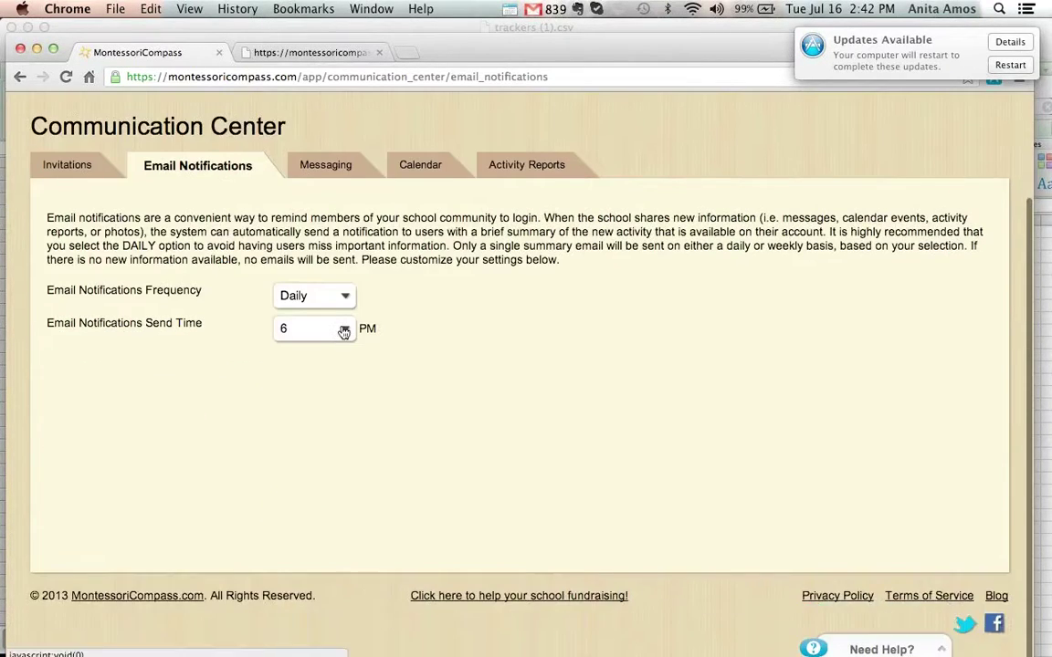
pyautogui.click(344, 330)
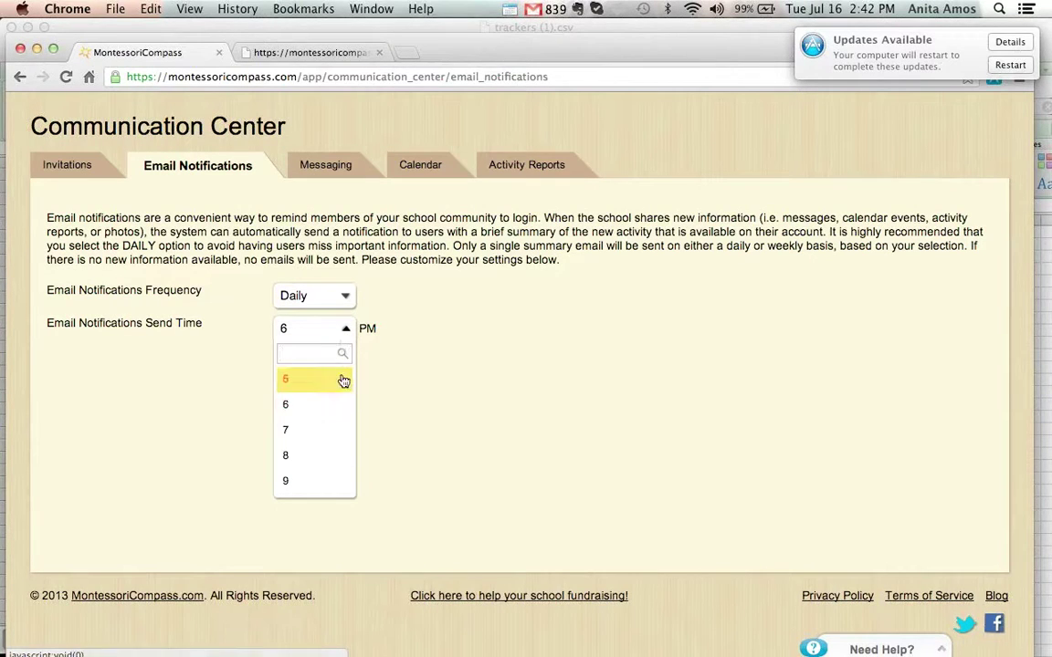
pyautogui.click(336, 481)
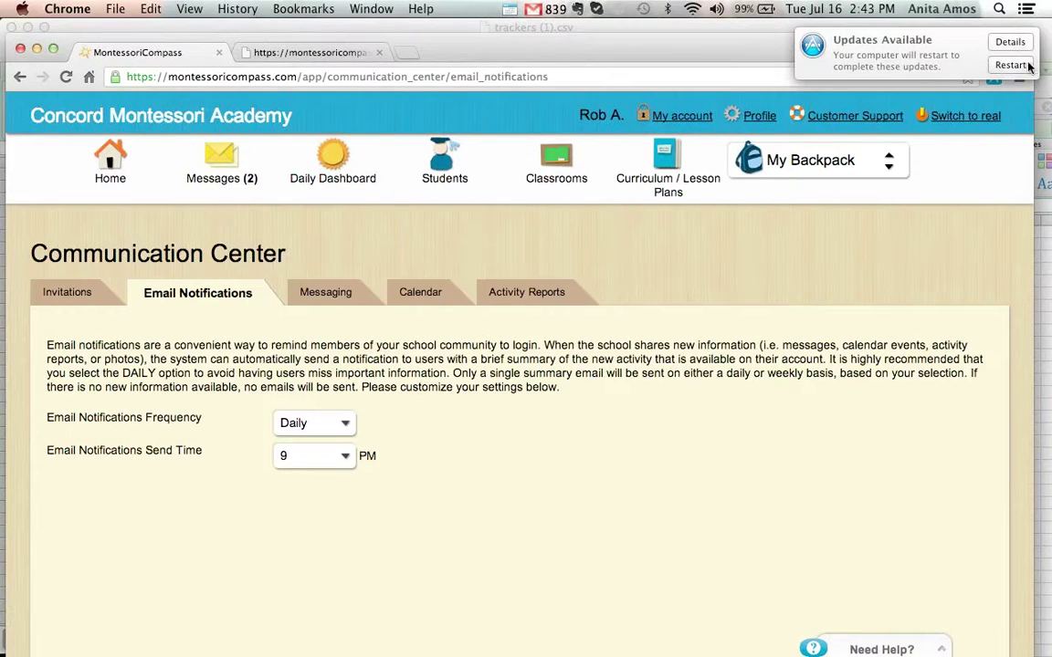
# Review the Parent Communication comments of the first student in the Students list and return to the Home page
pyautogui.click(449, 153)
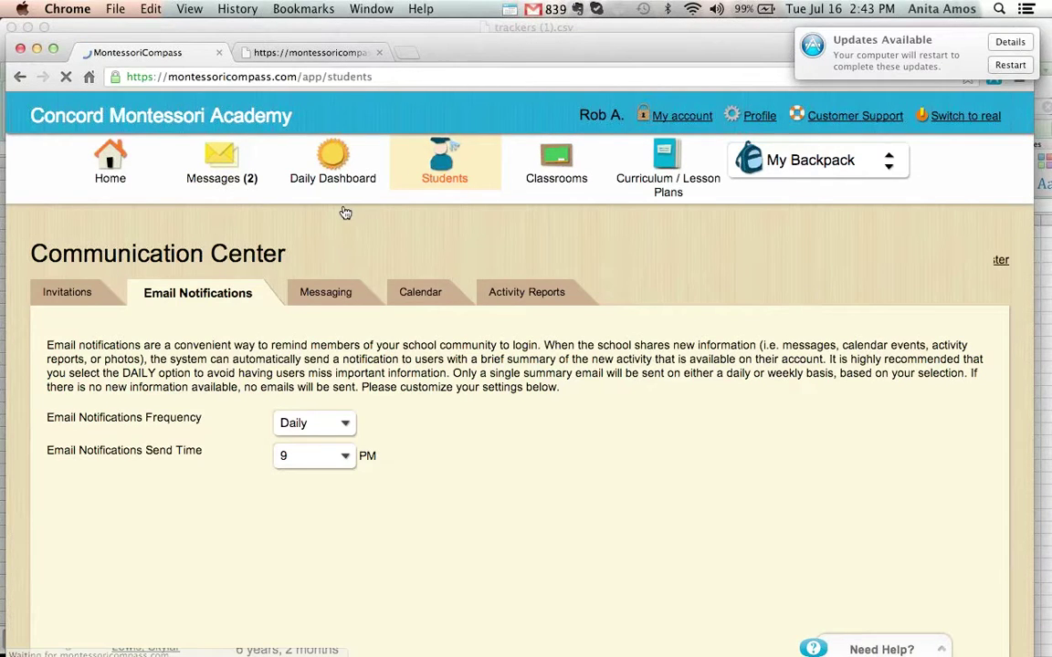
pyautogui.click(159, 354)
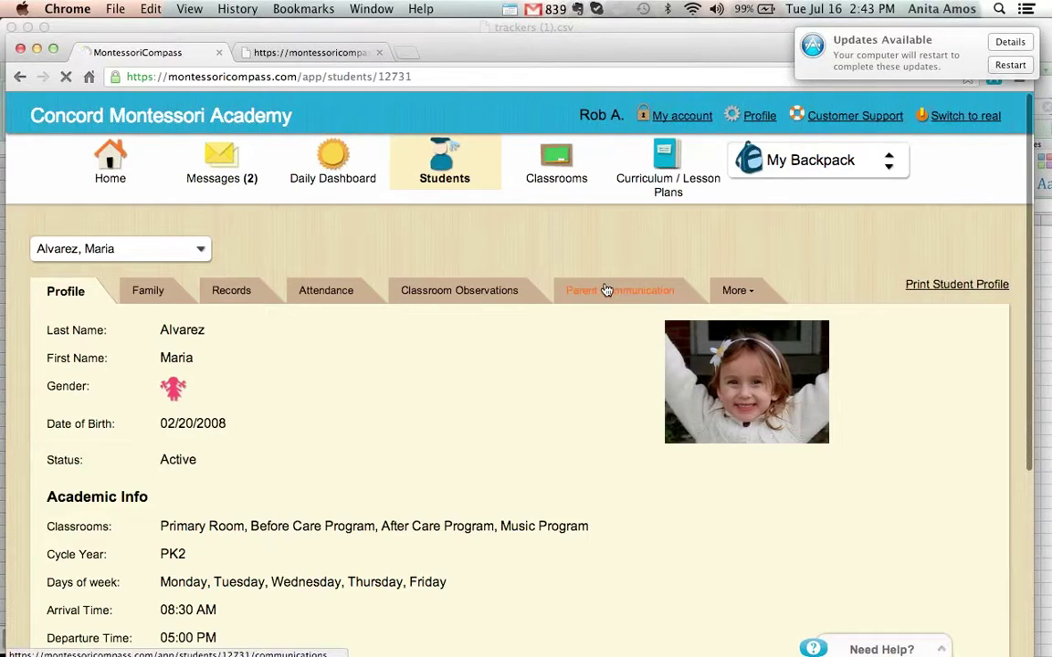
pyautogui.click(606, 290)
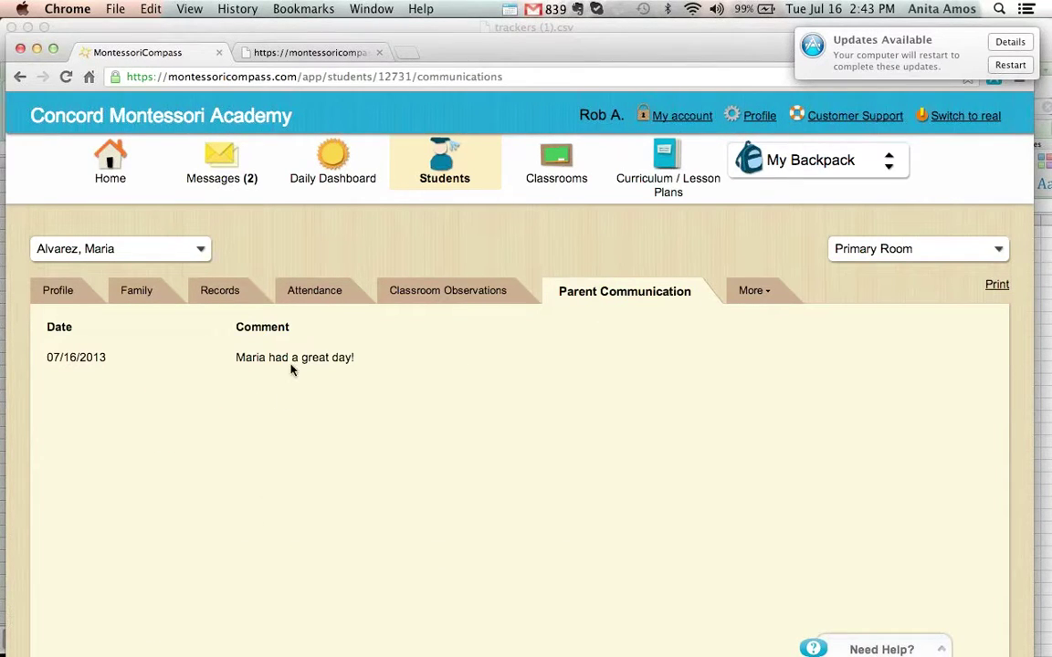
pyautogui.click(126, 174)
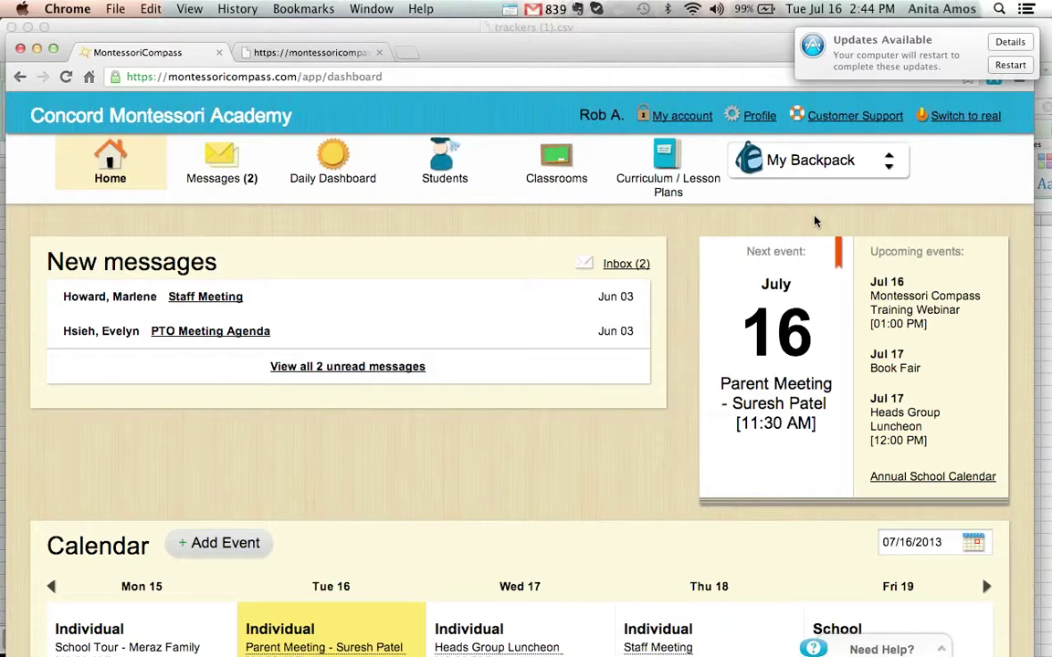
# Switch to the PowerPoint slide on the Parent Resources Page and return to the Montessori Compass window in Chrome
pyautogui.press('XF86AudioRaiseVolume')
pyautogui.press('super+Tab')
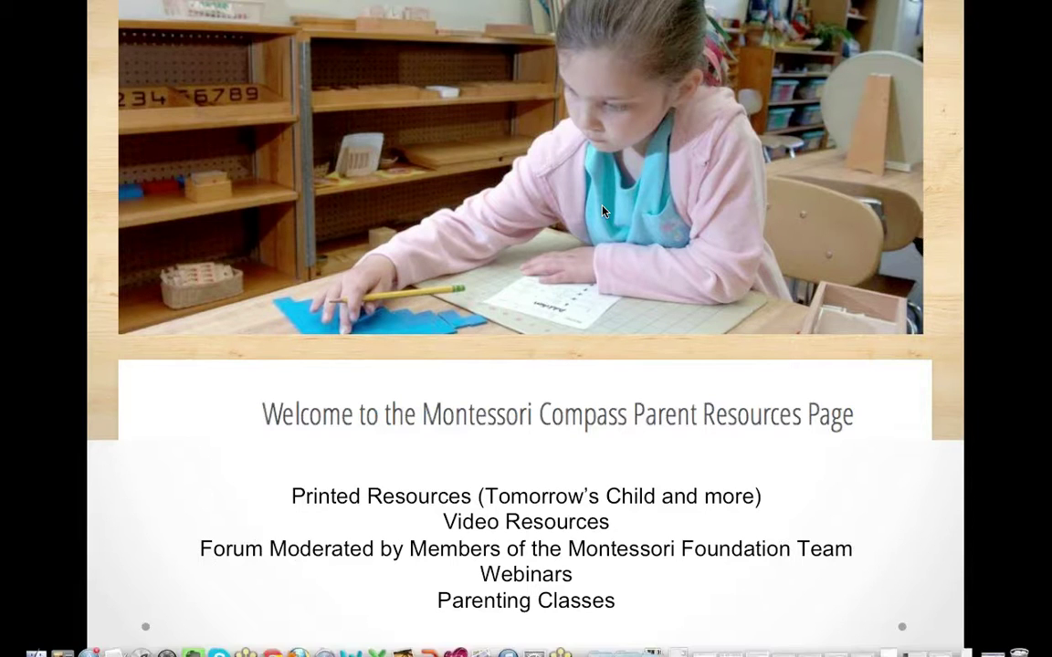
pyautogui.hotkey('ctrl', 'Up')
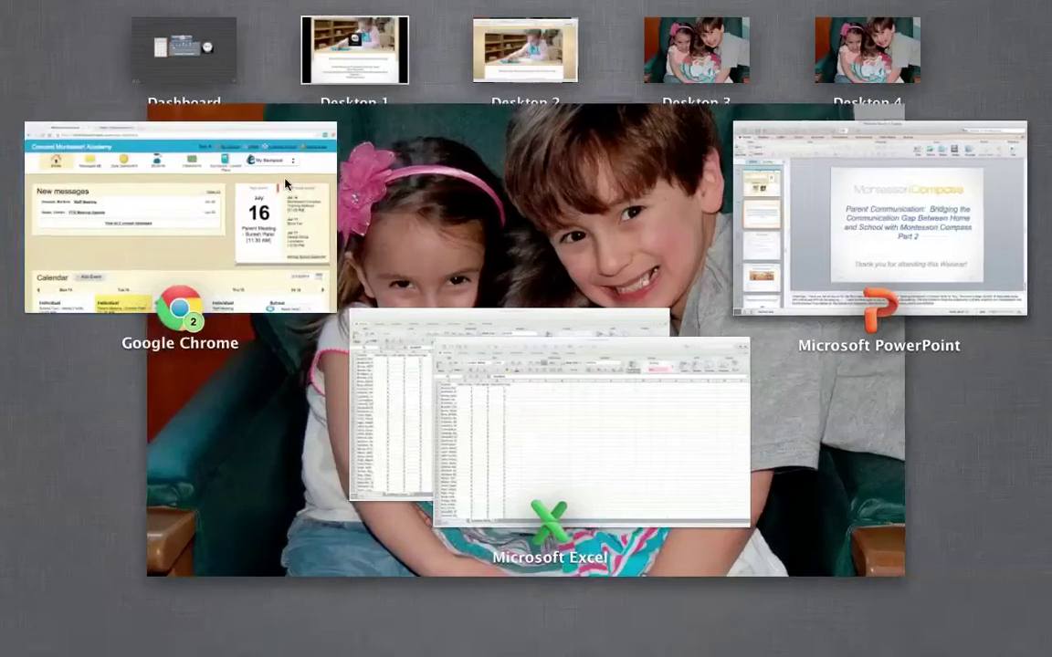
pyautogui.click(288, 183)
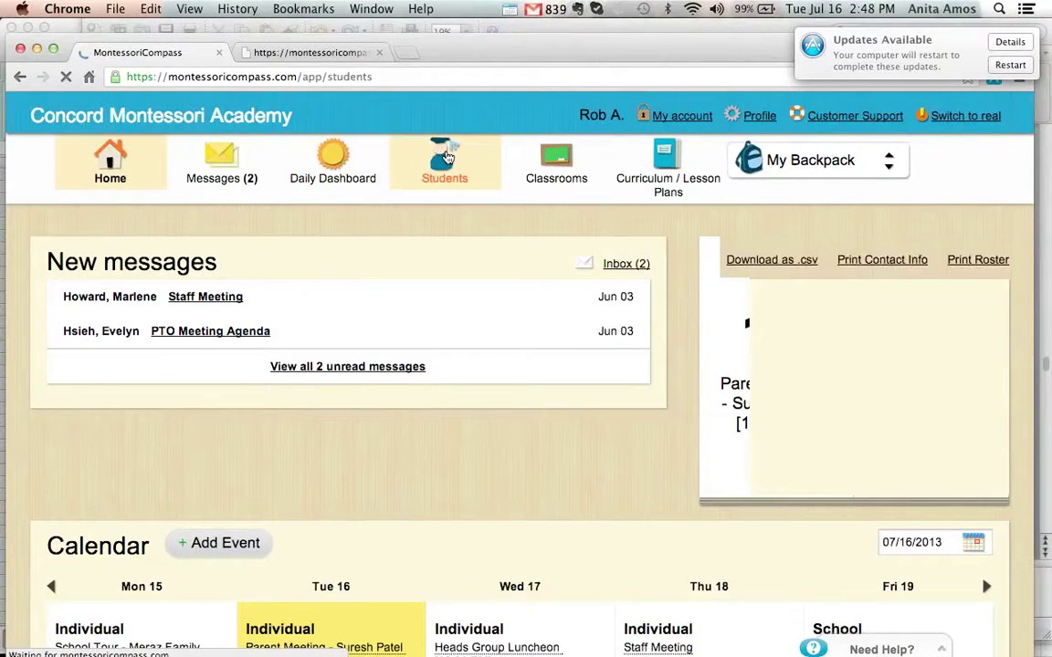
# Open the first student's Mathematics records and examine the lessons under Decimal System: 0 to 10
pyautogui.click(142, 355)
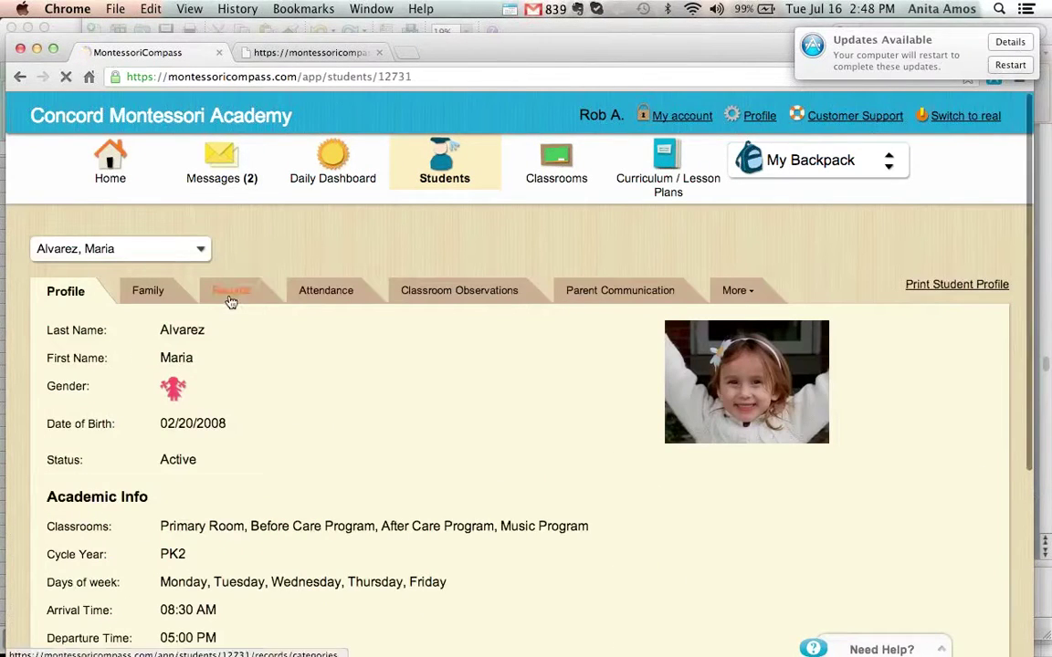
pyautogui.click(230, 298)
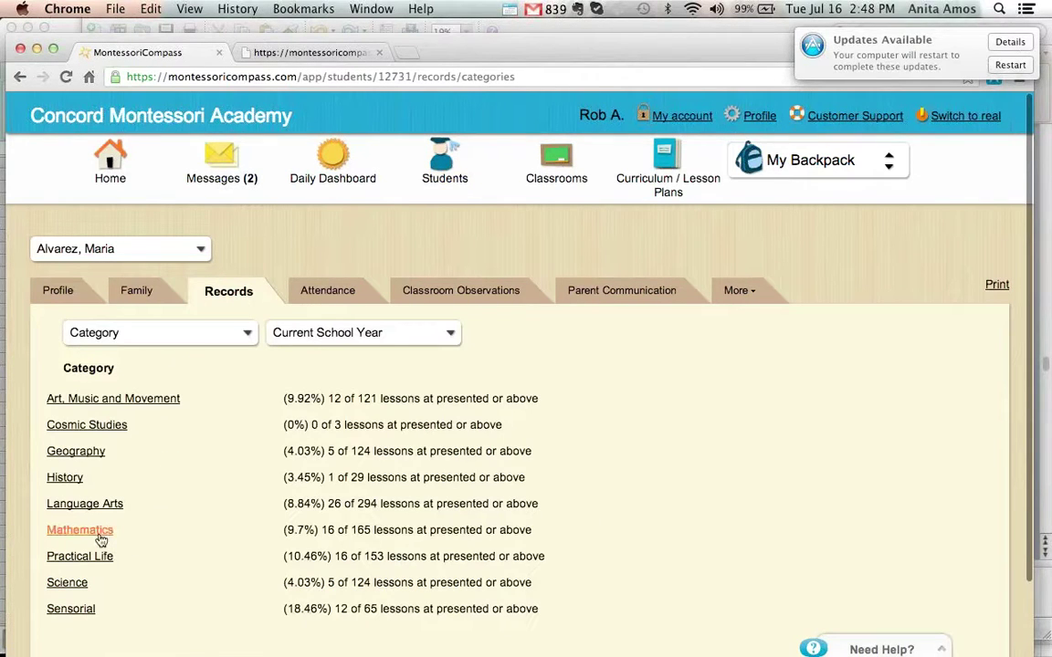
pyautogui.click(99, 534)
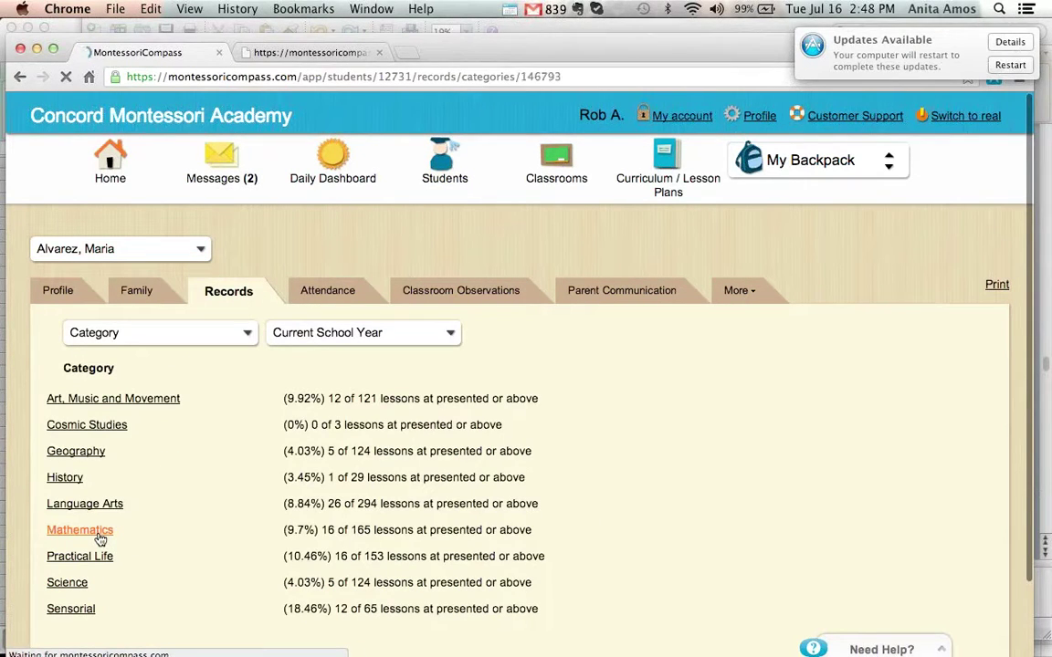
pyautogui.click(164, 442)
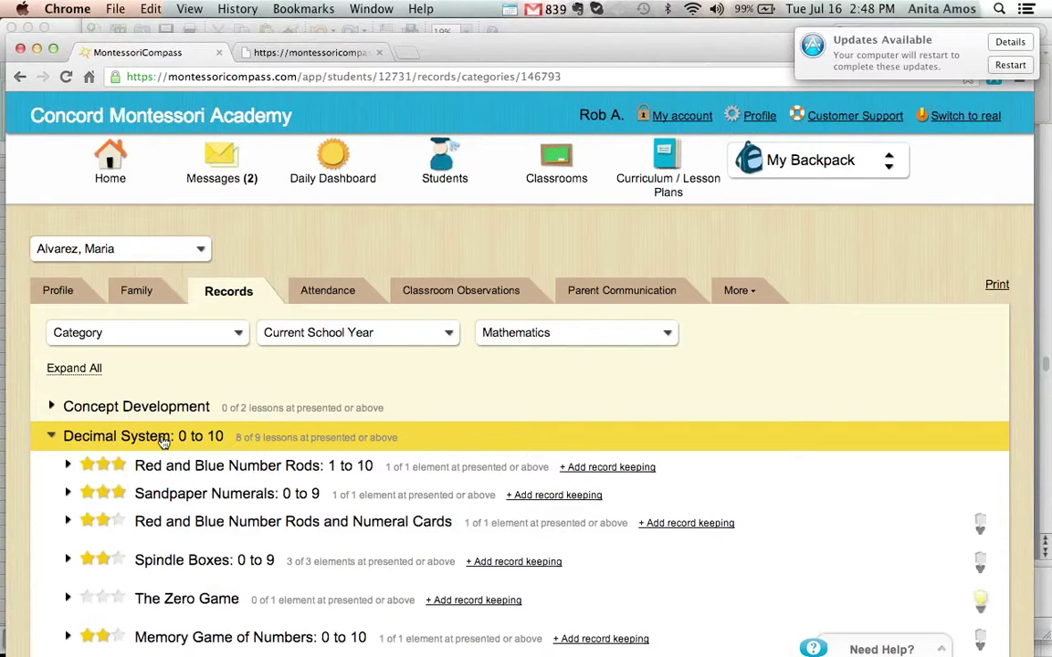
pyautogui.scroll(-5, 164, 442)
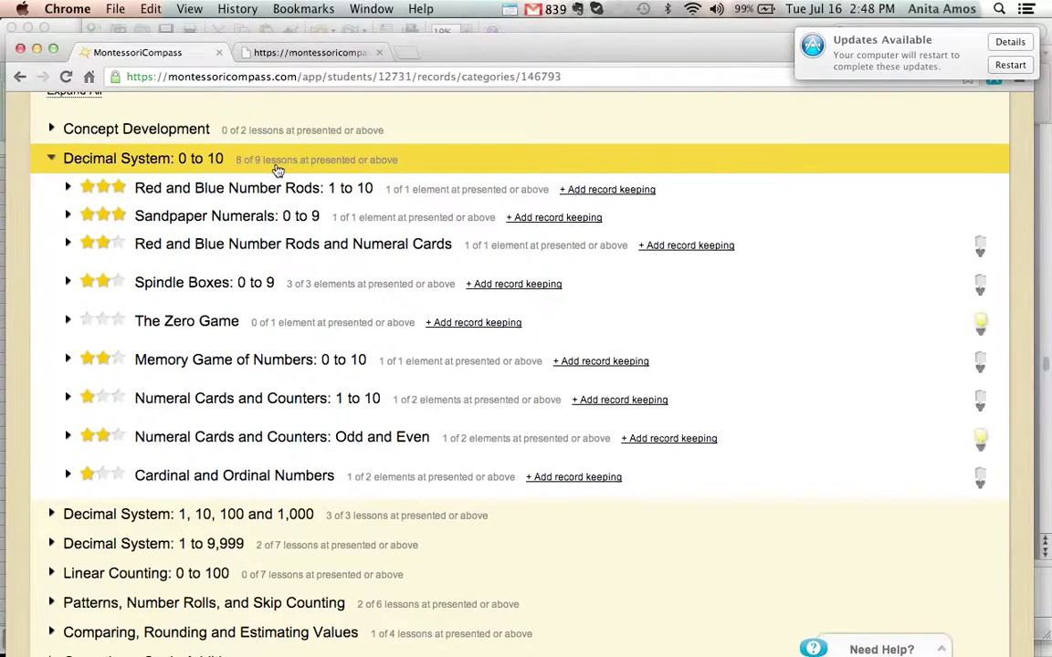